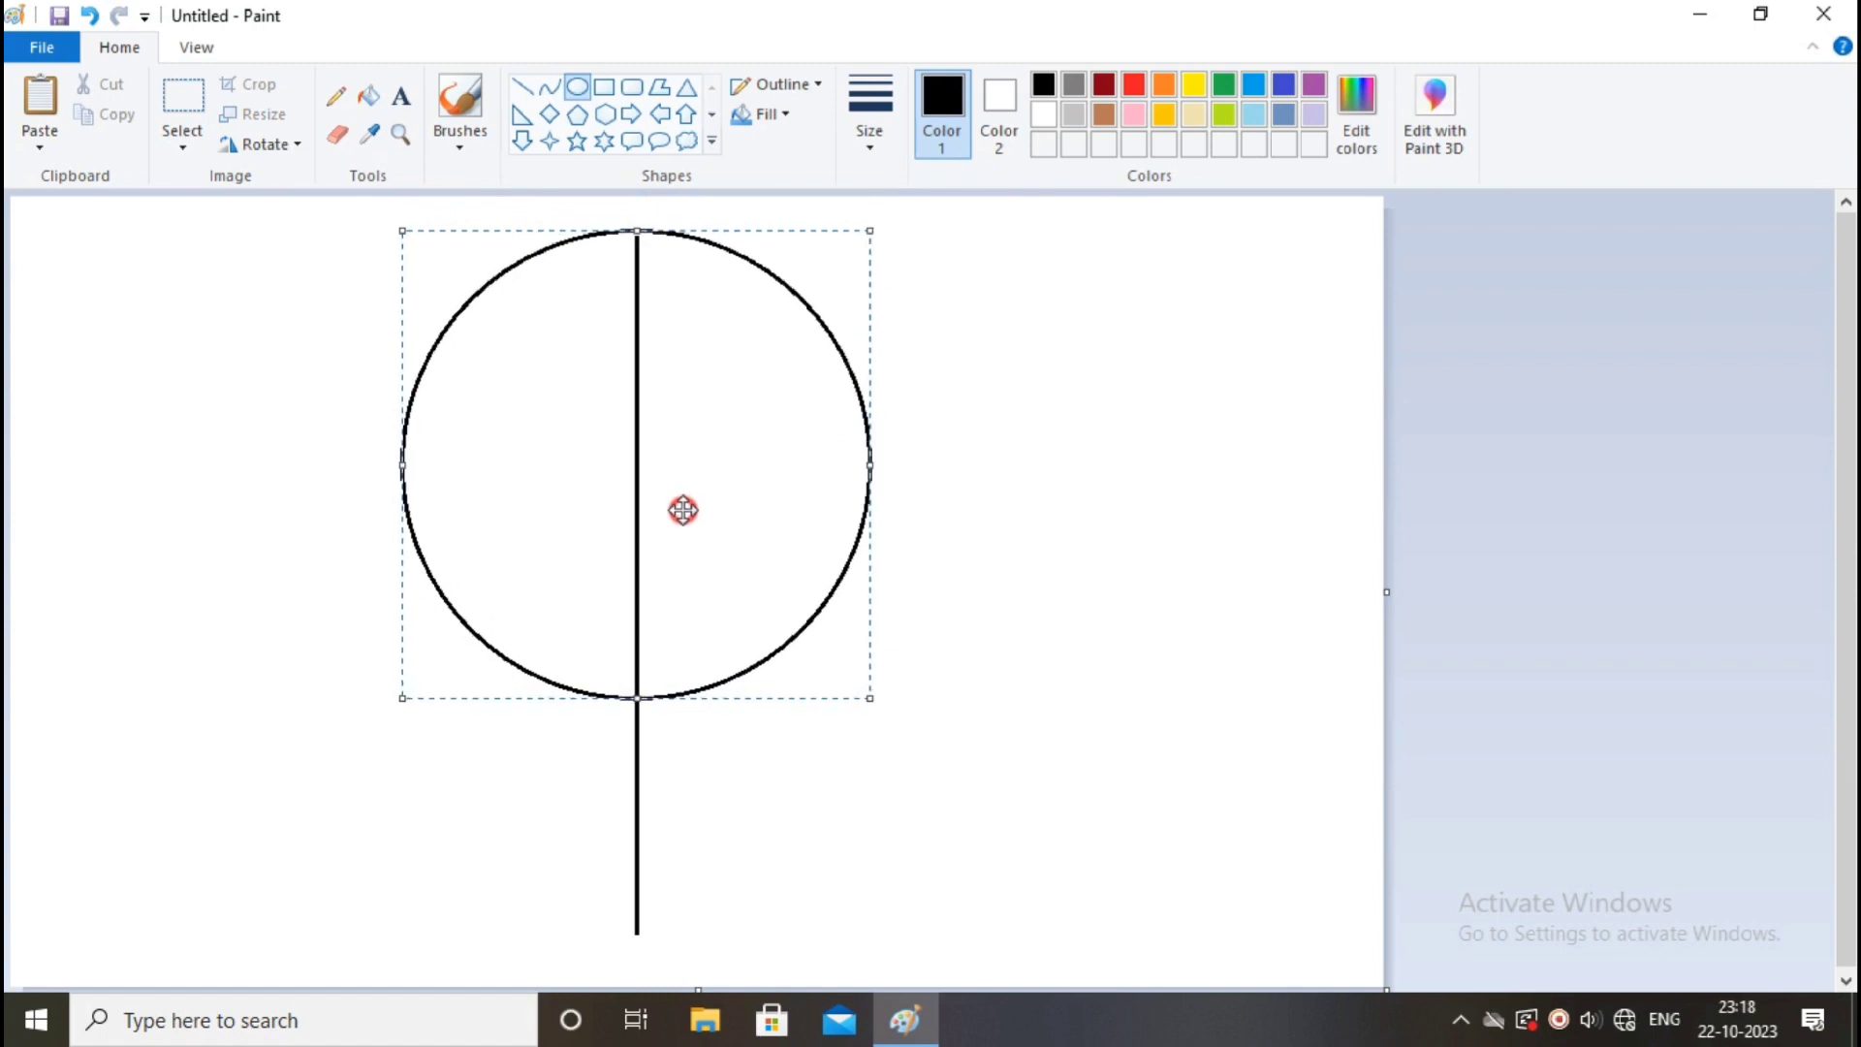
Shrink the head circle and keep it centred on the vertical line with its top at the line's upper end
left_click_drag(638, 695, 642, 665)
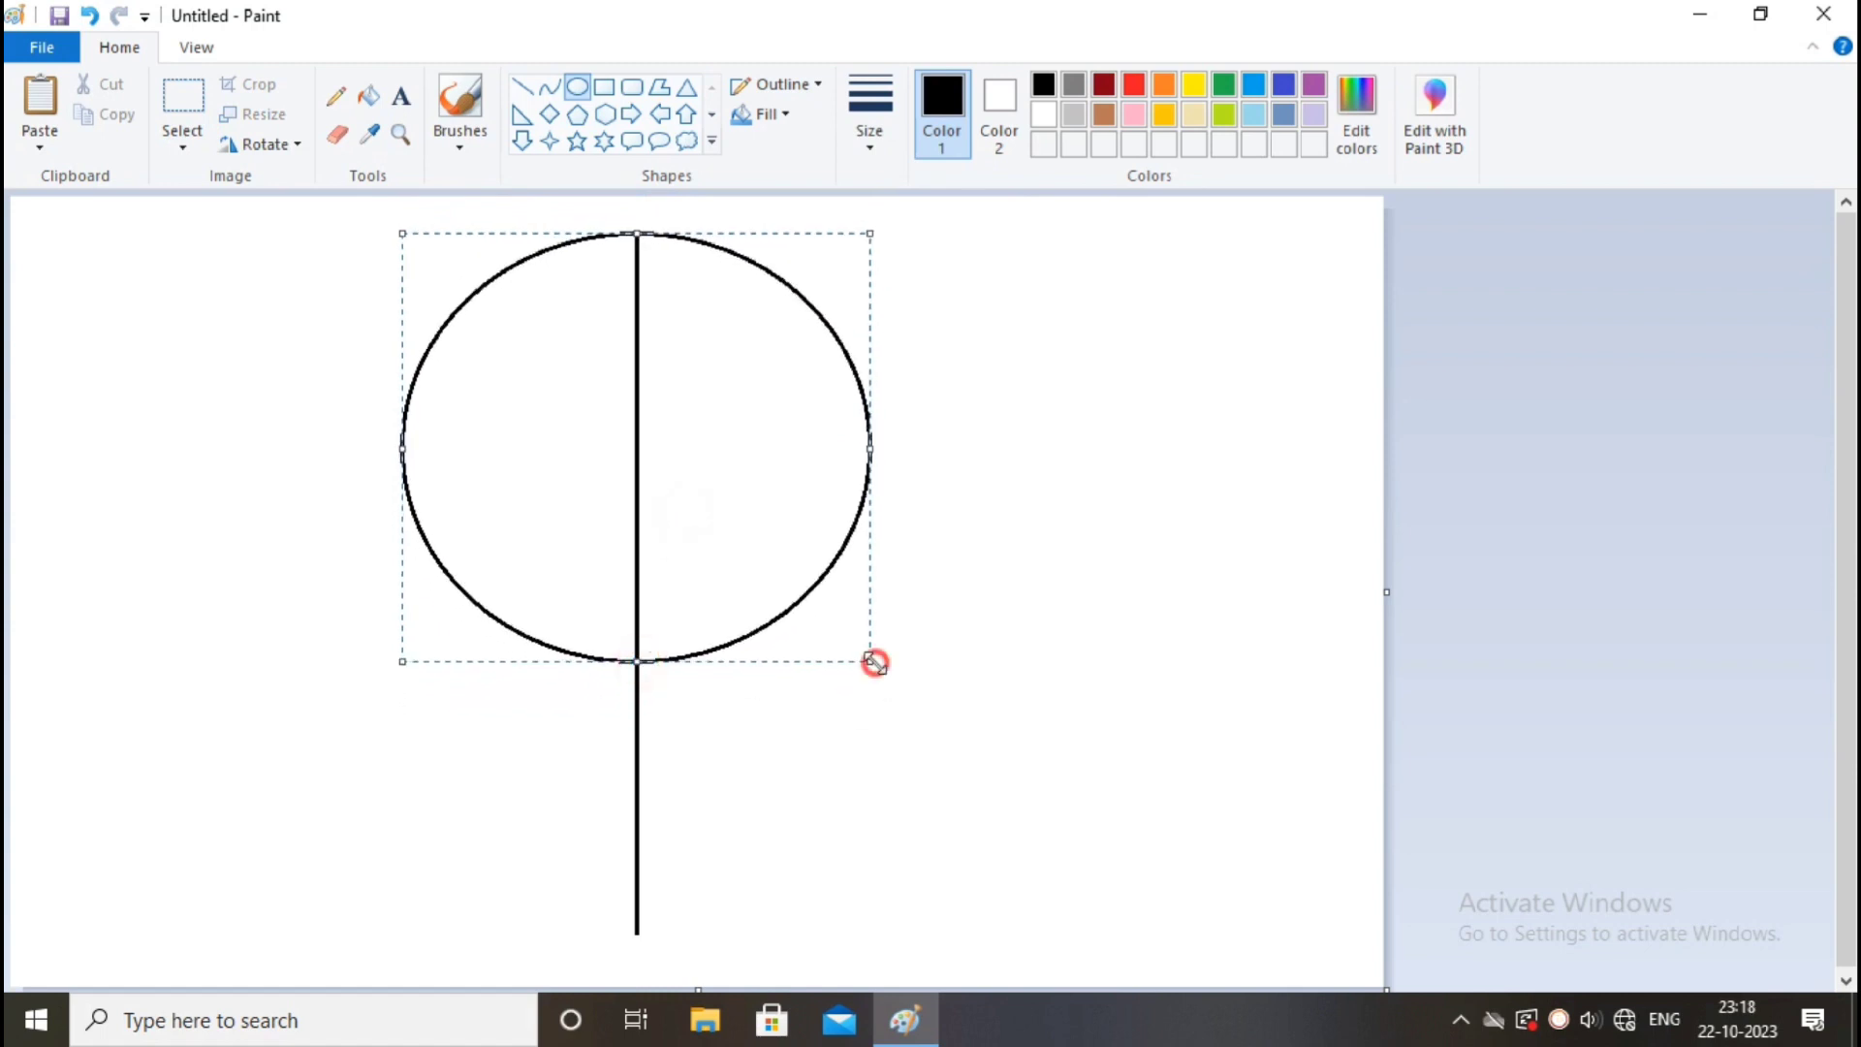
left_click_drag(871, 666, 842, 652)
left_click_drag(712, 489, 725, 490)
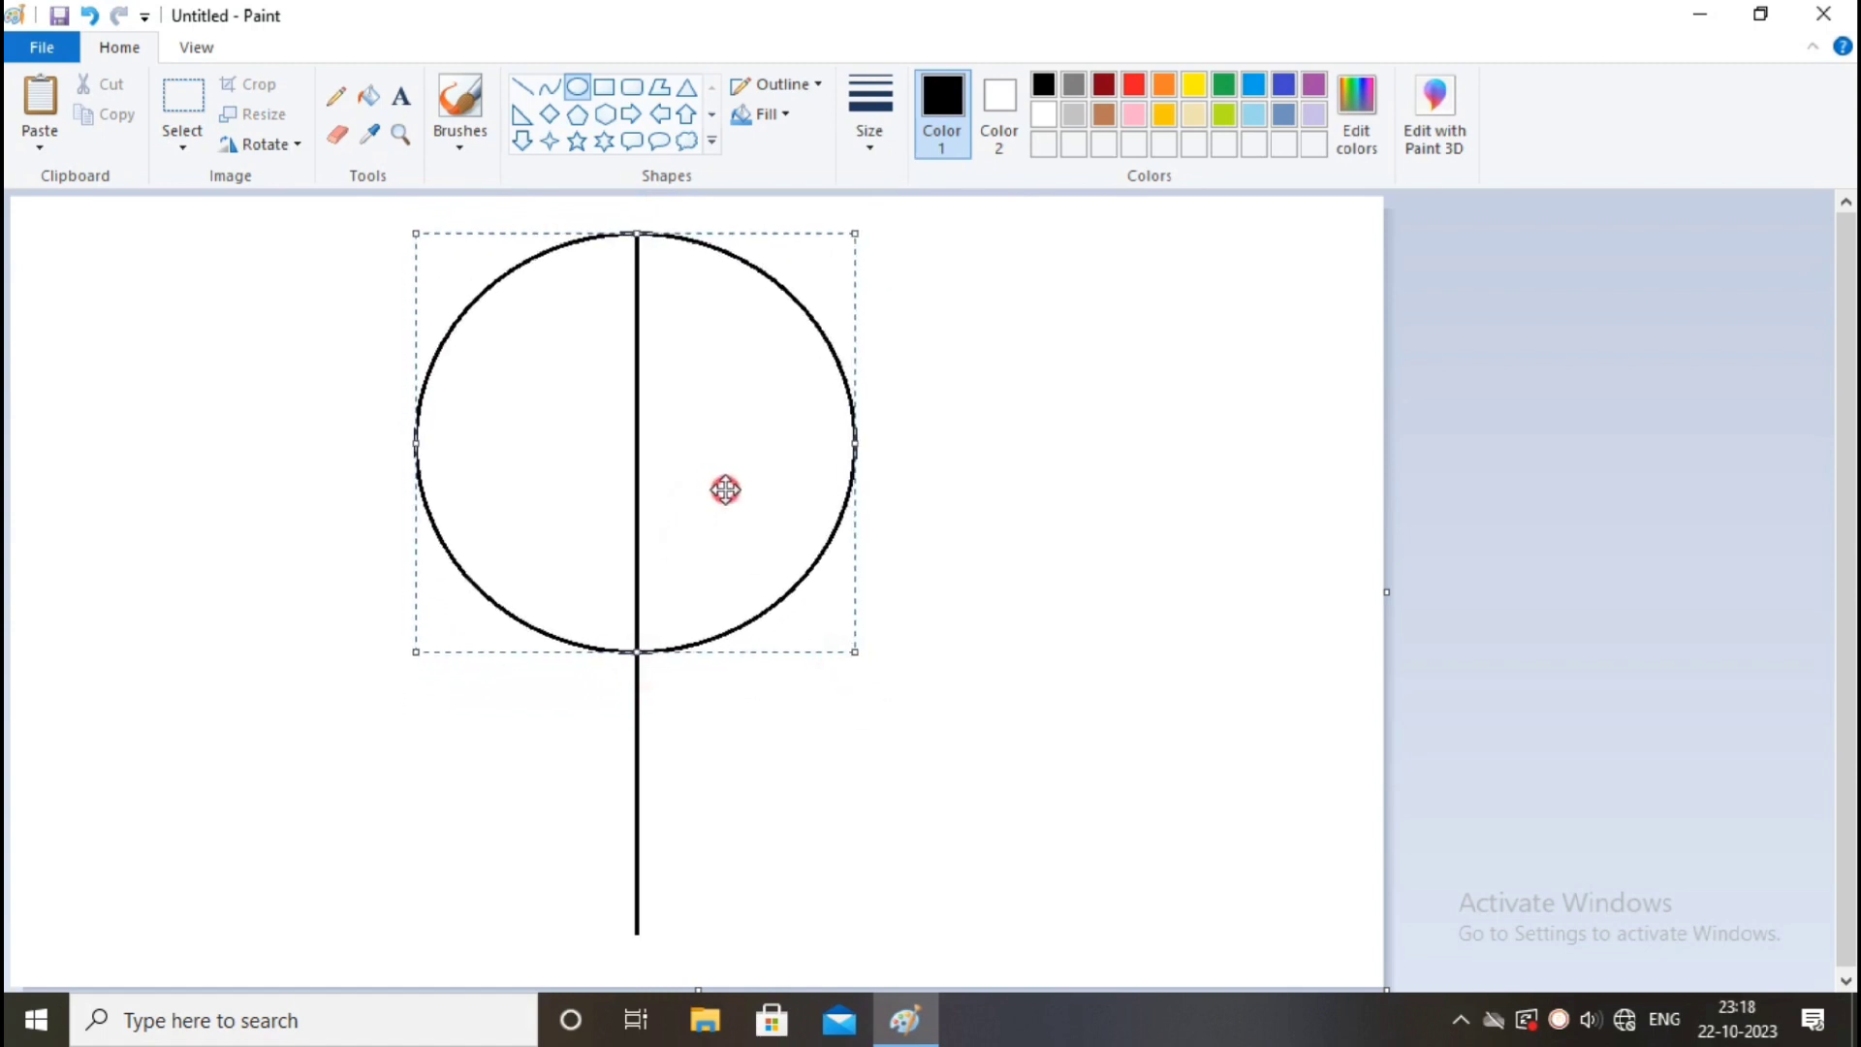
left_click(1190, 499)
Delete the head circle's lower-left arc from the vertical line to about halfway up the quarter
left_click(254, 113)
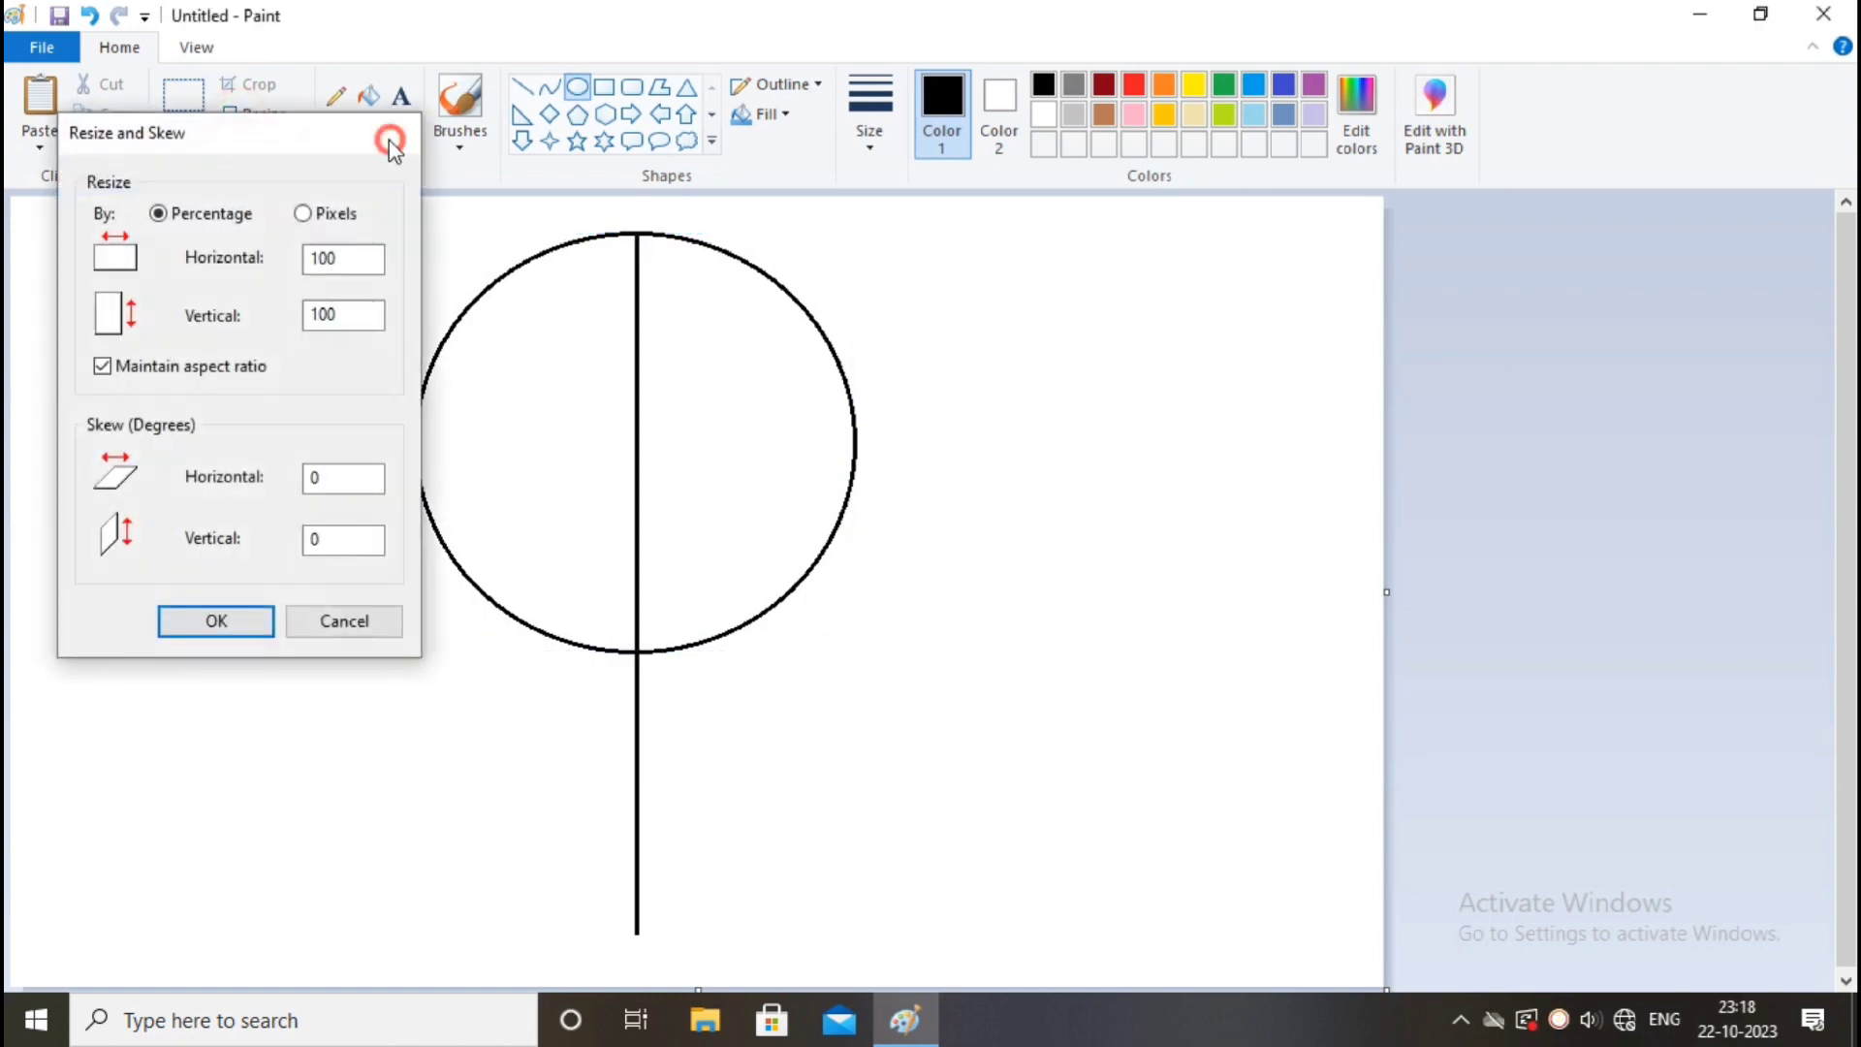
left_click(388, 140)
left_click_drag(475, 590, 631, 678)
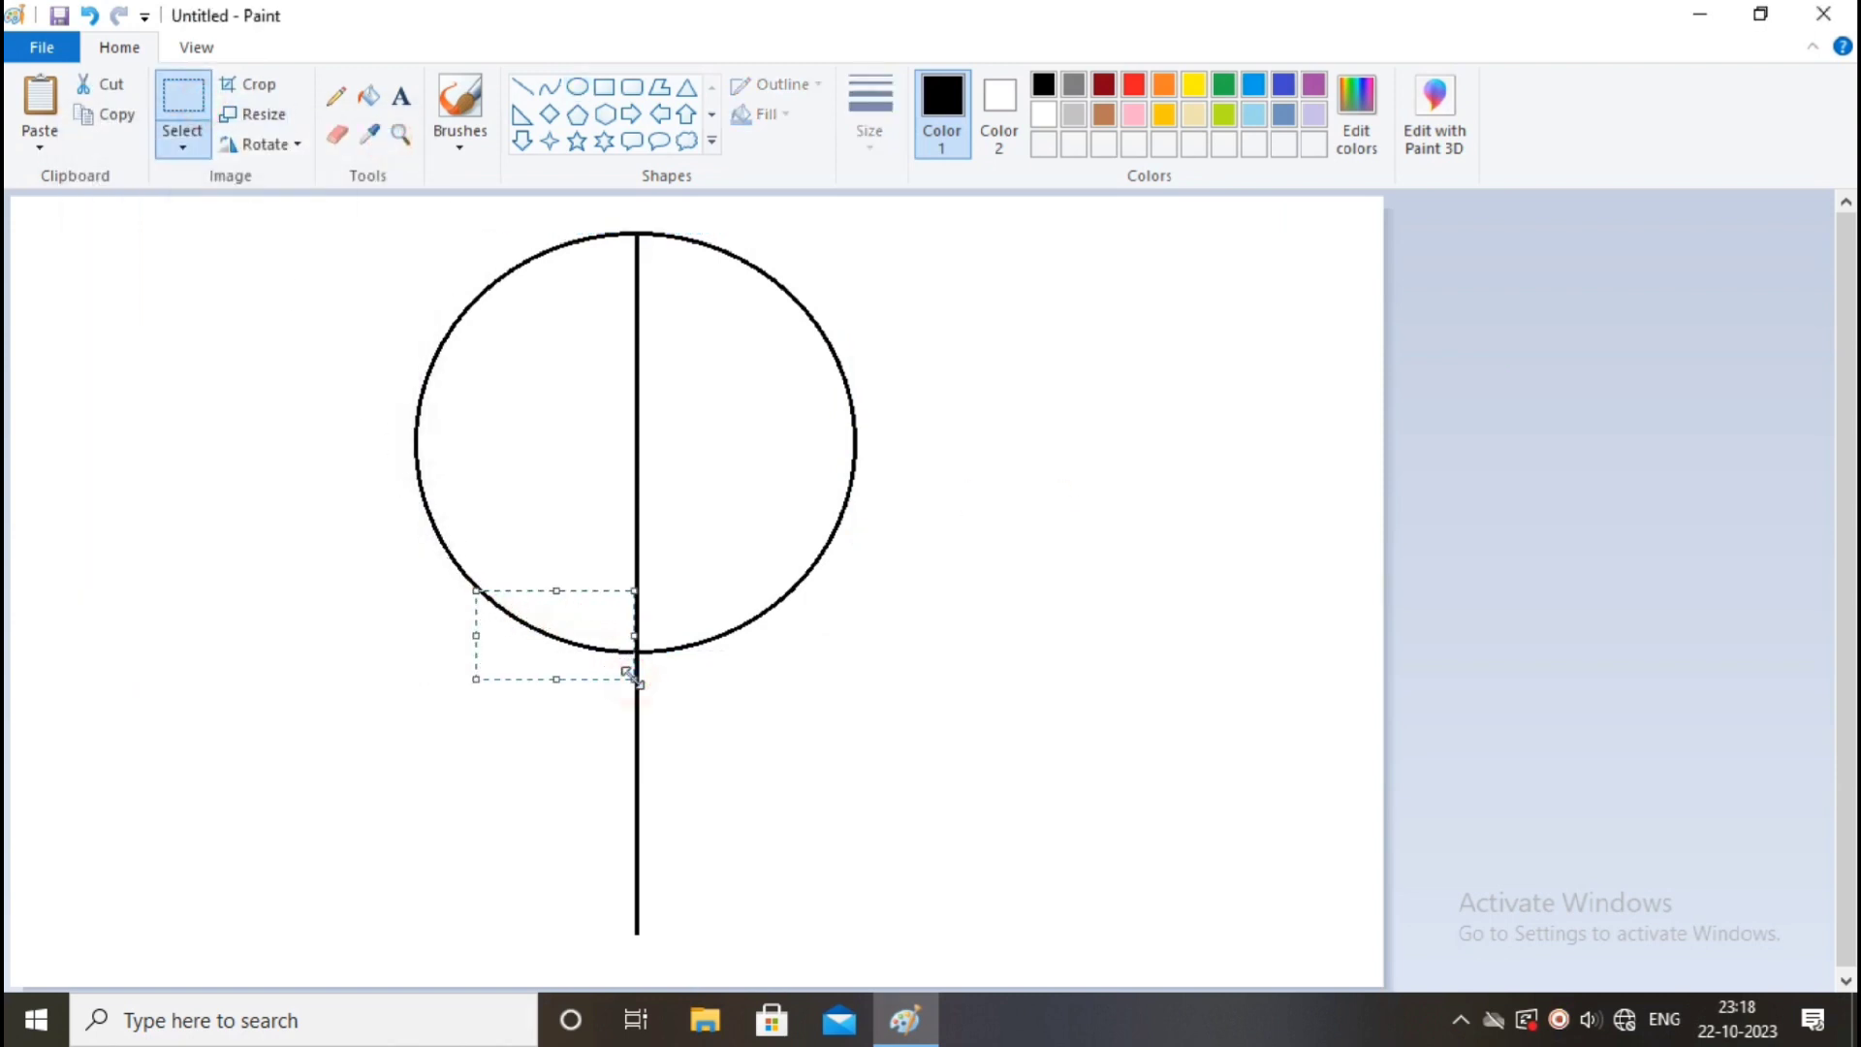
key("Delete")
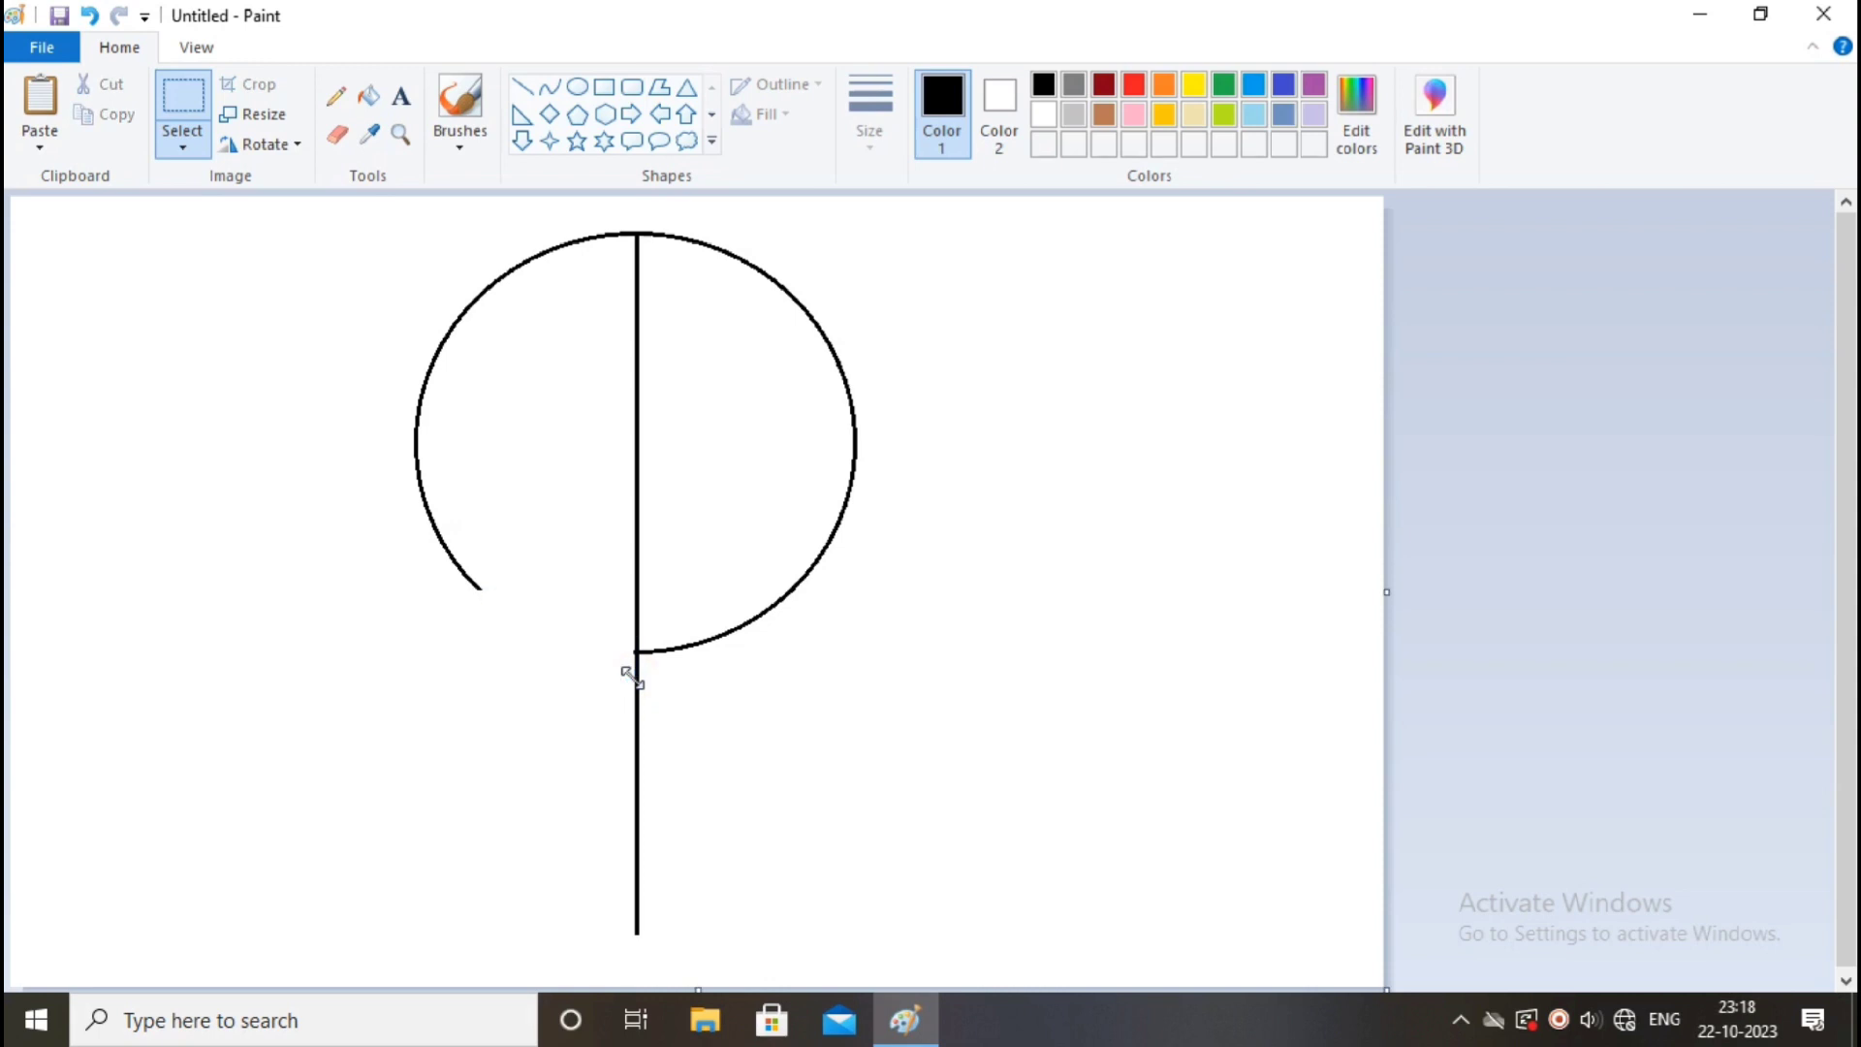
Draw an oval eye touching the vertical line's left side near the head's top, with a small oval pupil inside its right edge
left_click(575, 84)
left_click_drag(571, 278, 591, 317)
left_click(689, 374)
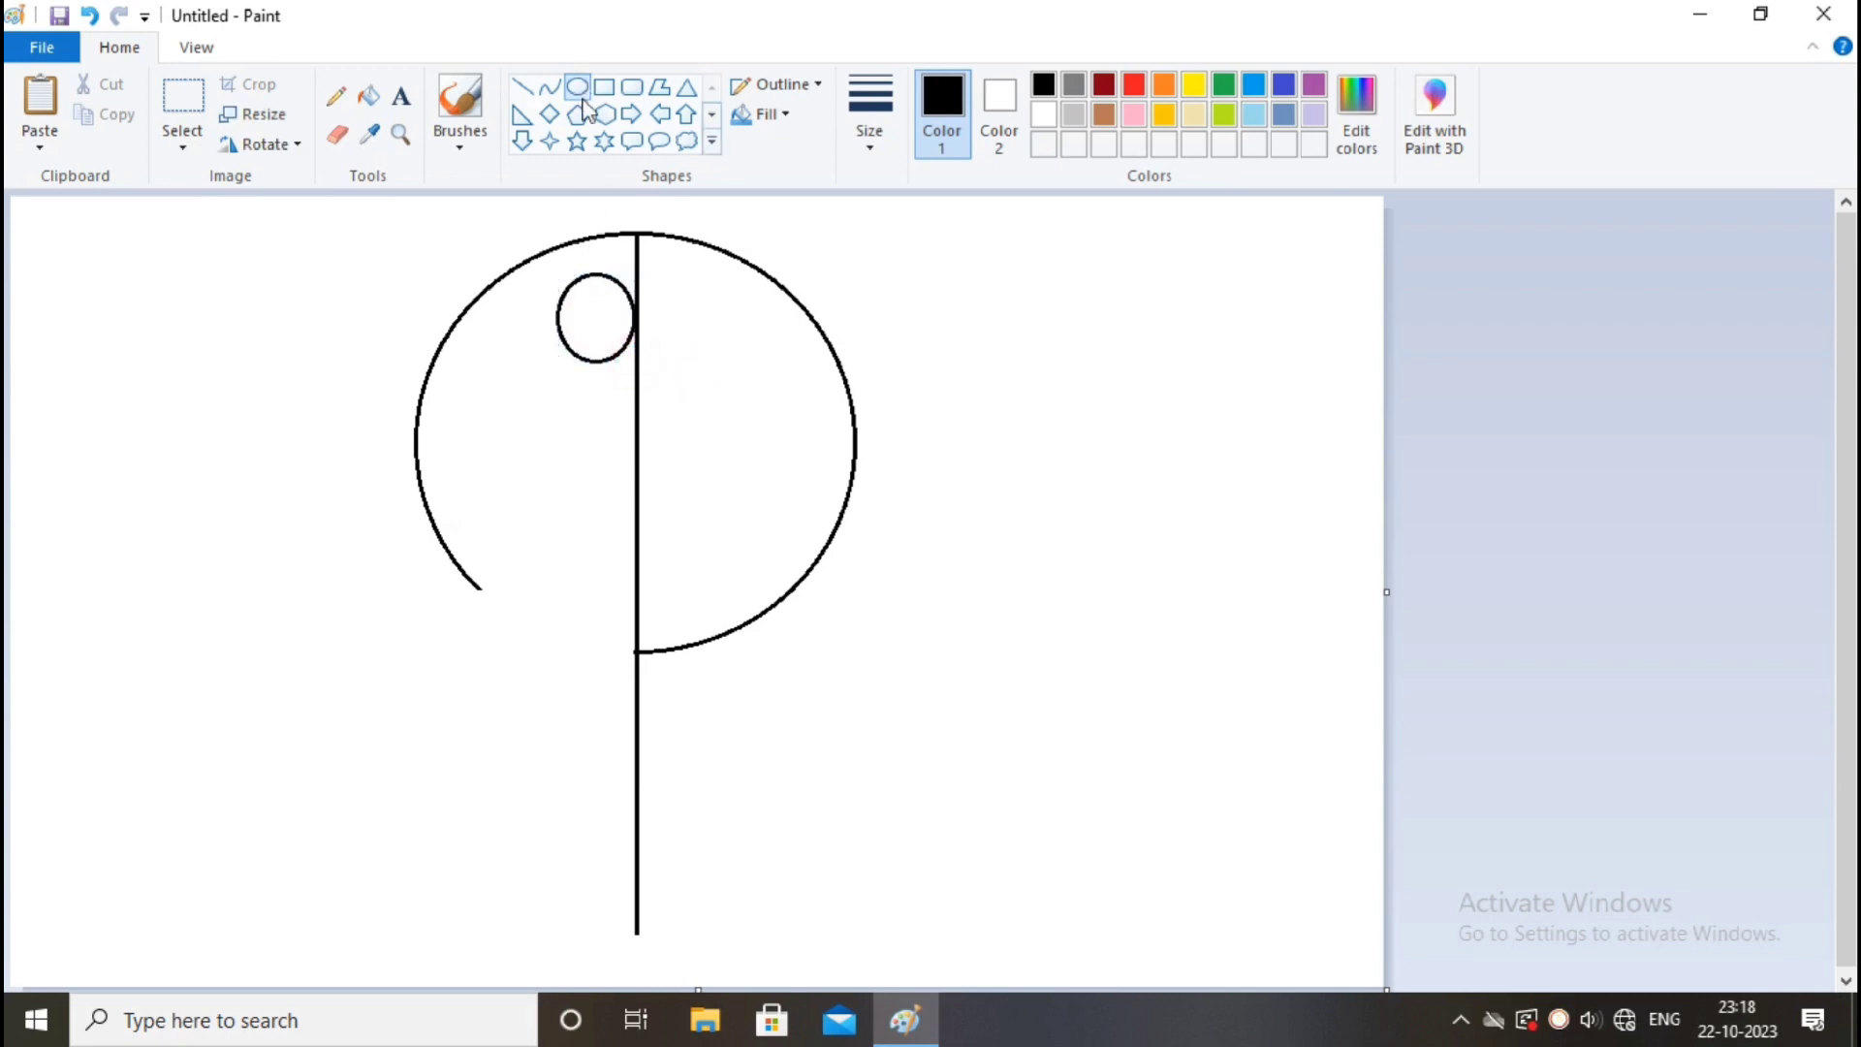
left_click_drag(600, 304, 630, 331)
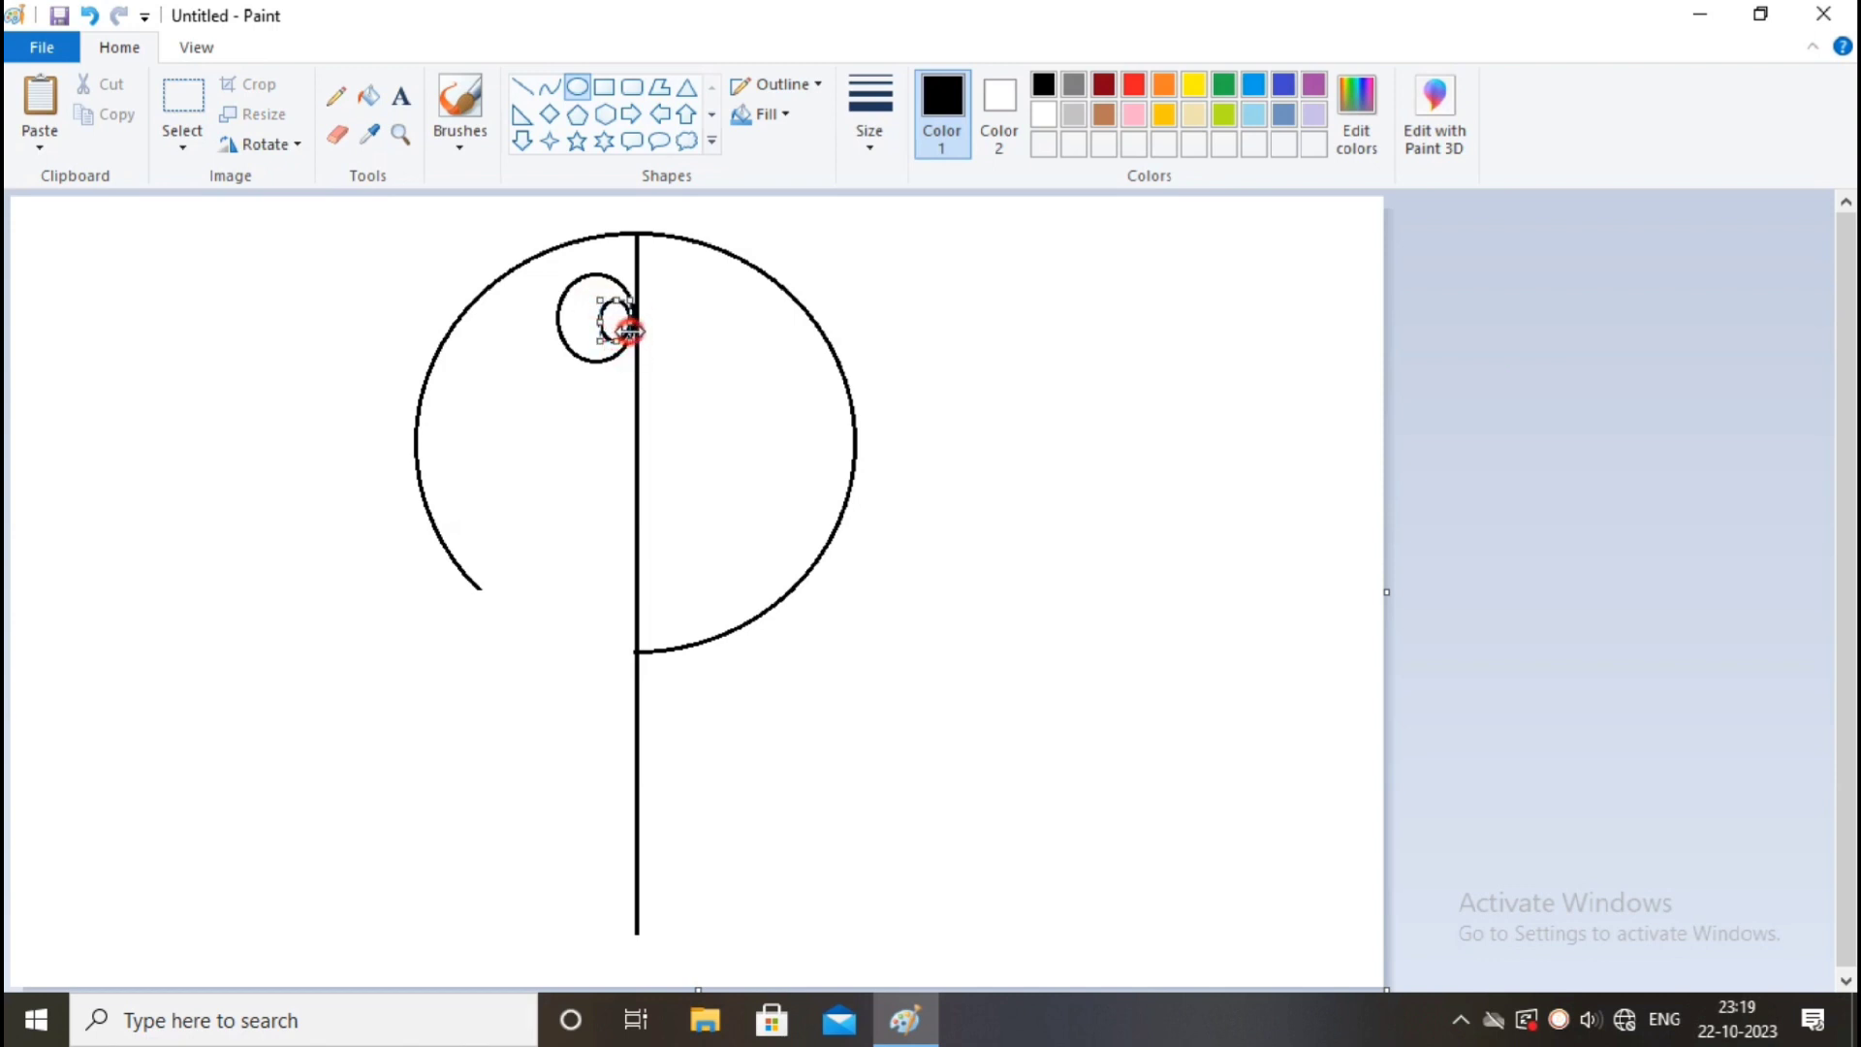
left_click(309, 301)
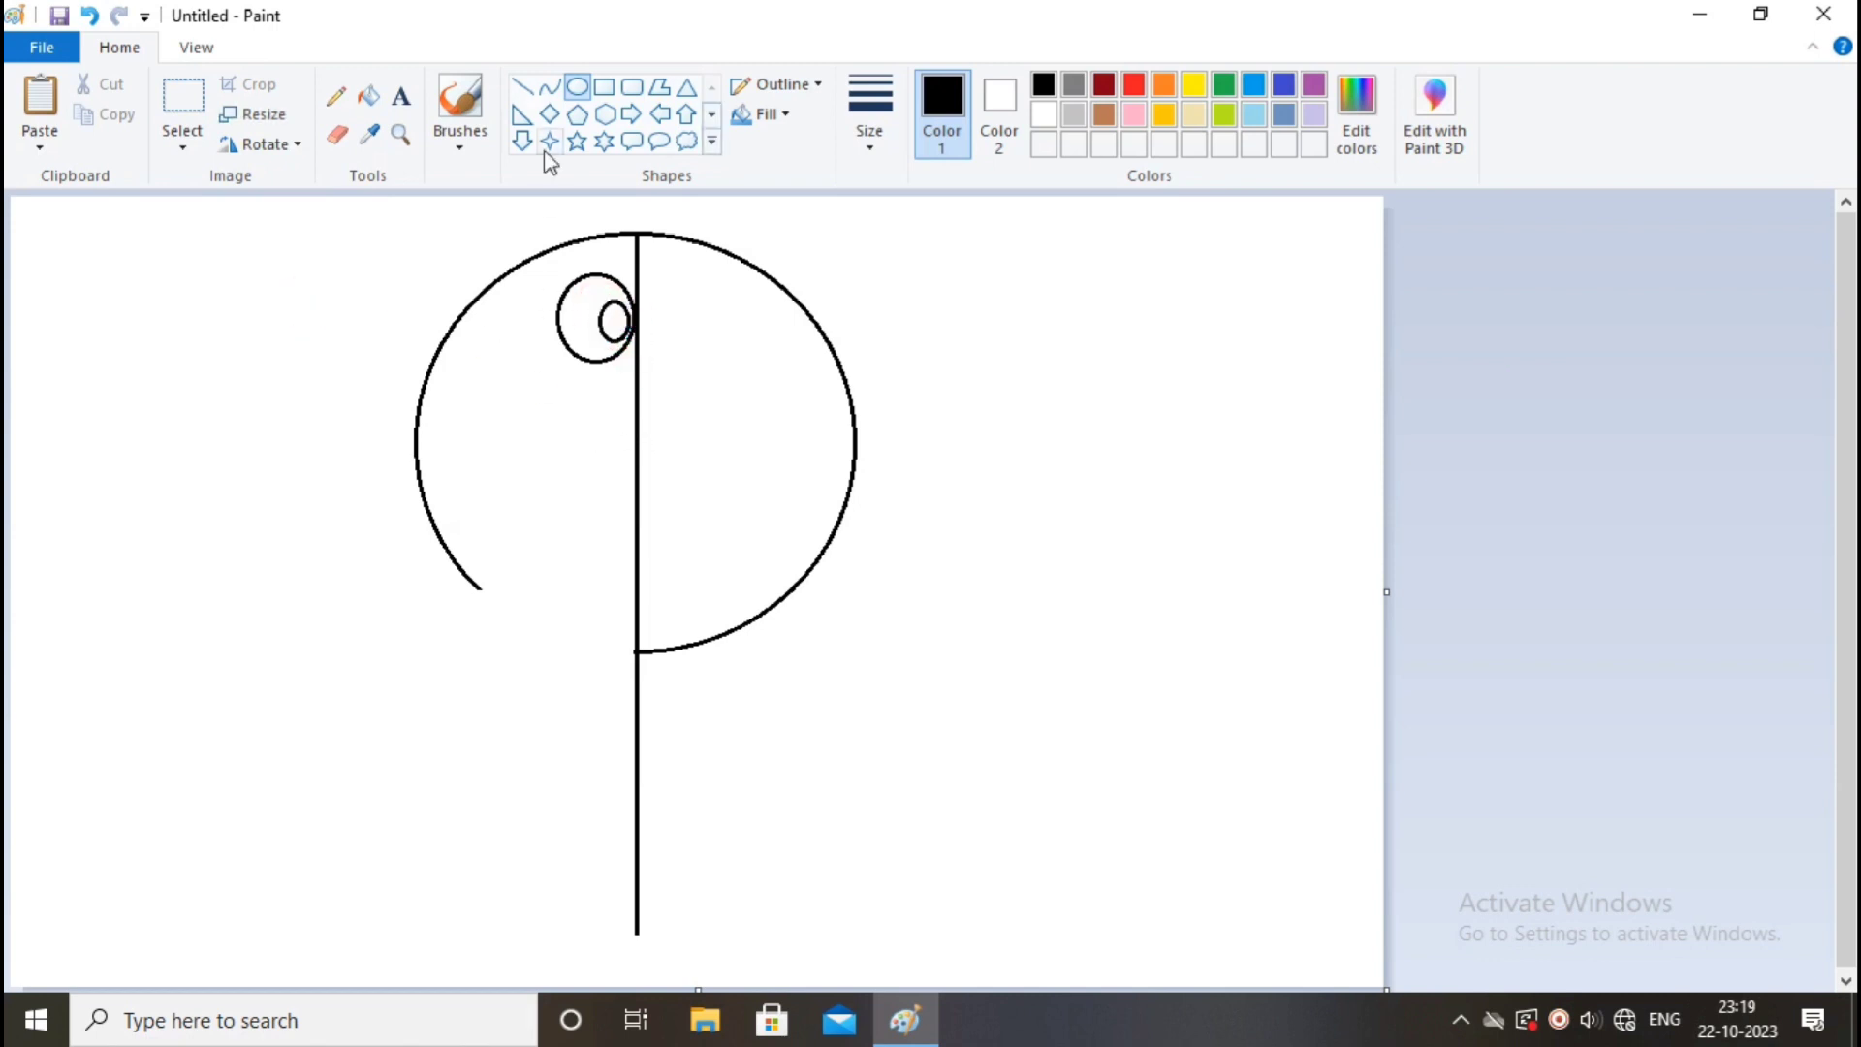
Draw the face outline as a curve from the eye's left edge down to the head's lower opening, bowed outward to the left
left_click(550, 88)
left_click_drag(558, 323, 517, 597)
left_click_drag(539, 427, 452, 436)
Draw a thin rounded-rectangle collar across the bottom of the head, closing the open end of the head arc
left_click(631, 87)
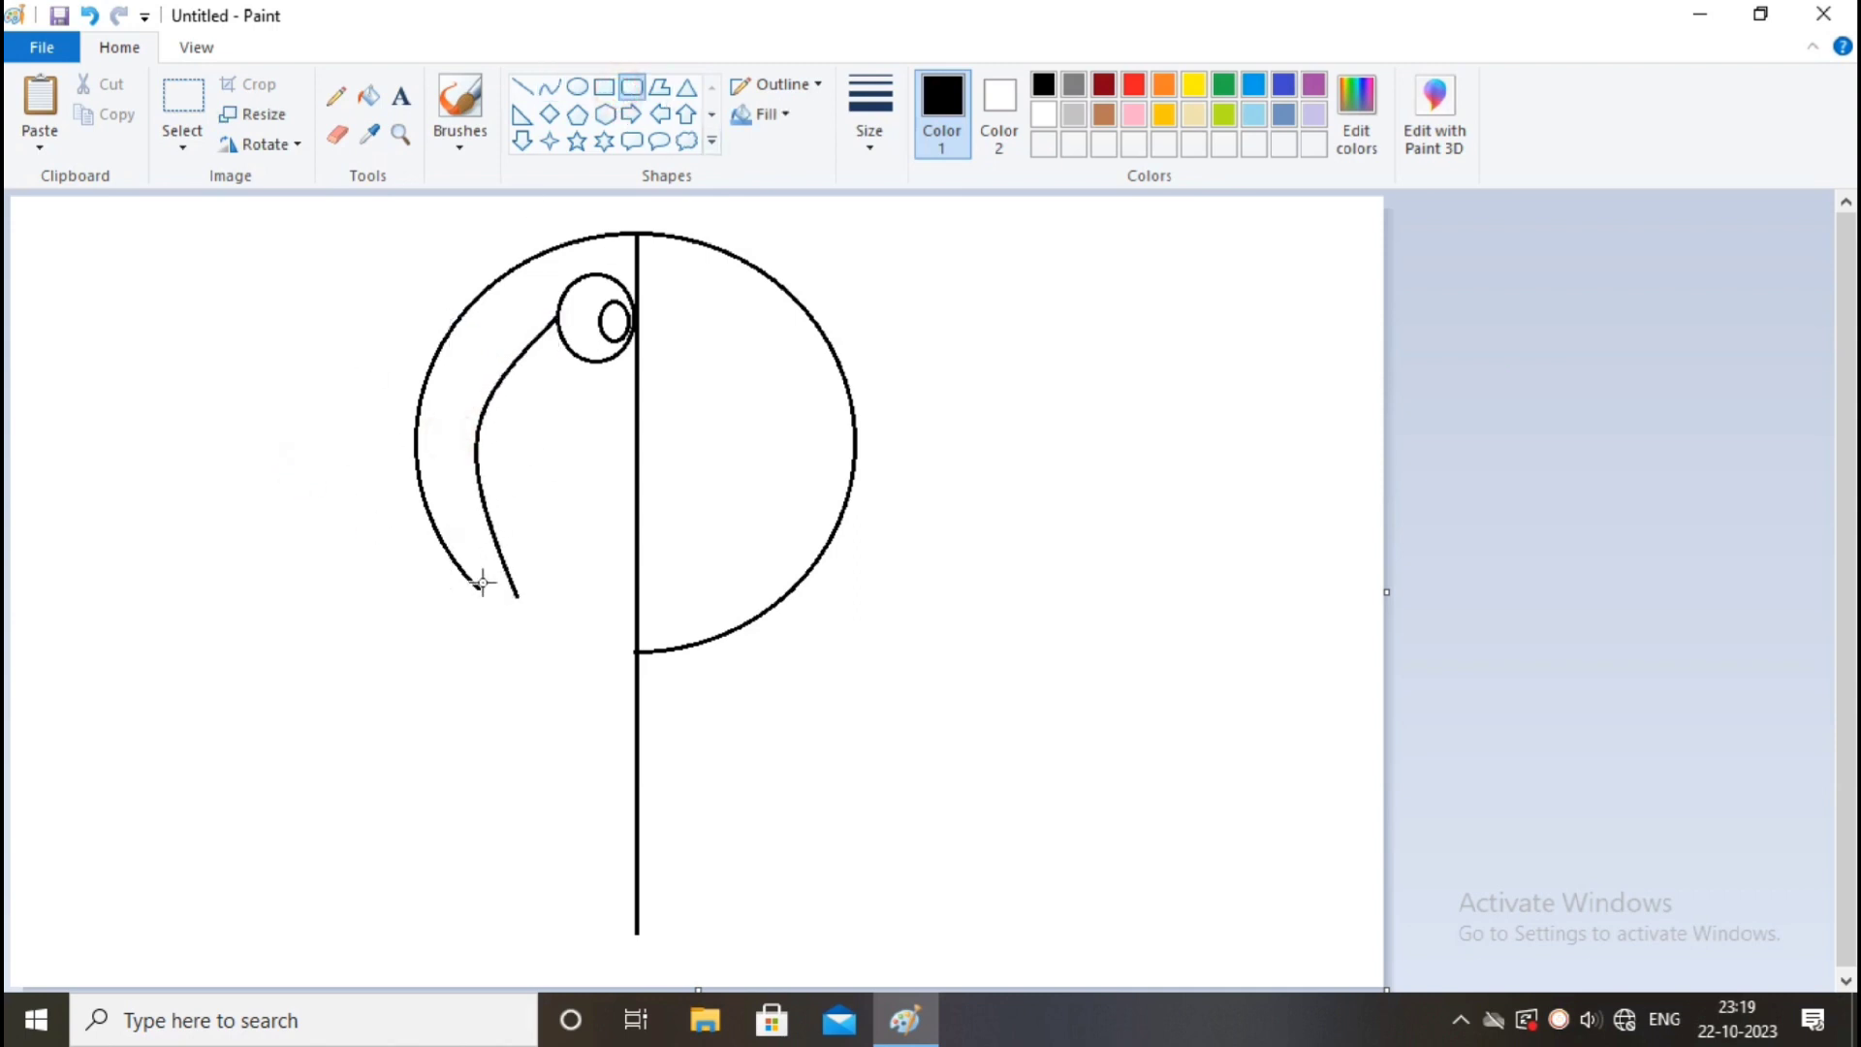
mouse_move(494, 597)
left_mouse_down()
mouse_move(632, 656)
mouse_move(723, 607)
mouse_move(775, 609)
left_mouse_up()
left_click_drag(624, 608, 624, 586)
left_click(325, 625)
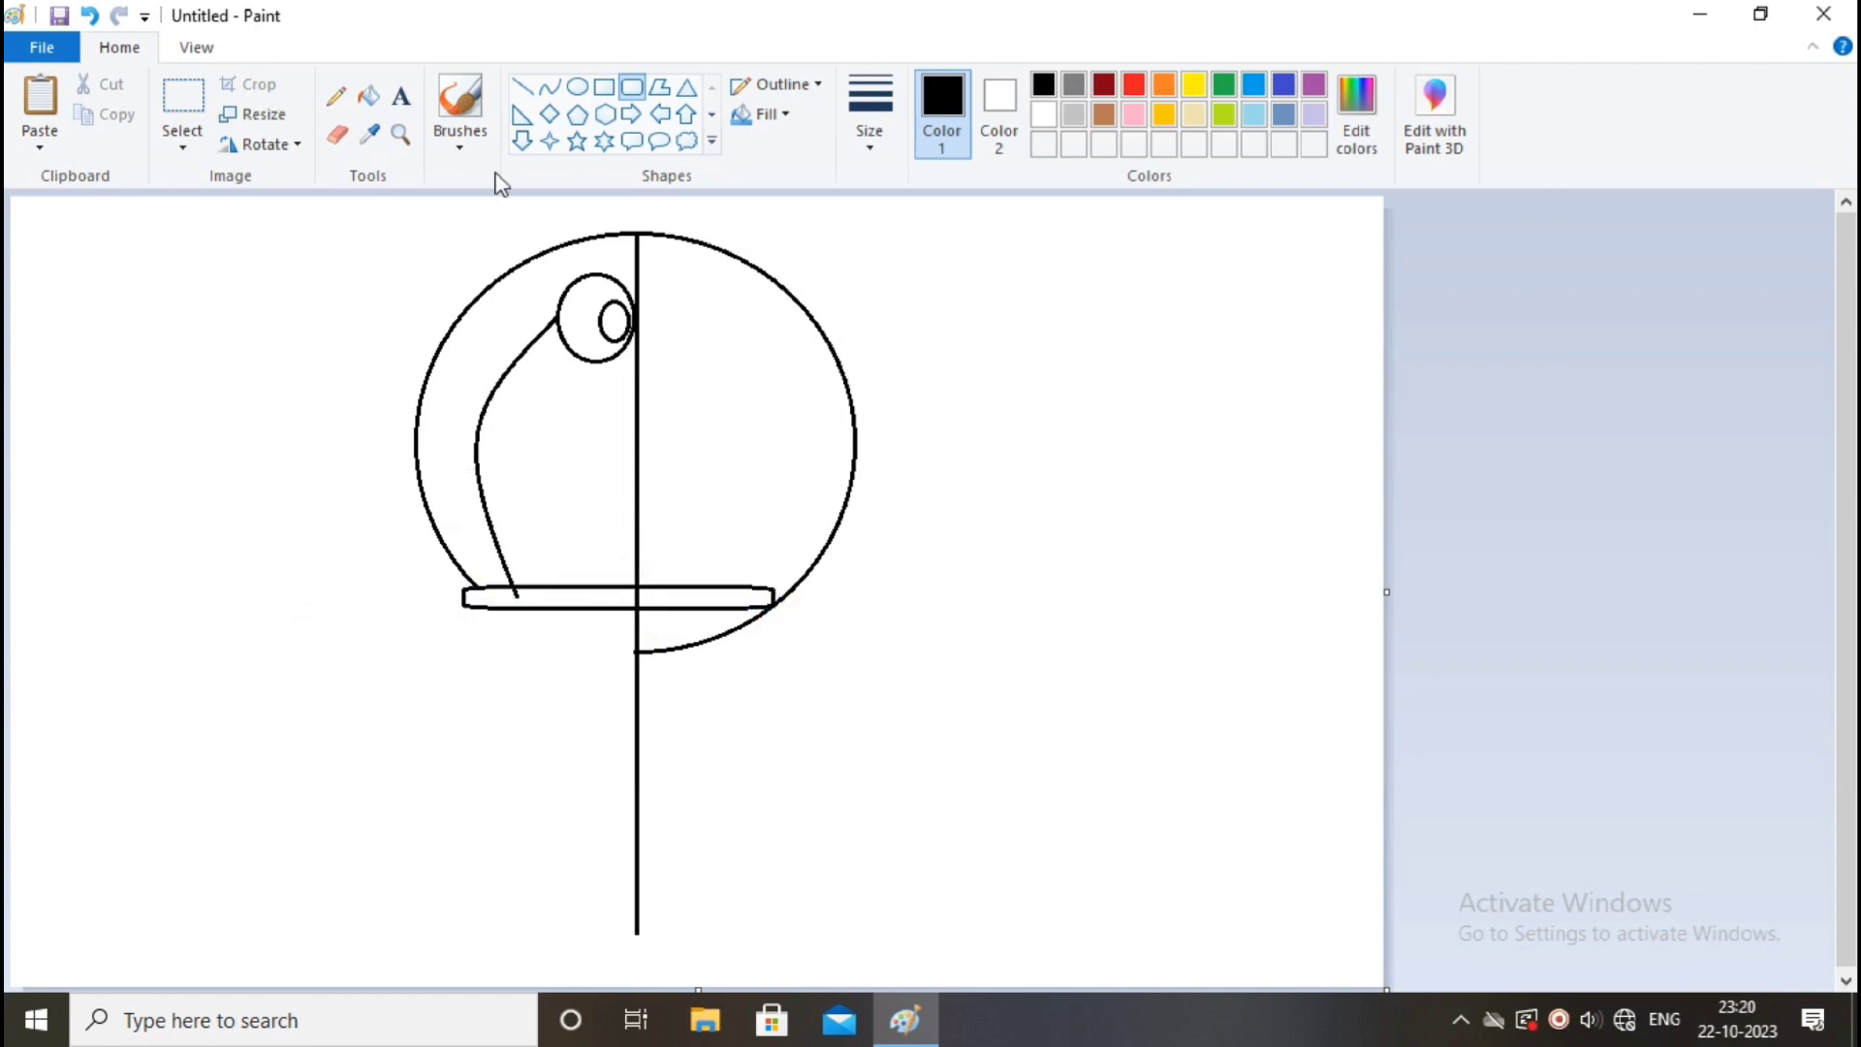
Draw a curved smile below the eye that ends at the vertical line, undoing the unsuitable tries
left_click(551, 89)
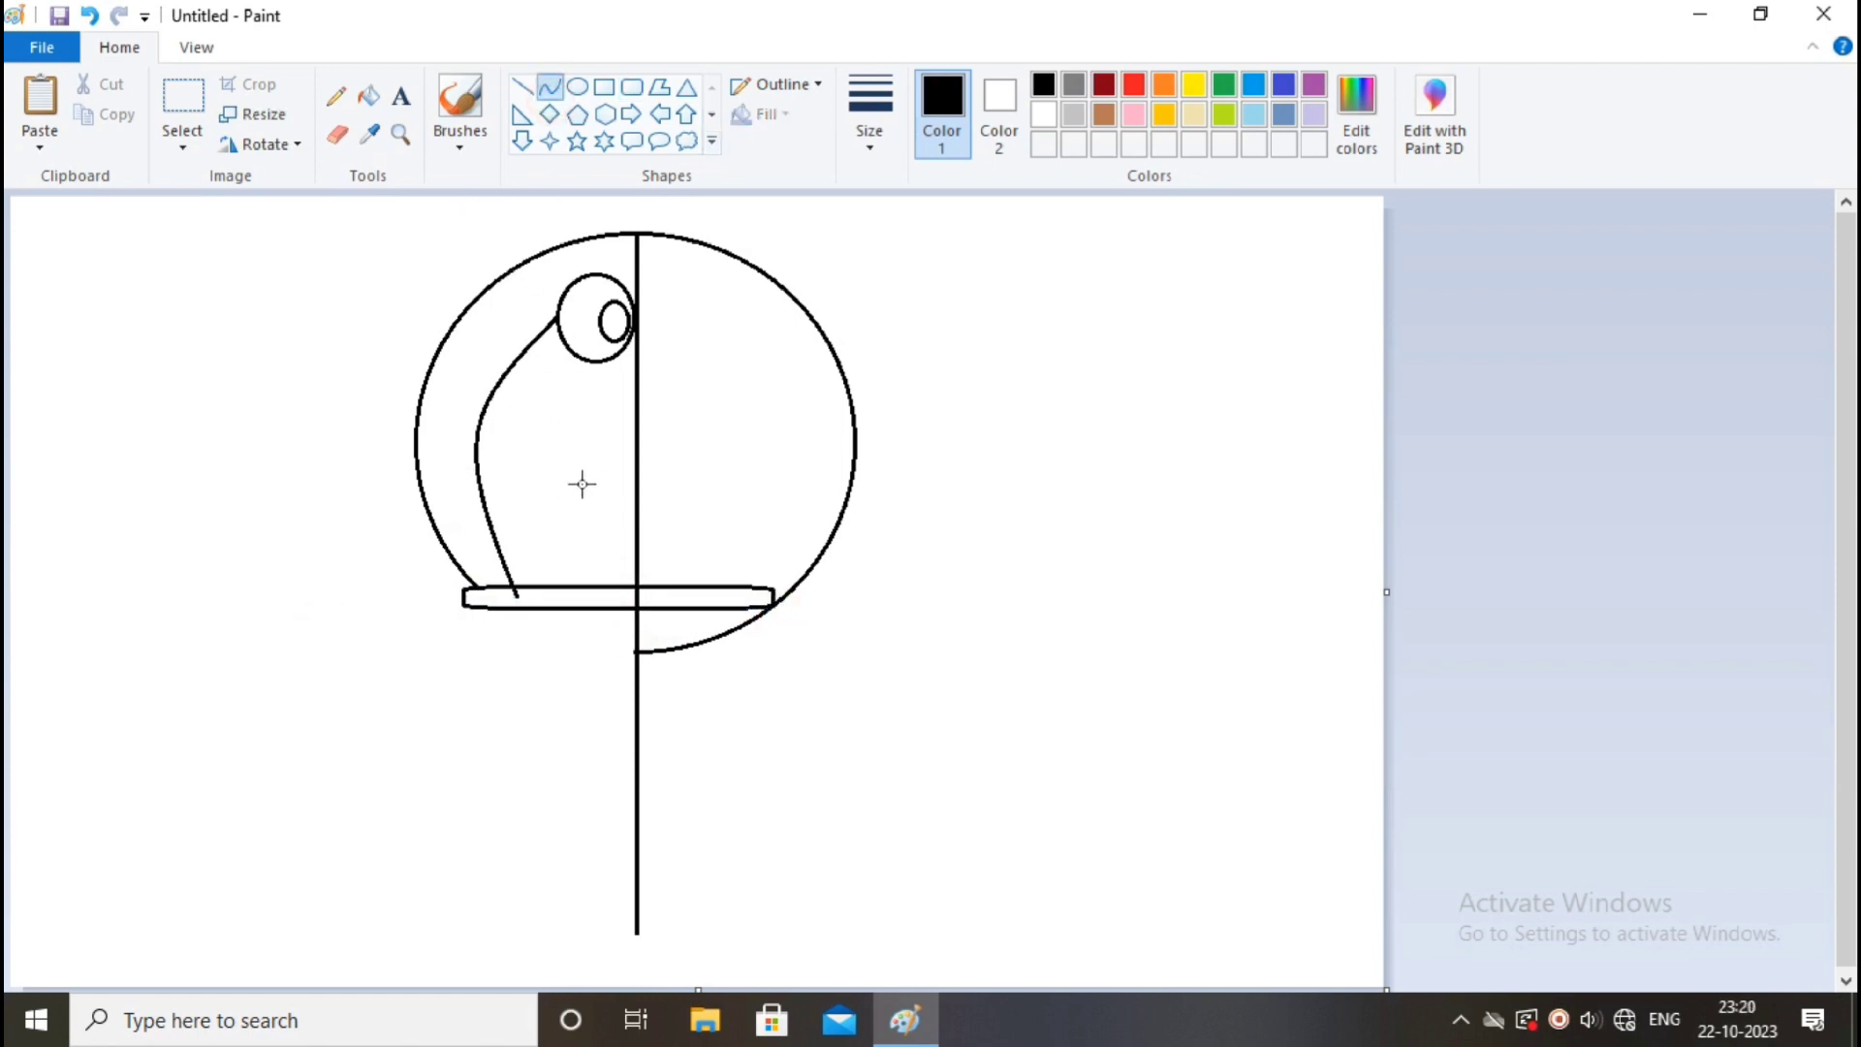
left_click_drag(571, 483, 637, 492)
key("ctrl+z")
left_click_drag(515, 466, 636, 491)
key("ctrl+z")
mouse_move(521, 458)
left_mouse_down()
mouse_move(634, 473)
mouse_move(571, 490)
mouse_move(602, 503)
left_mouse_up()
key("ctrl+z")
Draw three straight whiskers between the eye and the mouth, left of the vertical line
left_click(522, 86)
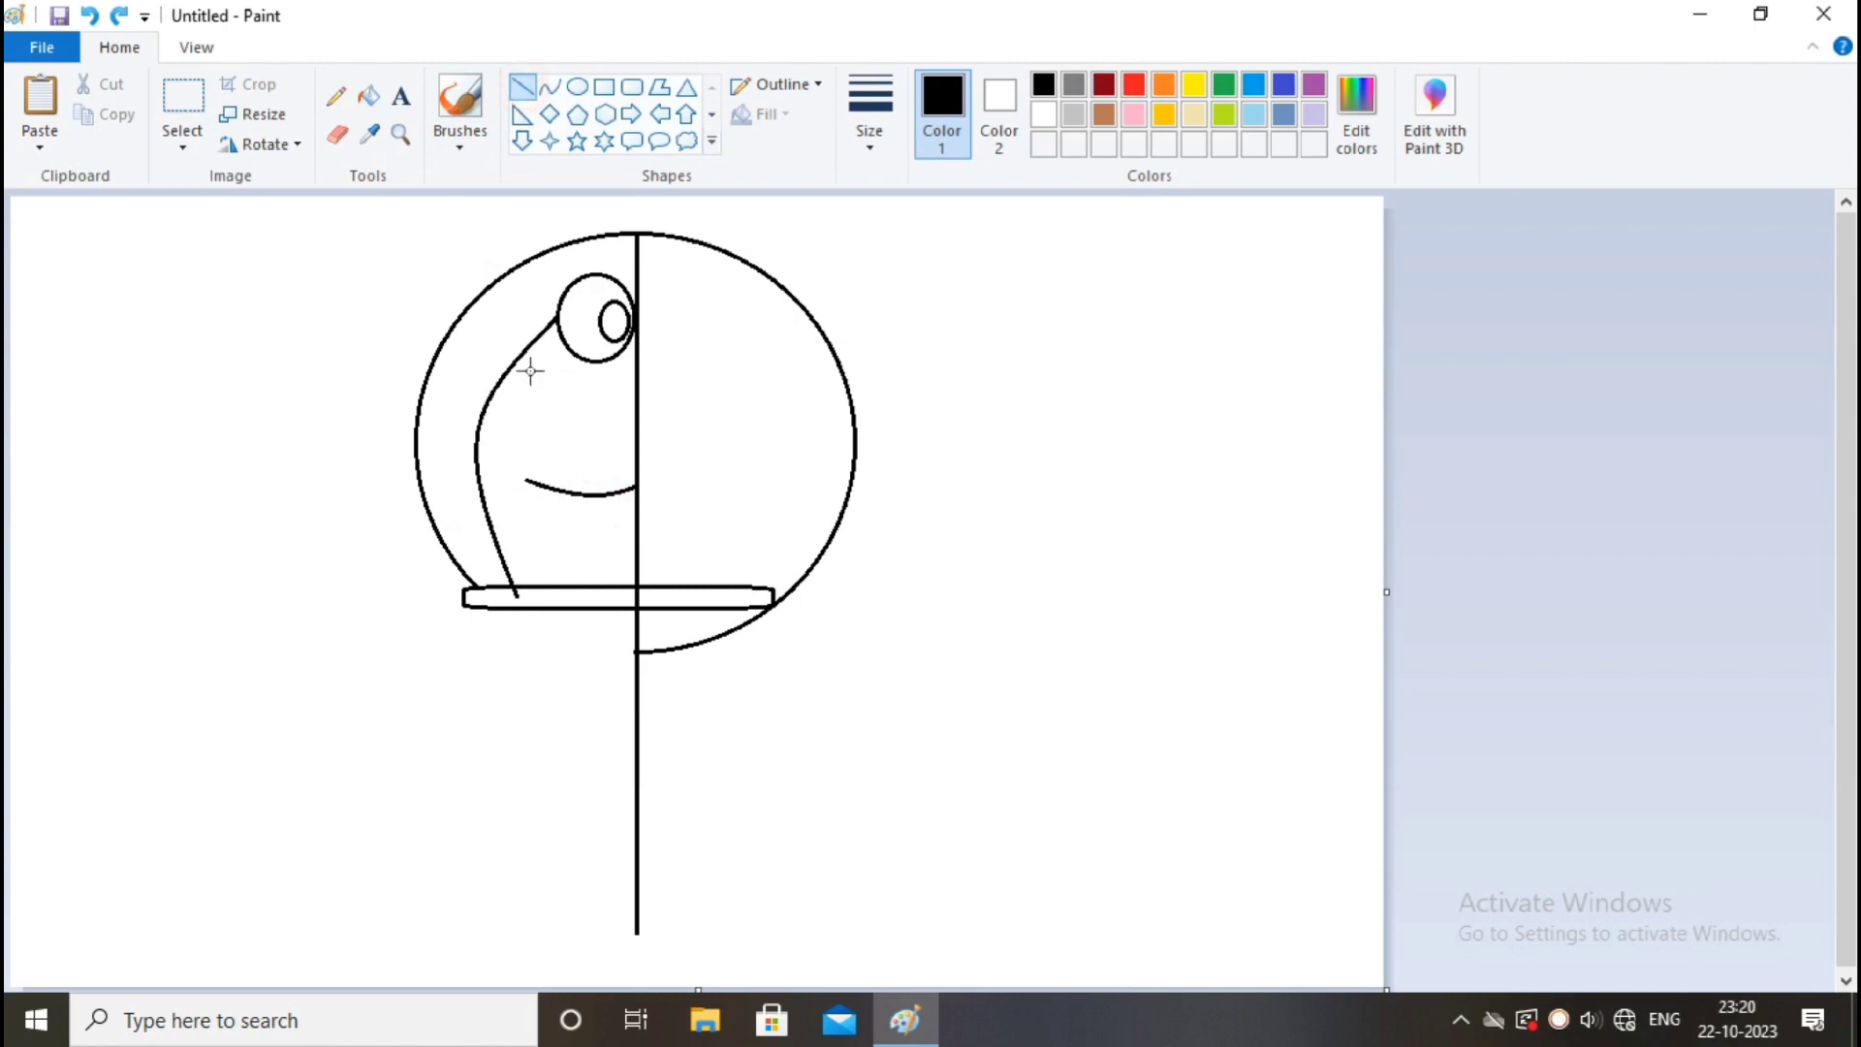
mouse_move(530, 370)
left_mouse_down()
mouse_move(602, 406)
mouse_move(597, 442)
left_mouse_up()
Delete everything right of the vertical line and erase the end of the face outline inside the collar
left_click(182, 97)
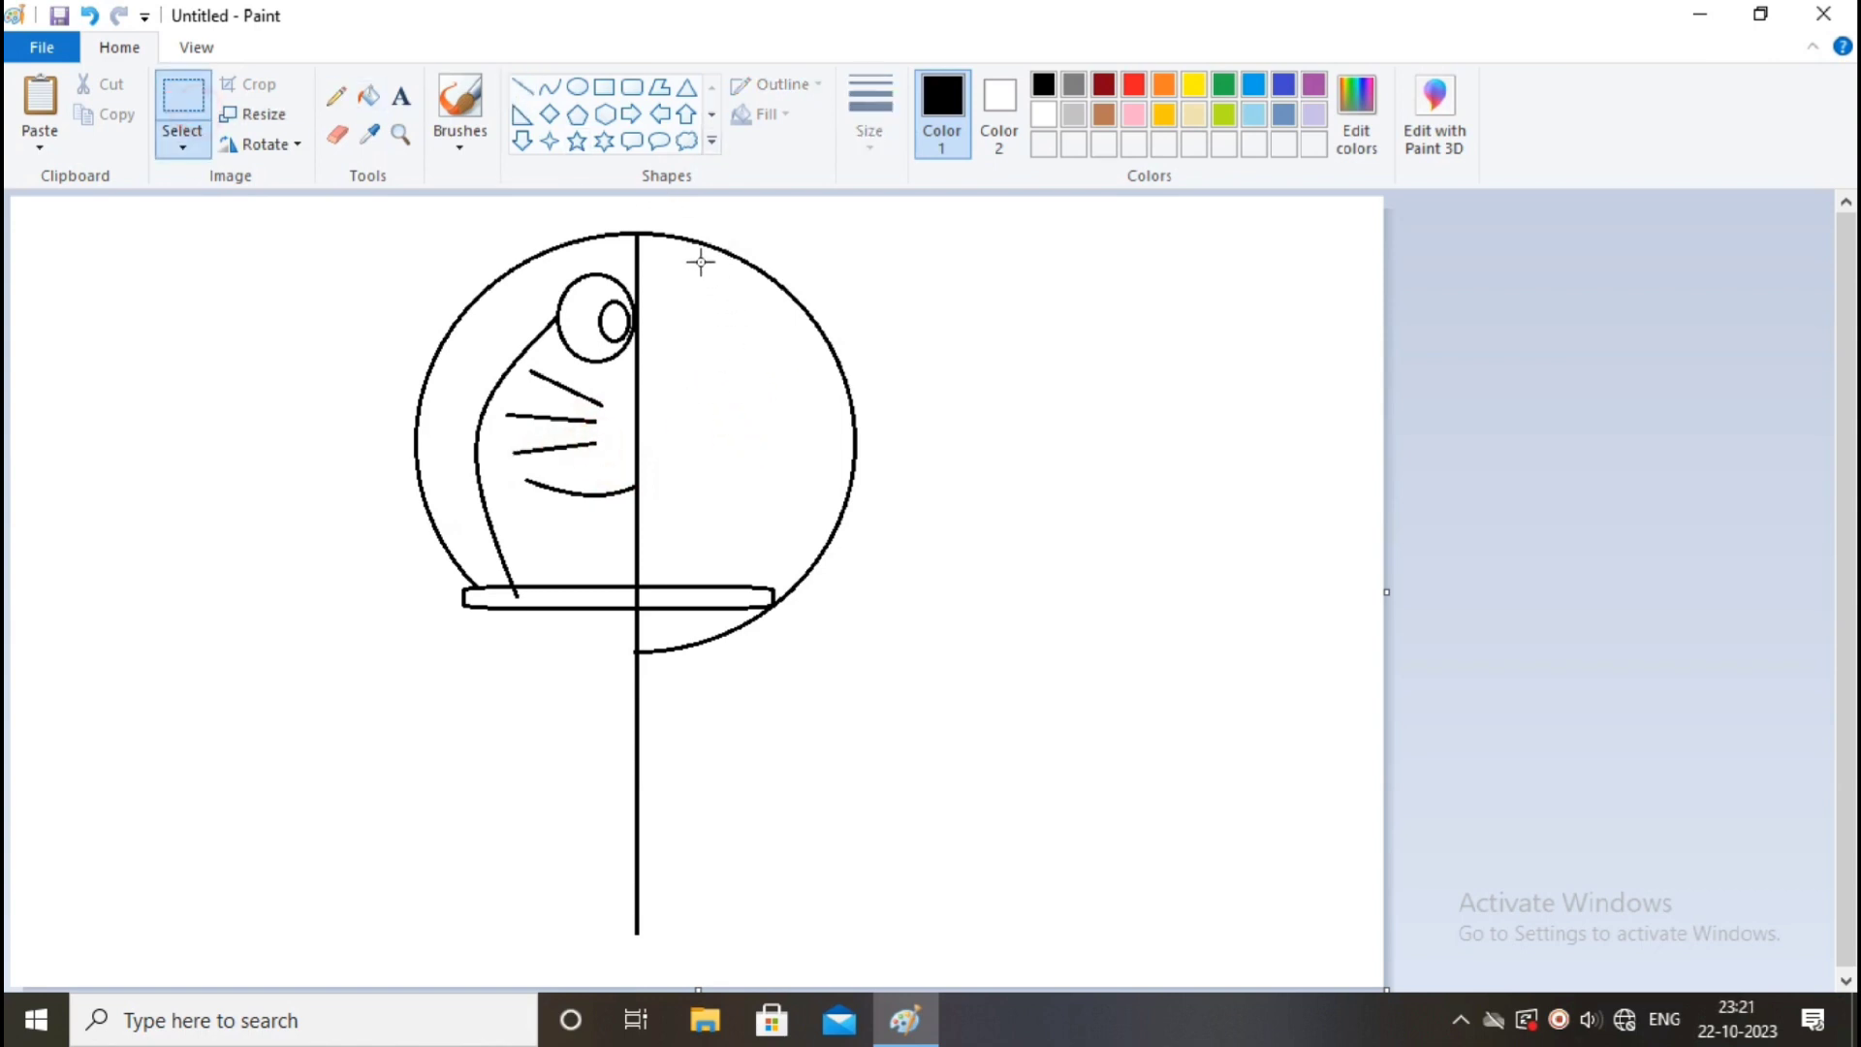
left_click_drag(640, 214, 857, 668)
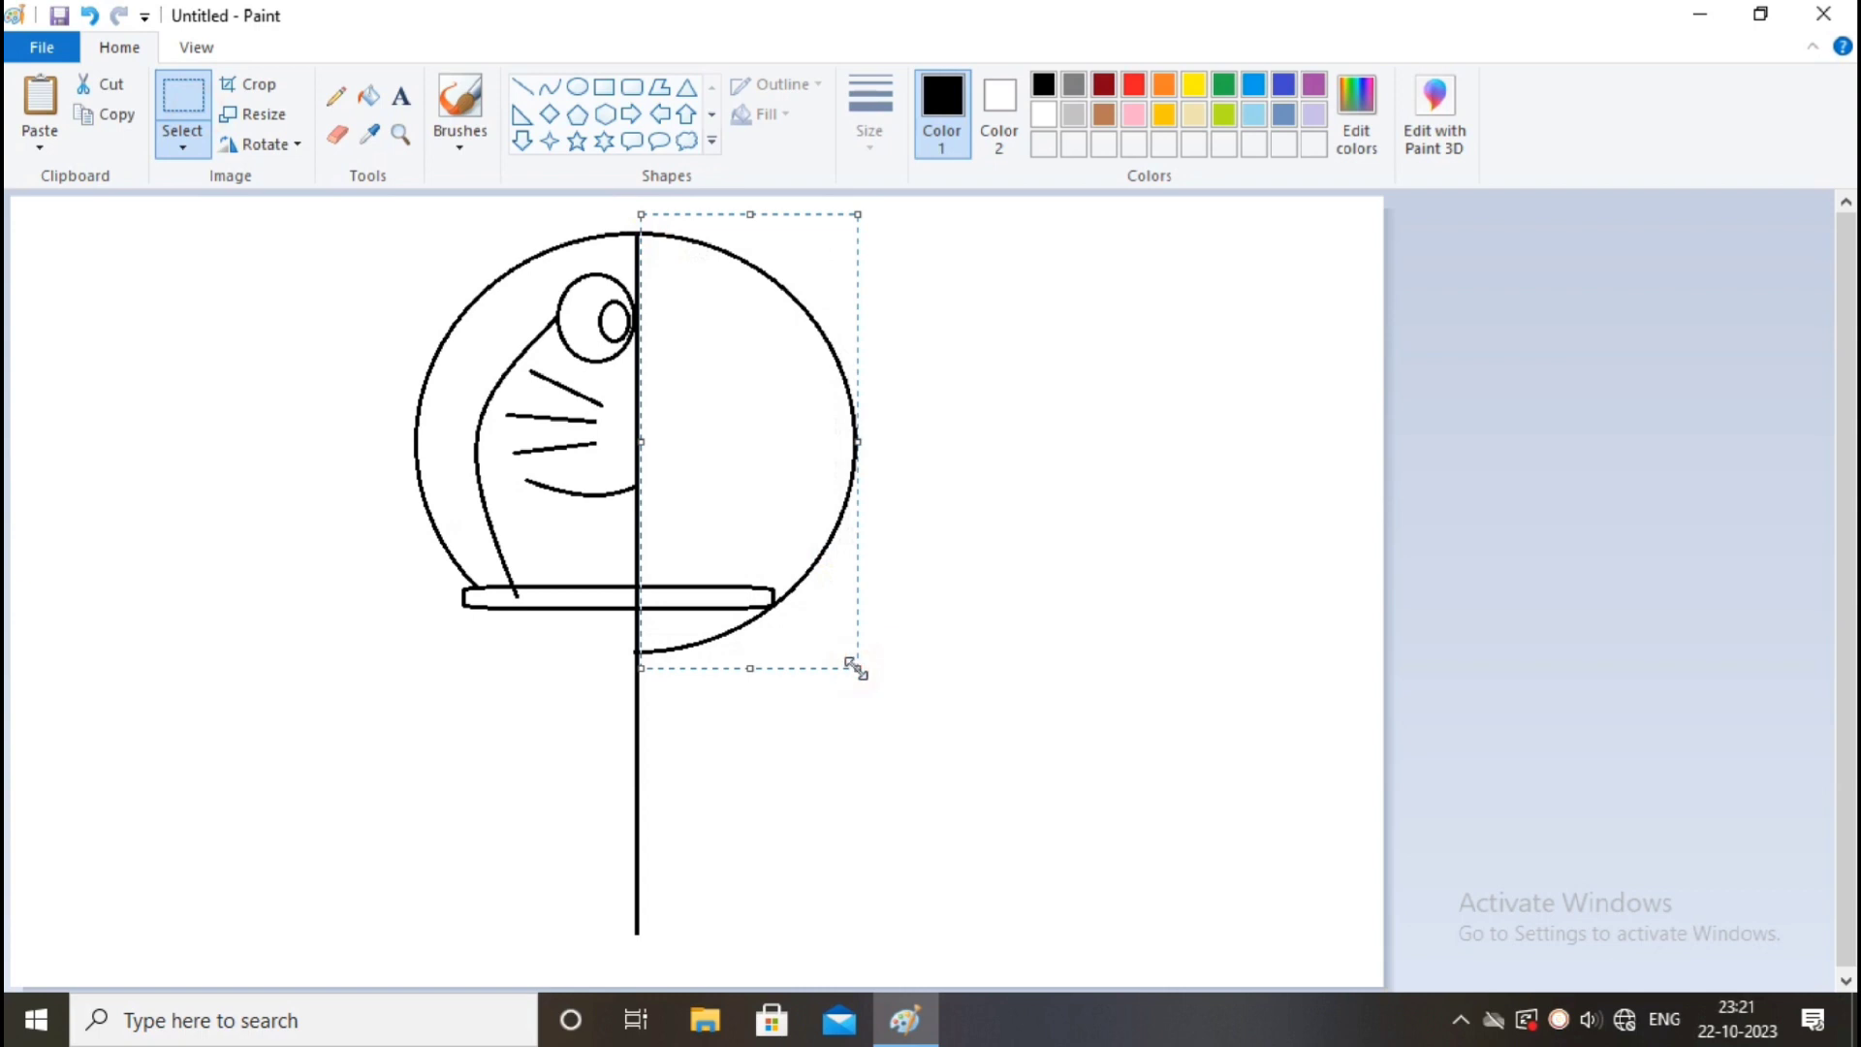
key("Delete")
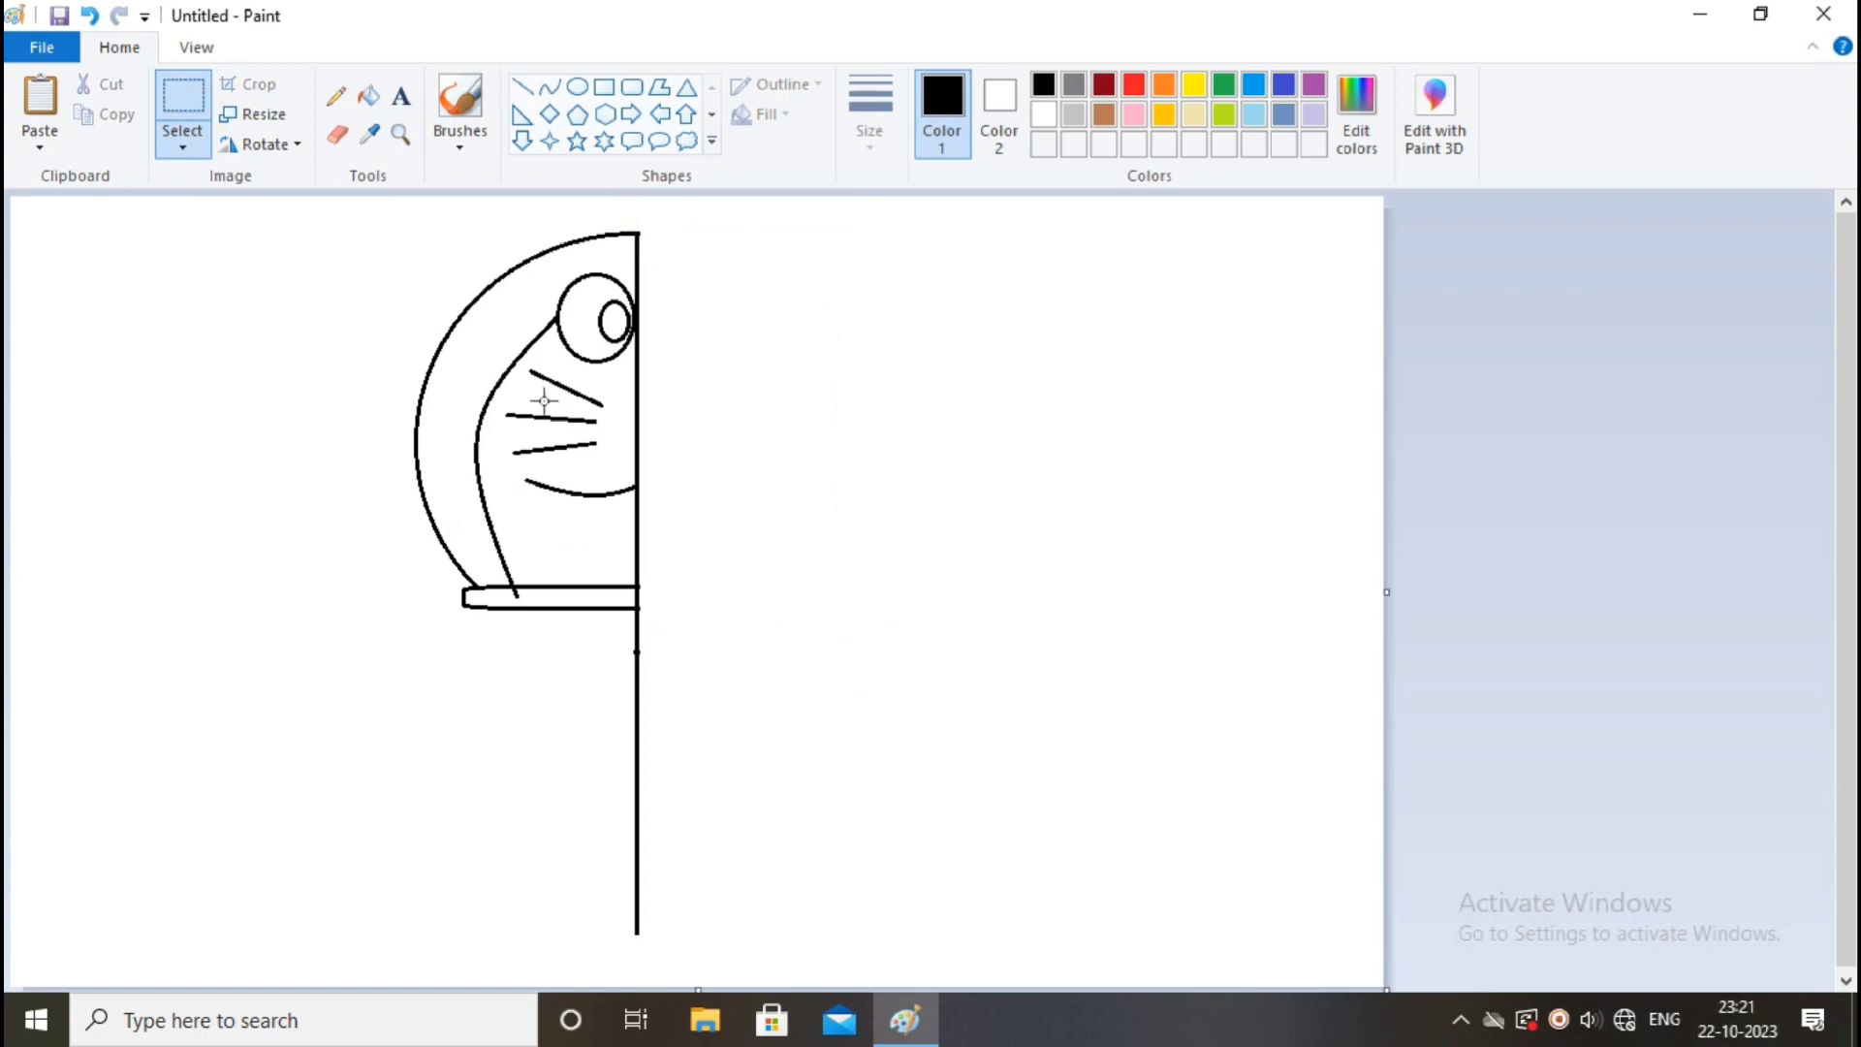
left_click(337, 135)
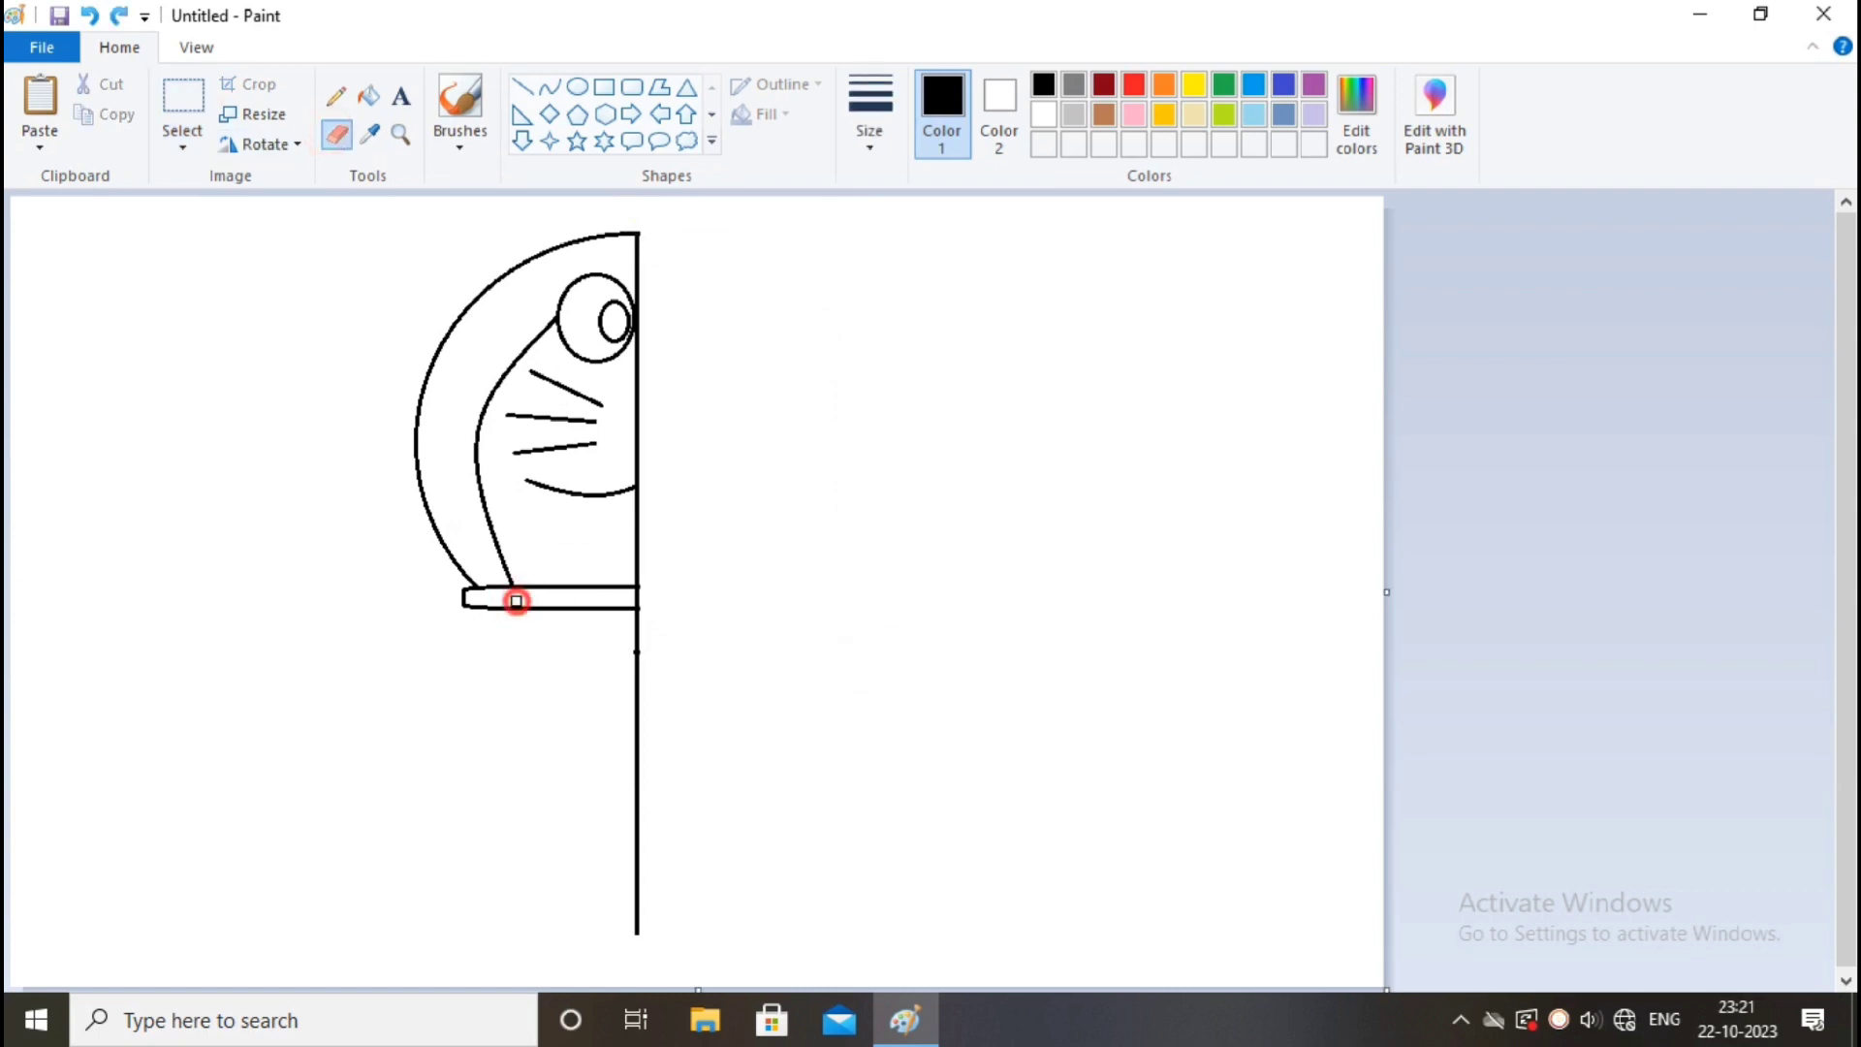
Draw two curves below the collar for the arm's outer edge and the body's side, both bowed to the left
left_click(549, 86)
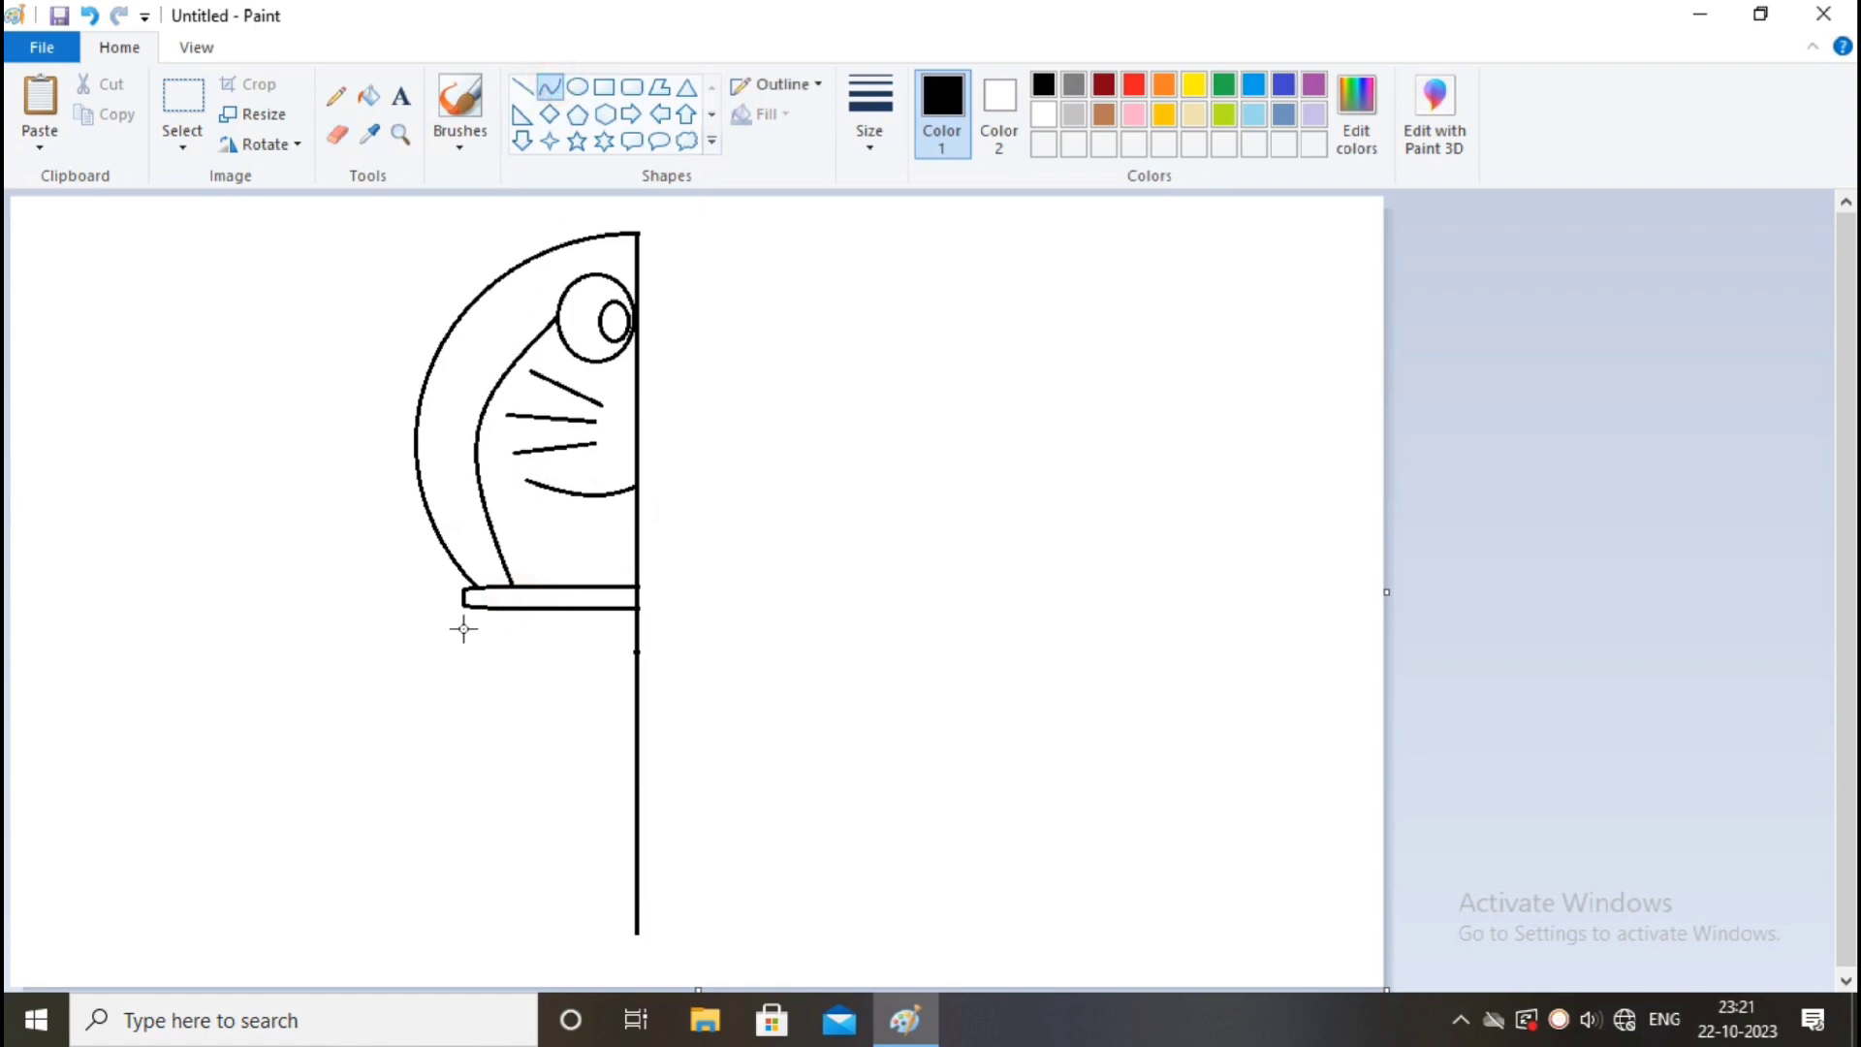
left_click_drag(462, 609, 426, 785)
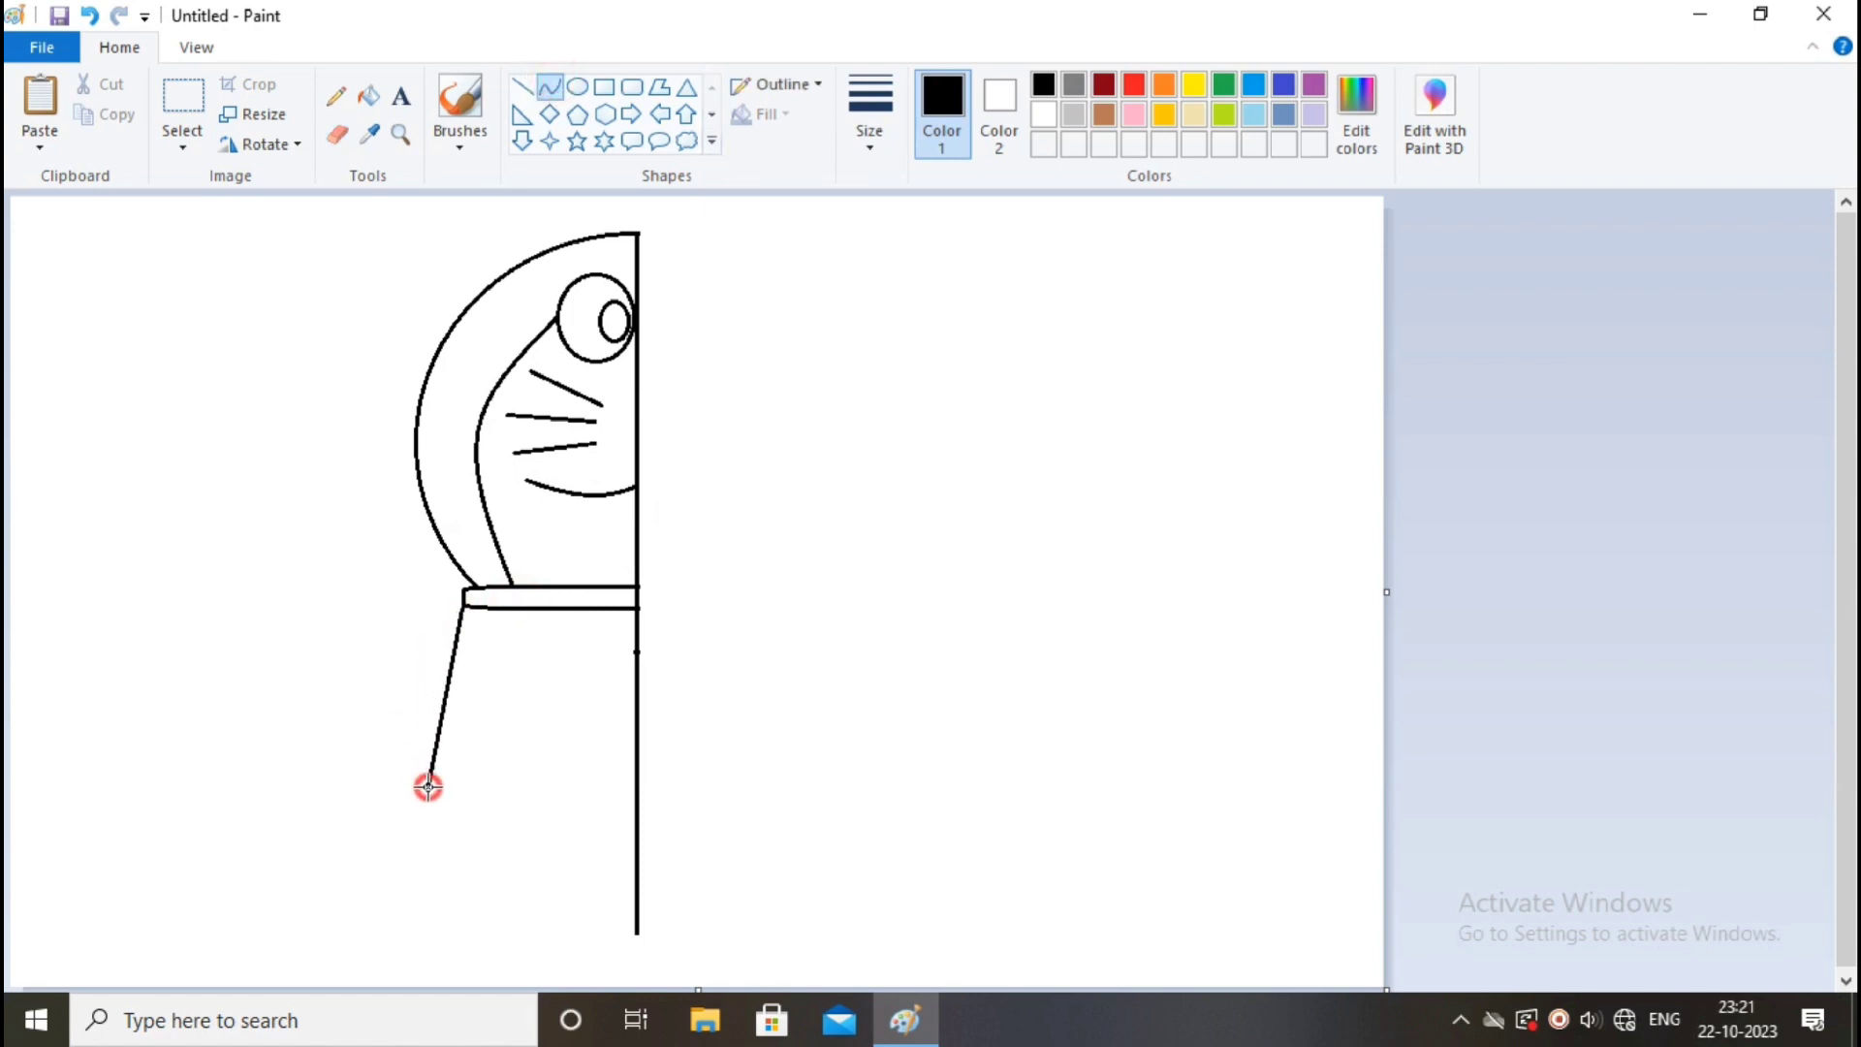
left_click_drag(445, 698, 412, 745)
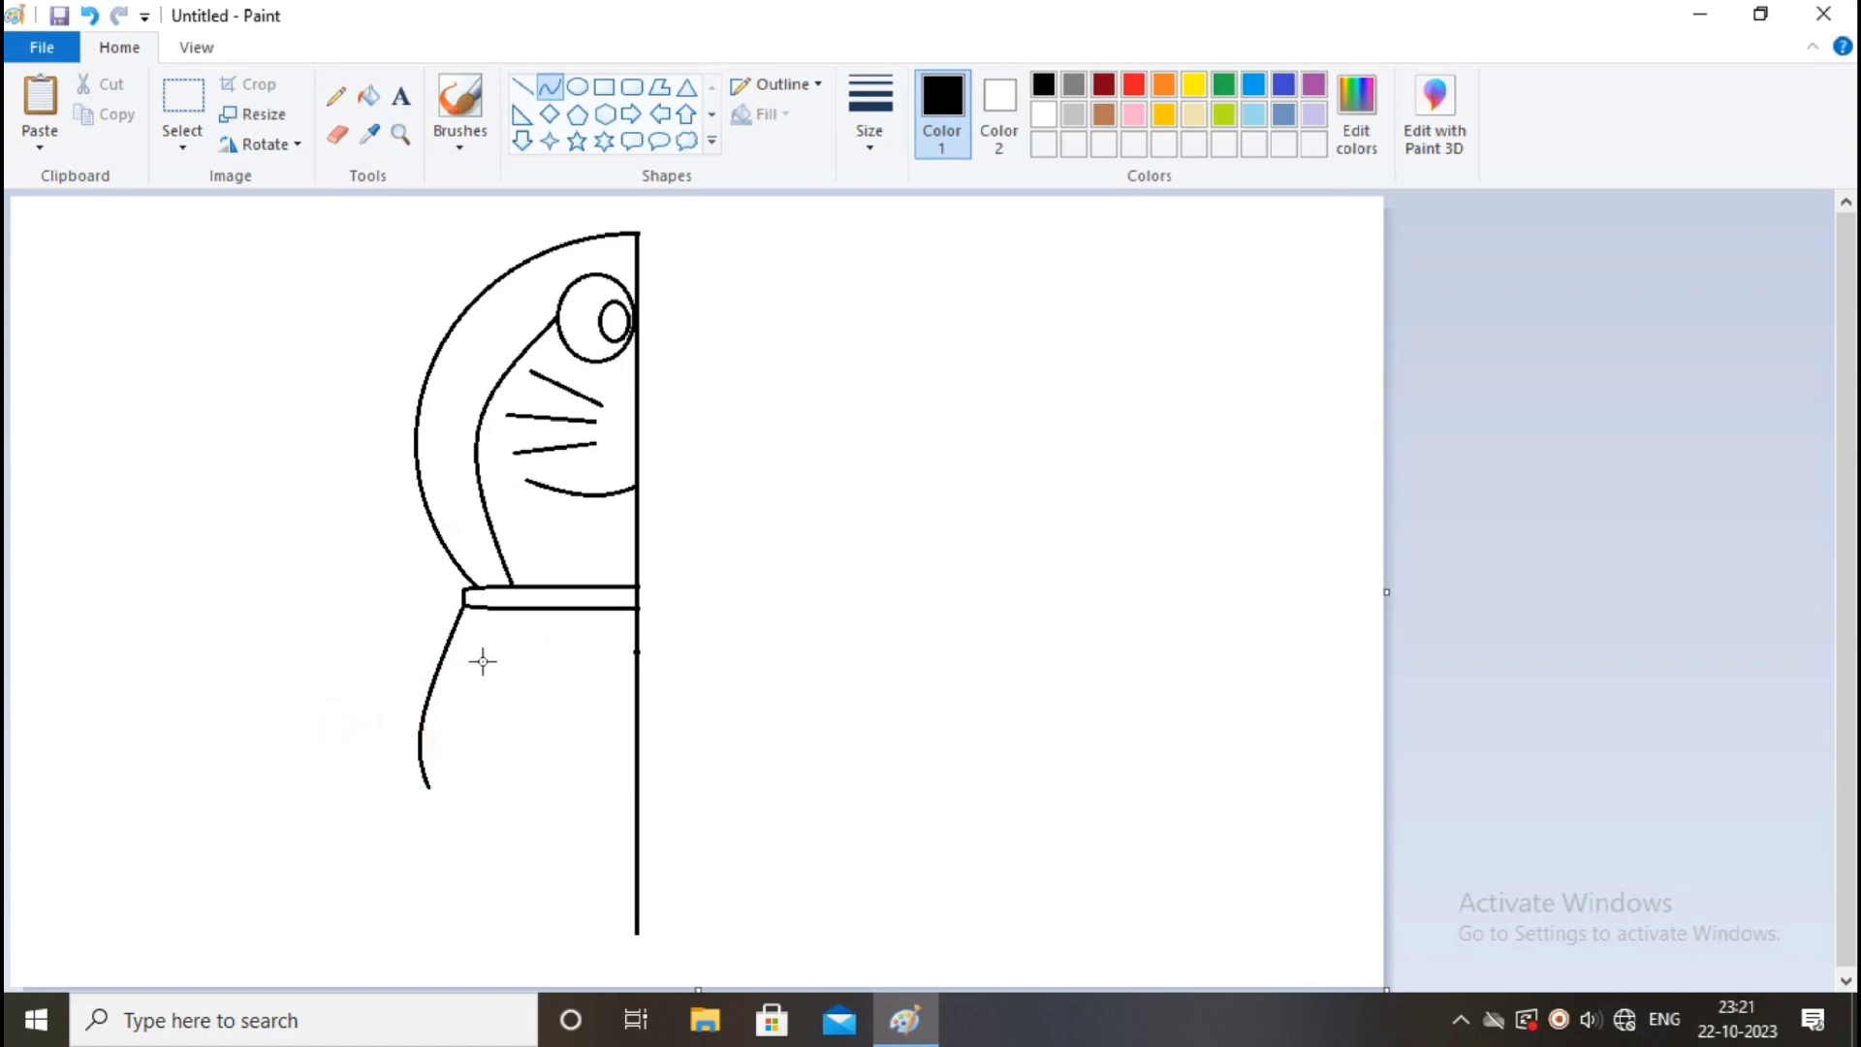
left_click_drag(483, 662, 474, 919)
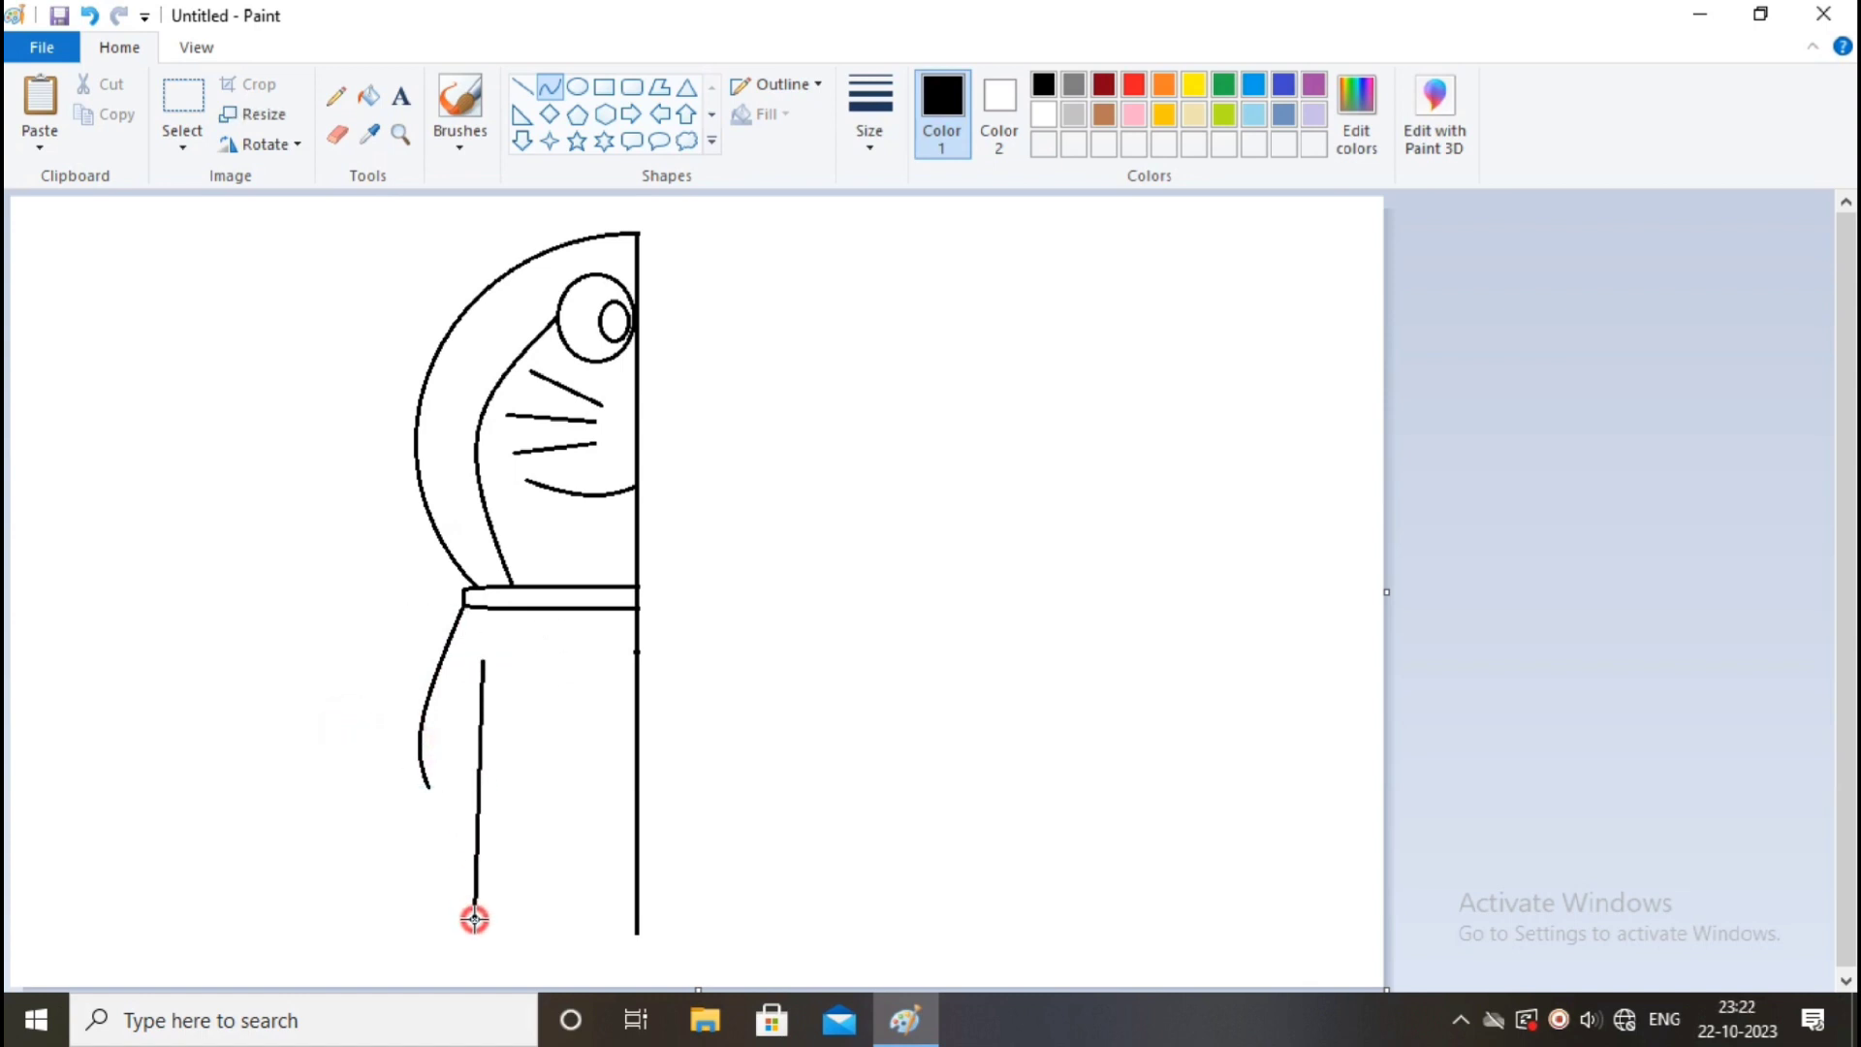
mouse_move(479, 731)
left_mouse_down()
mouse_move(457, 768)
mouse_move(468, 756)
left_mouse_up()
Erase the lower tip of the arm's outer curve and draw a small oval hand between the arm and body curves
left_click(577, 86)
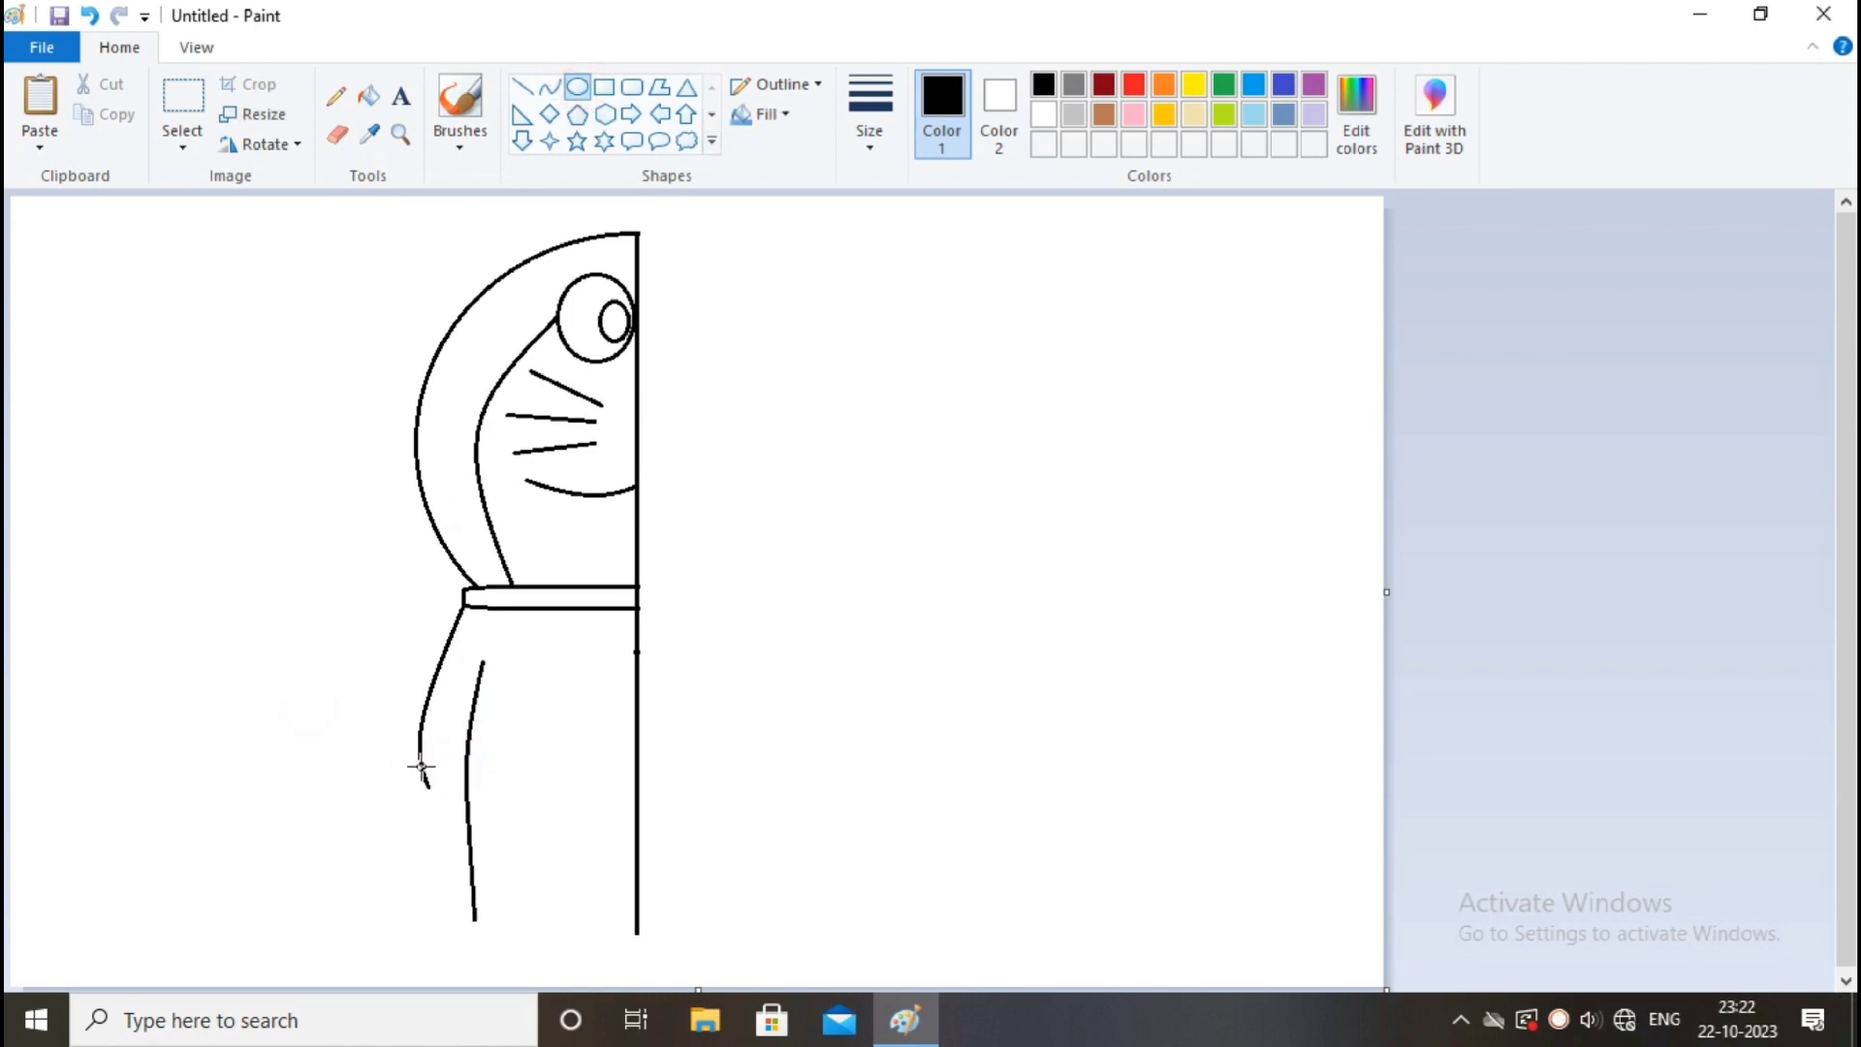
left_click(338, 134)
left_click_drag(424, 779, 469, 811)
left_click(577, 86)
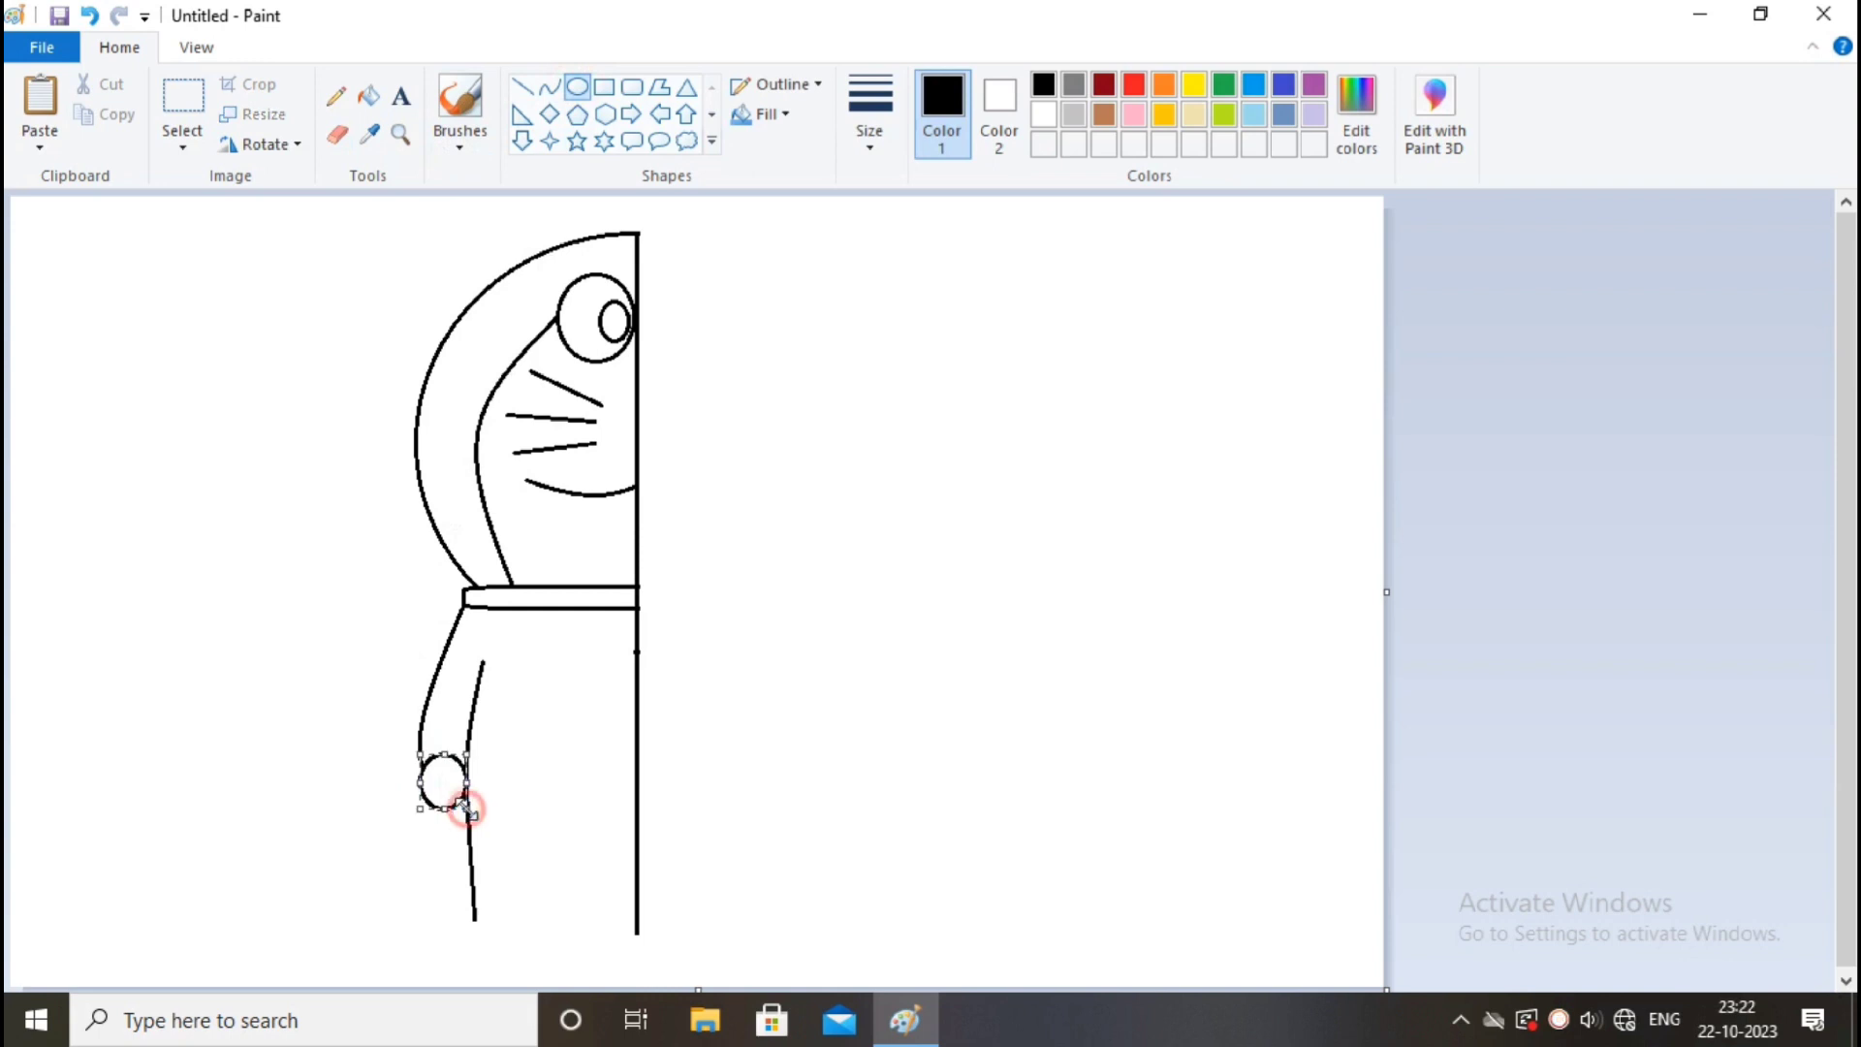
left_click(279, 798)
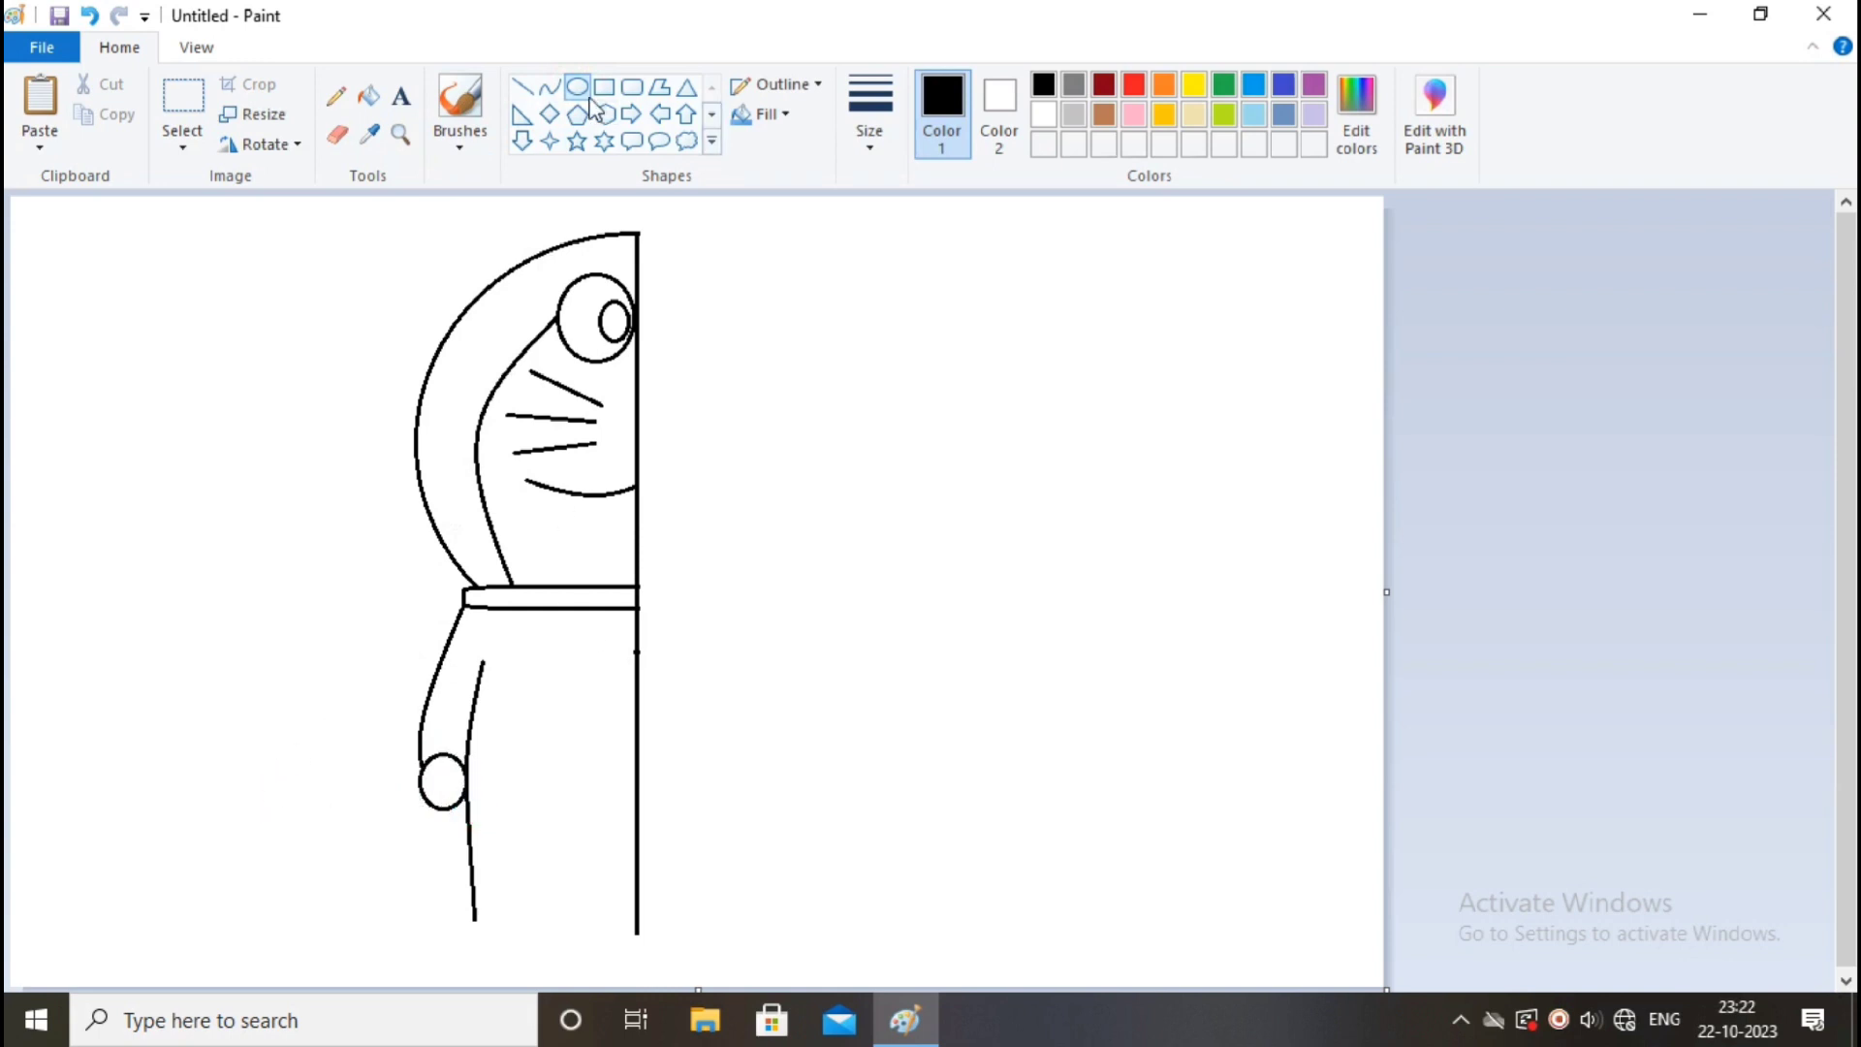
Draw a large belly circle centred on the vertical line, with its top overlapping the collar
left_click_drag(526, 626, 818, 922)
left_click_drag(709, 849, 677, 823)
left_click_drag(642, 896, 635, 865)
left_click_drag(656, 755, 655, 757)
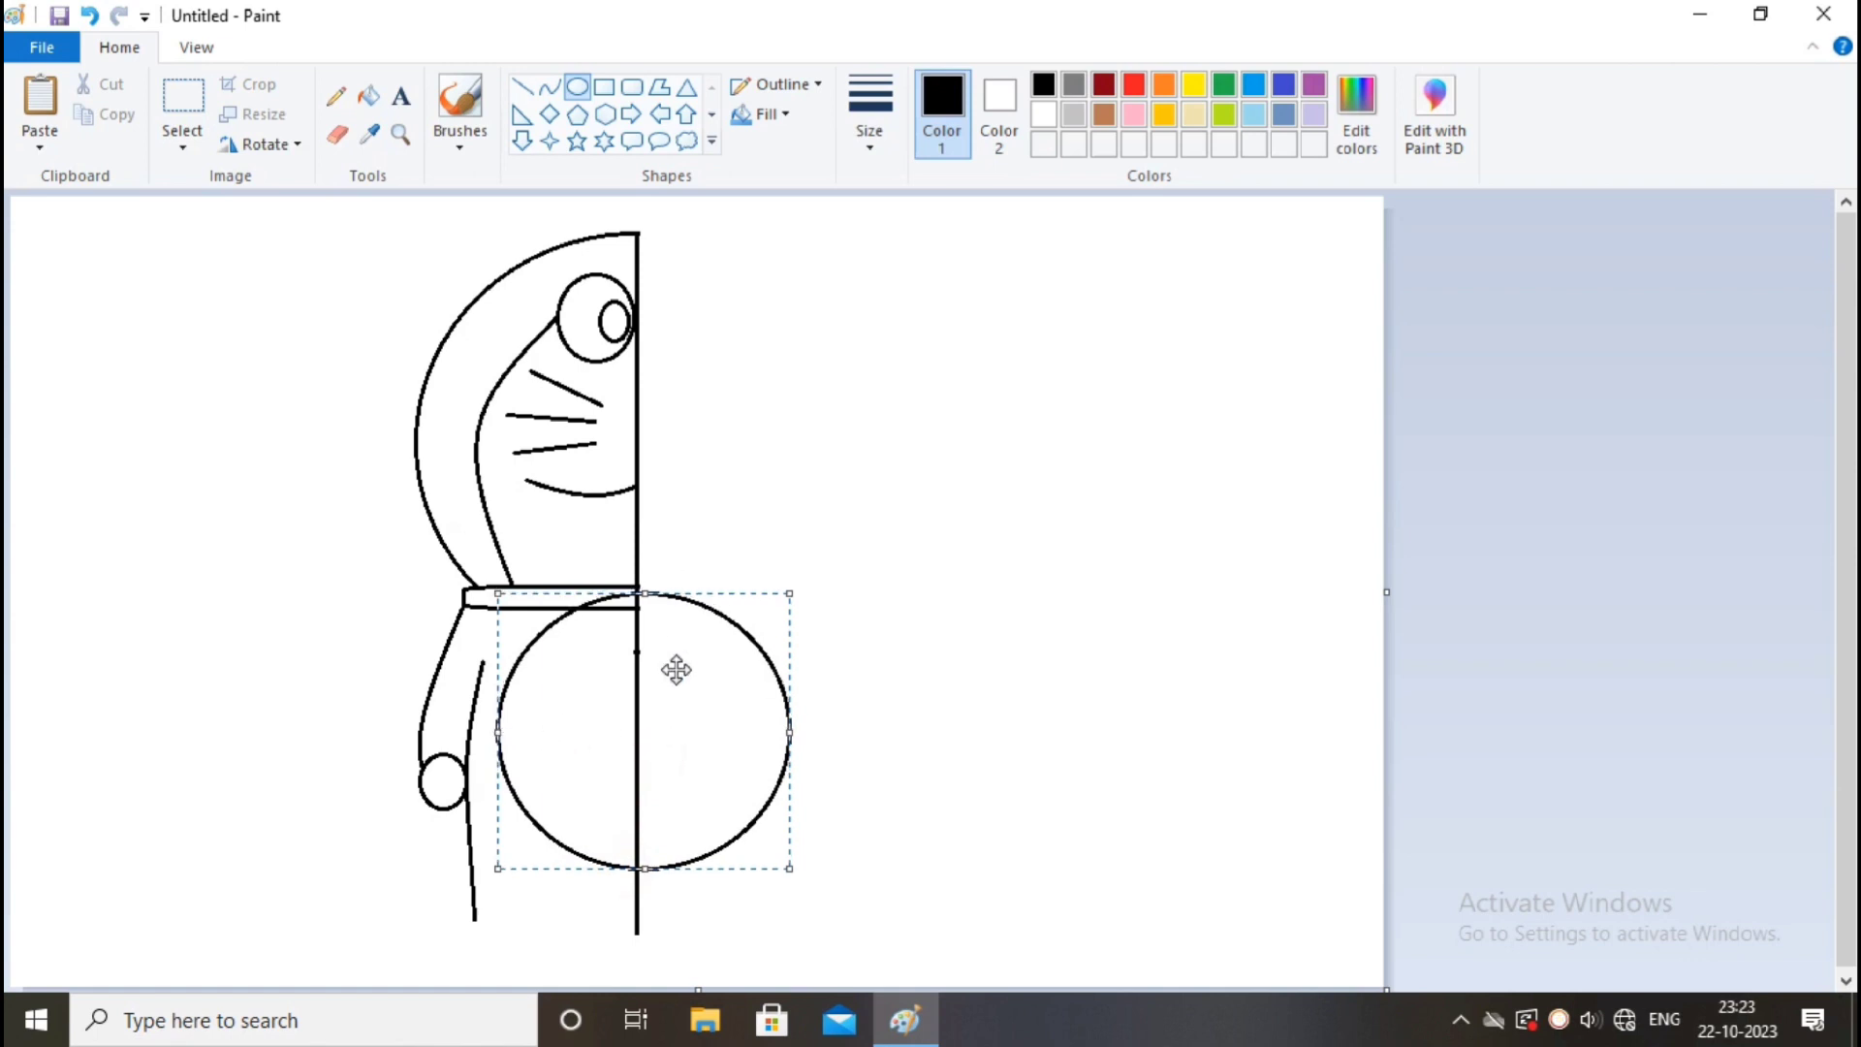
left_click(974, 674)
Draw a smaller circle inside the belly circle and resize it so its top touches the collar's lower edge
mouse_move(588, 641)
left_mouse_down()
mouse_move(631, 718)
mouse_move(772, 836)
left_mouse_up()
left_click_drag(706, 769, 655, 739)
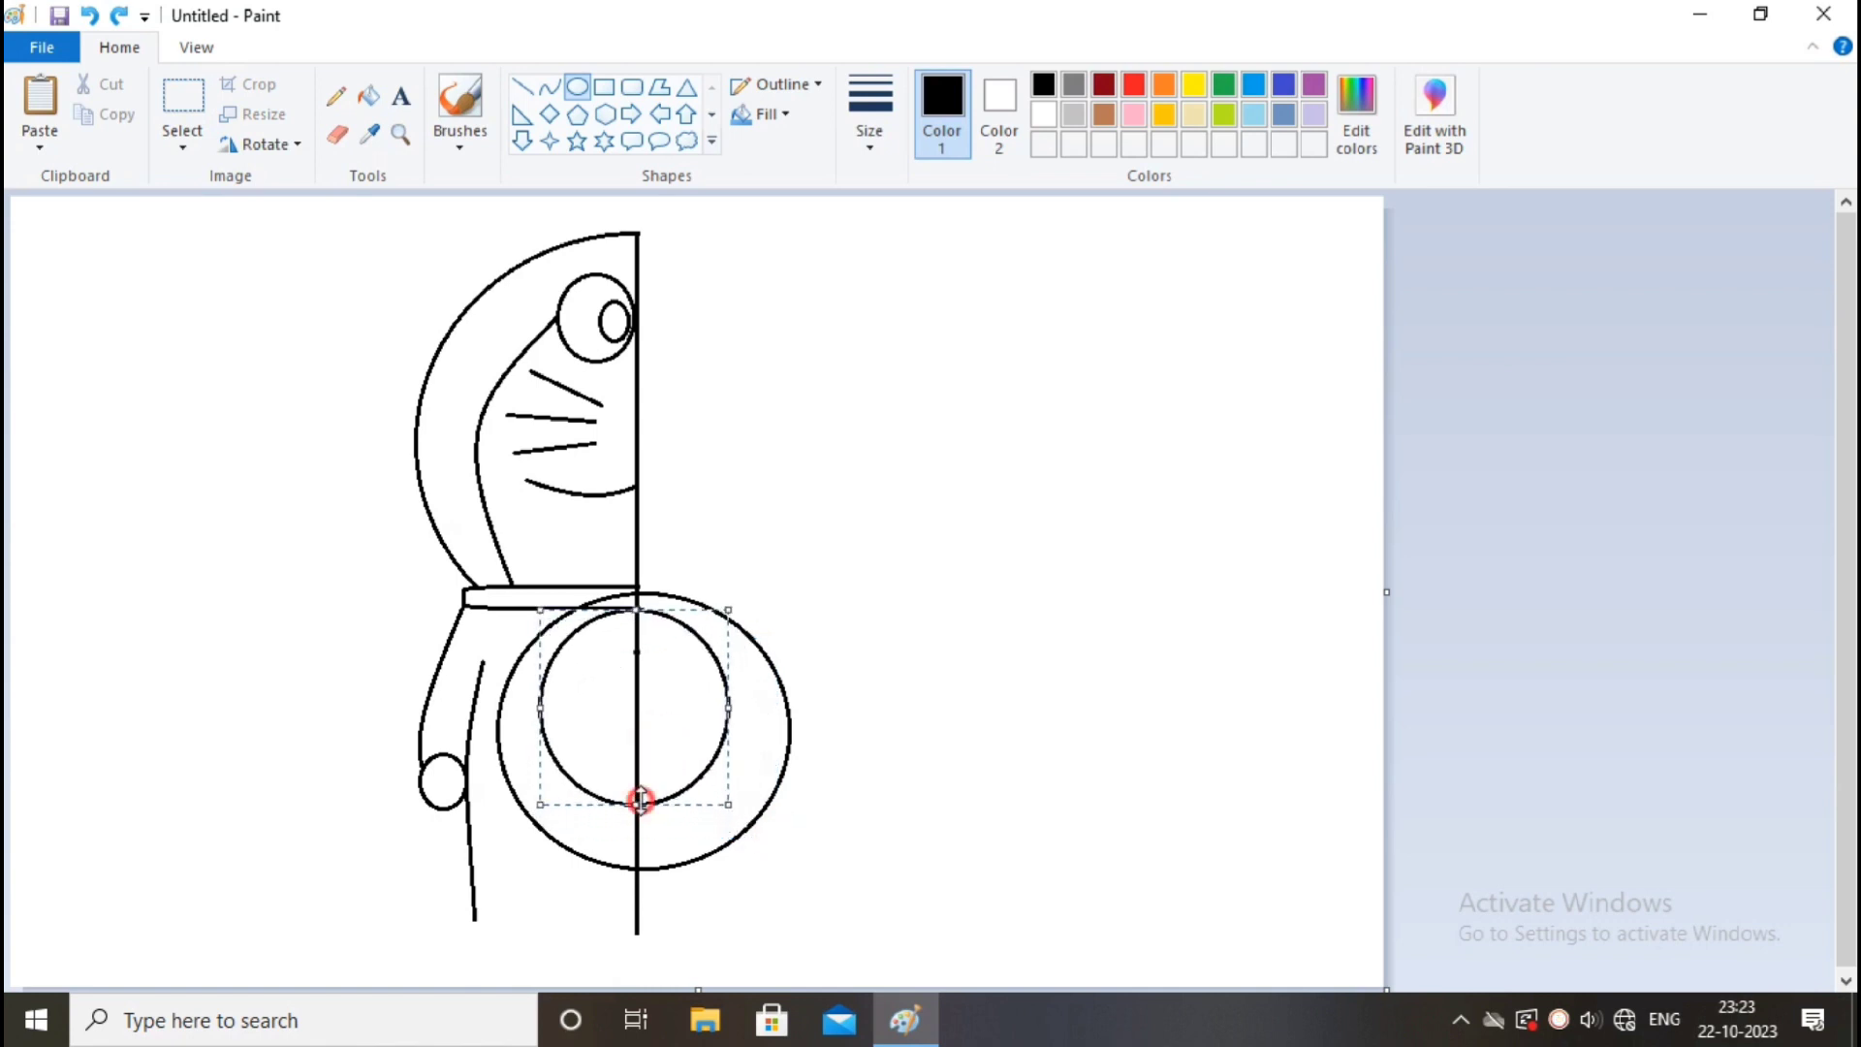
left_click_drag(633, 806, 649, 844)
left_click_drag(726, 729, 758, 729)
left_click_drag(540, 728, 524, 727)
left_click_drag(762, 727, 757, 730)
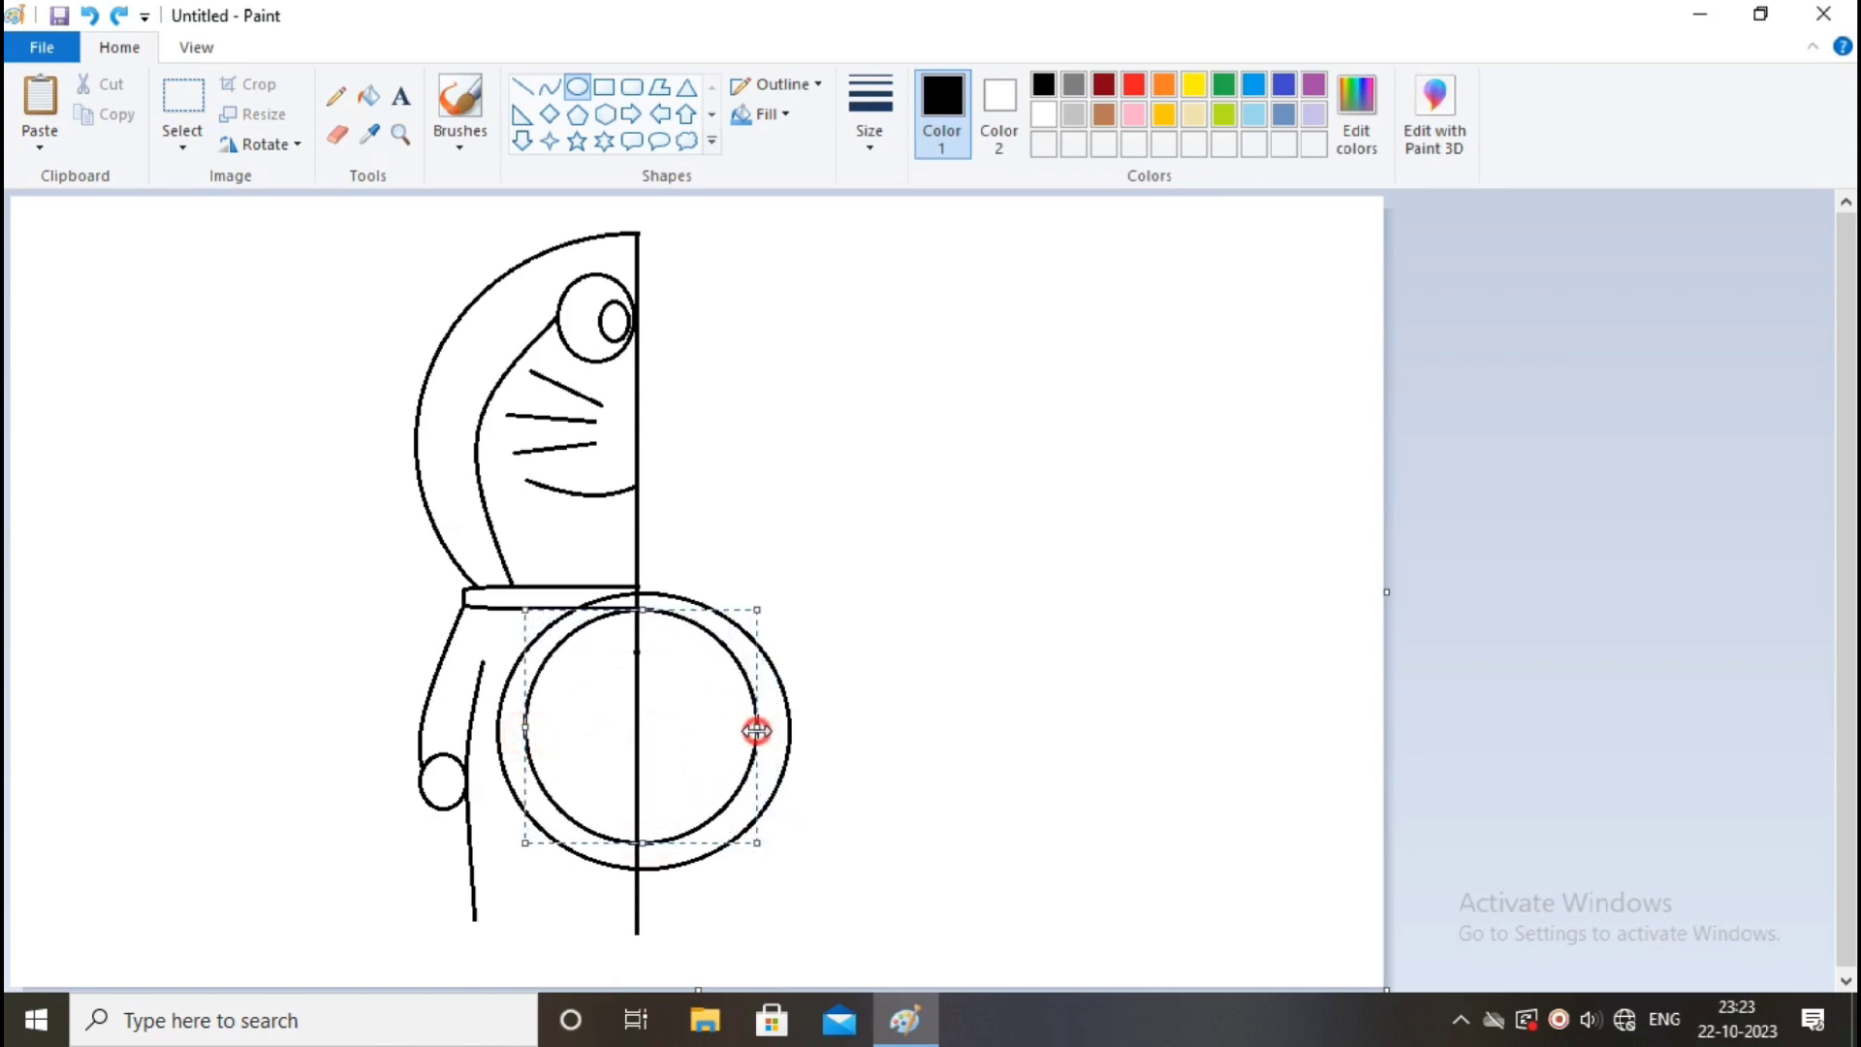
left_click_drag(645, 844, 644, 840)
left_click(298, 752)
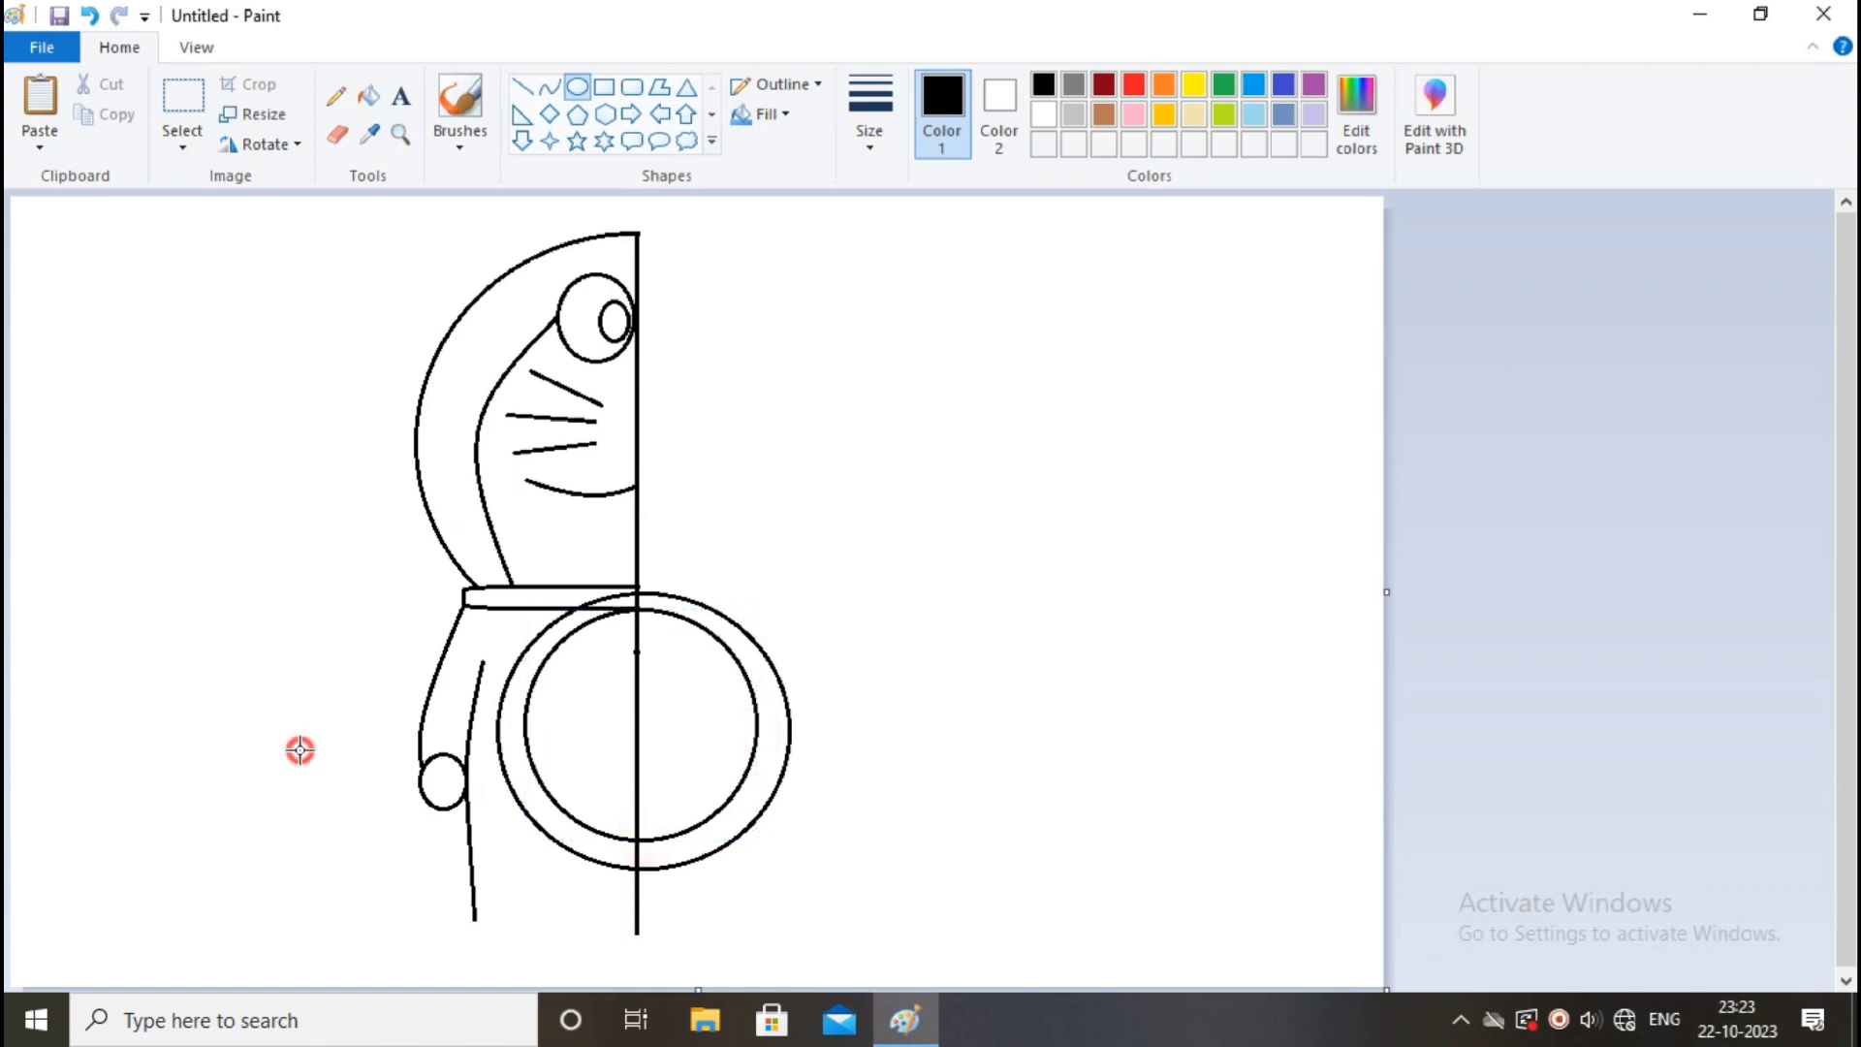
Draw a horizontal pocket line from the inner circle's left edge to the vertical line and erase the left-side arcs above it and inside the collar
left_click(524, 86)
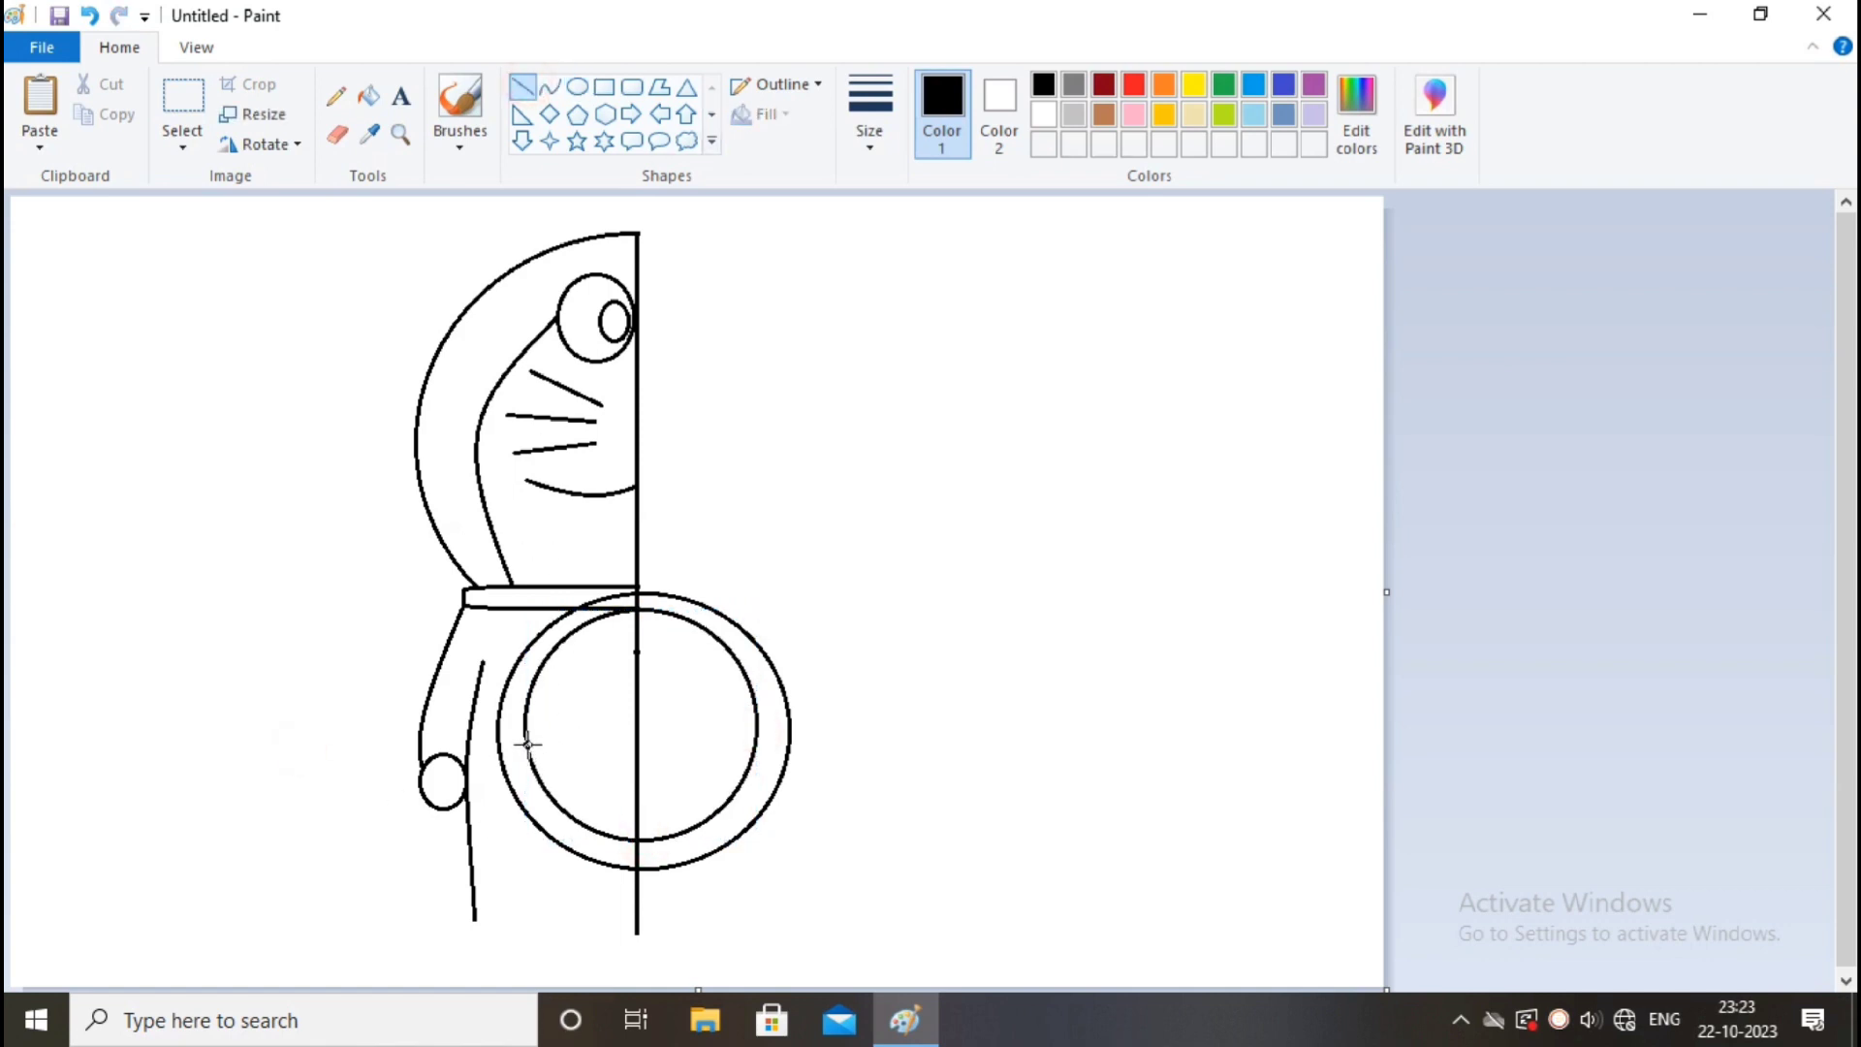
left_click_drag(527, 744, 636, 744)
left_click(194, 109)
left_click(337, 135)
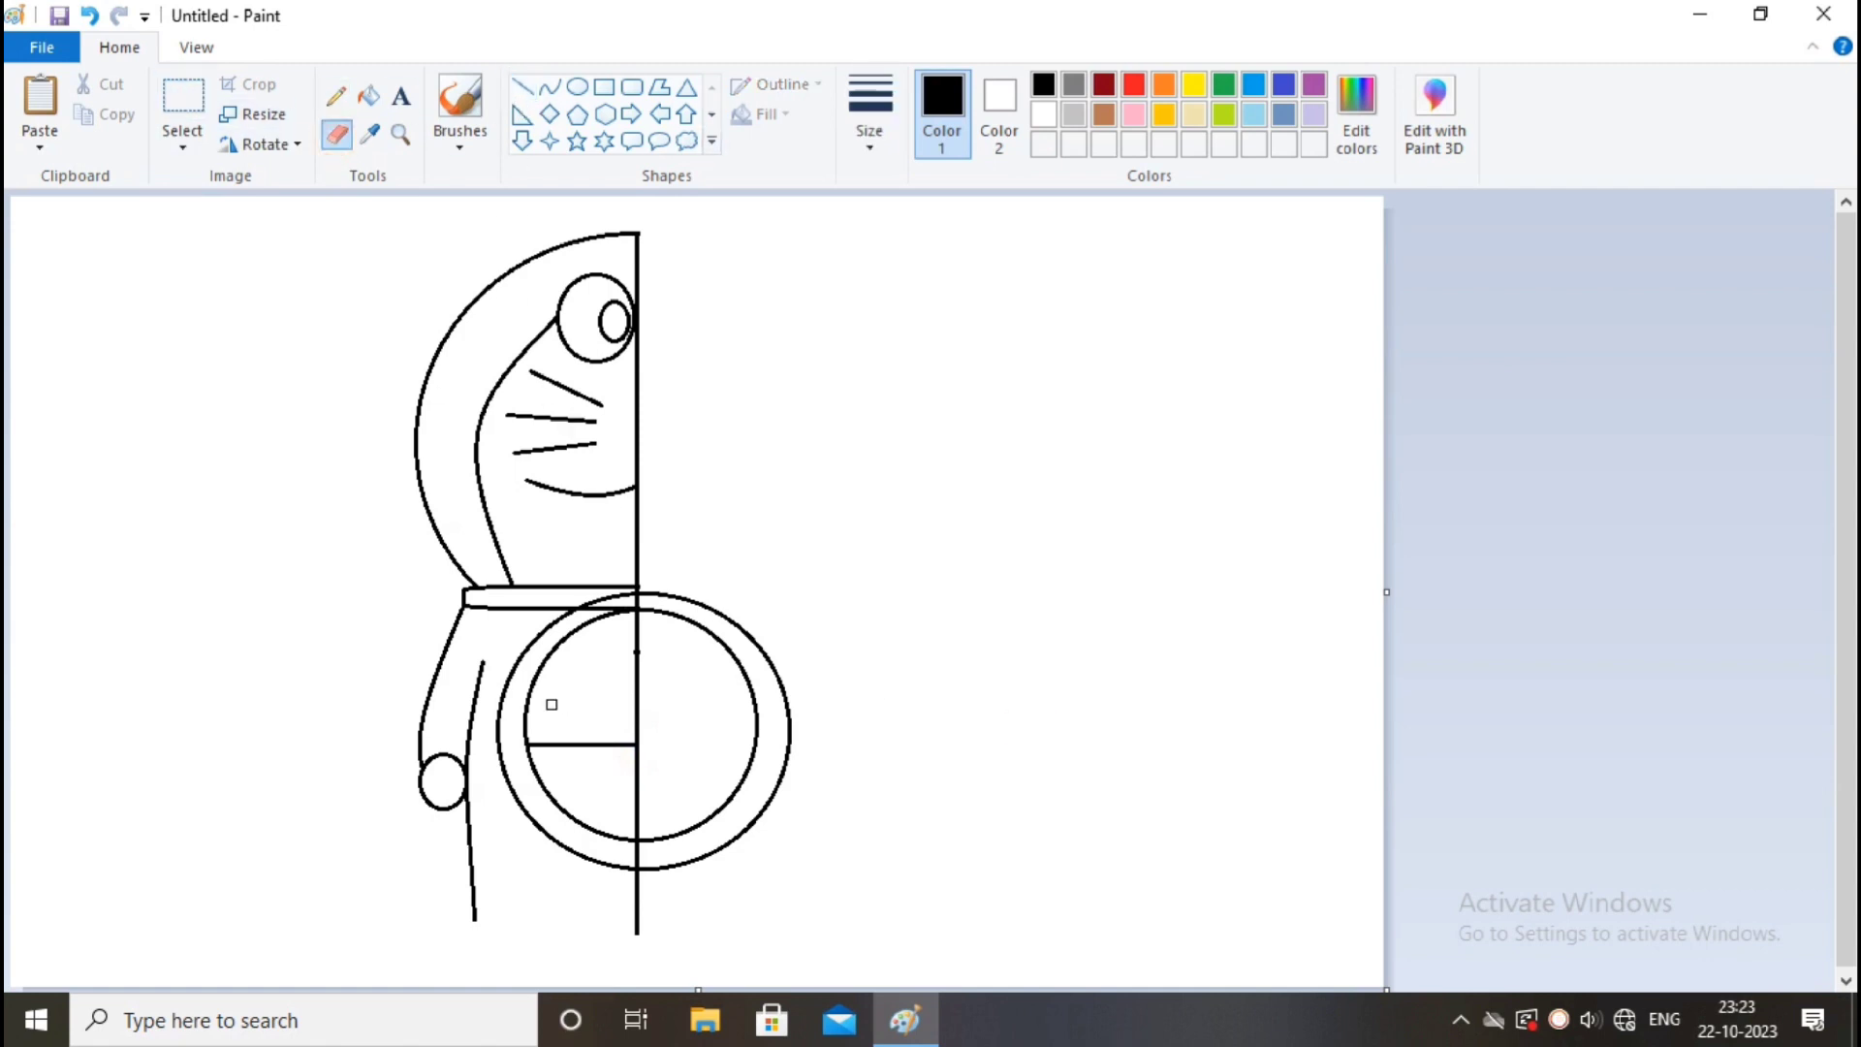
mouse_move(528, 737)
left_mouse_down()
mouse_move(553, 643)
mouse_move(578, 627)
left_mouse_up()
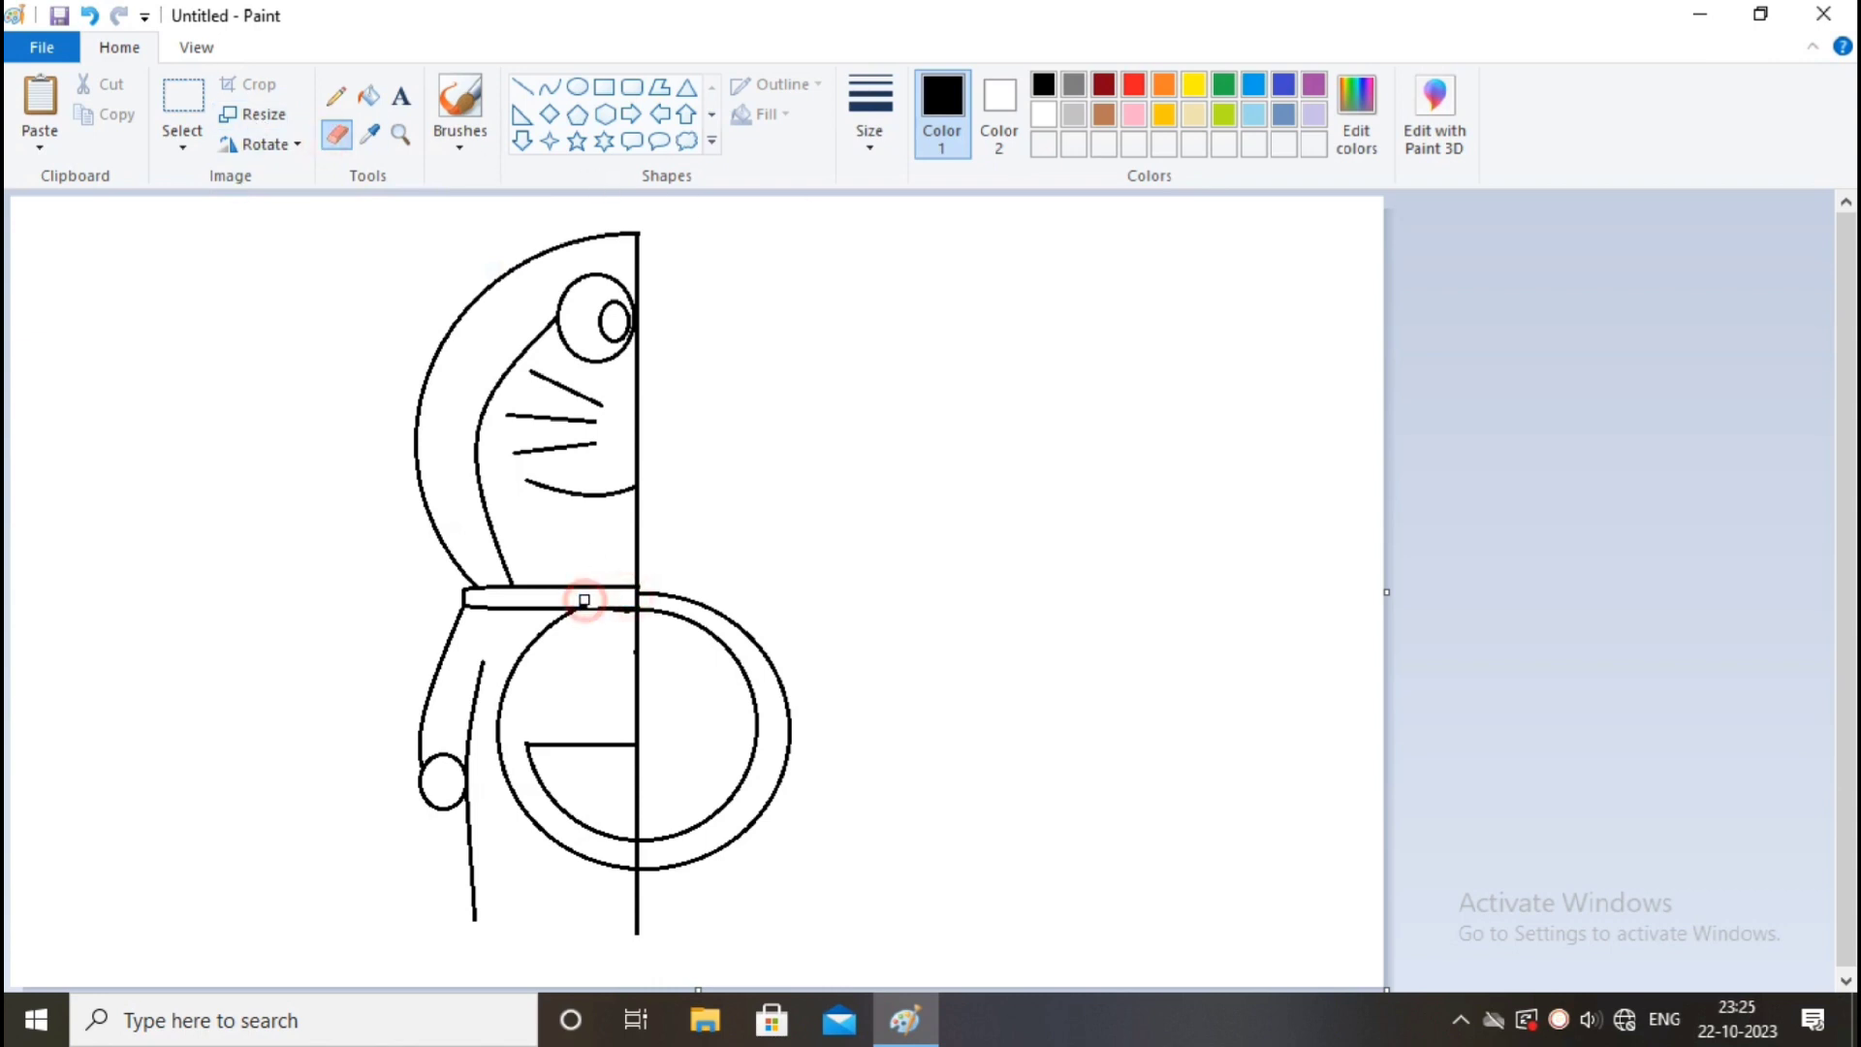
Delete the right half of the belly and pocket circles and erase the stubs protruding past the vertical line
left_click(183, 102)
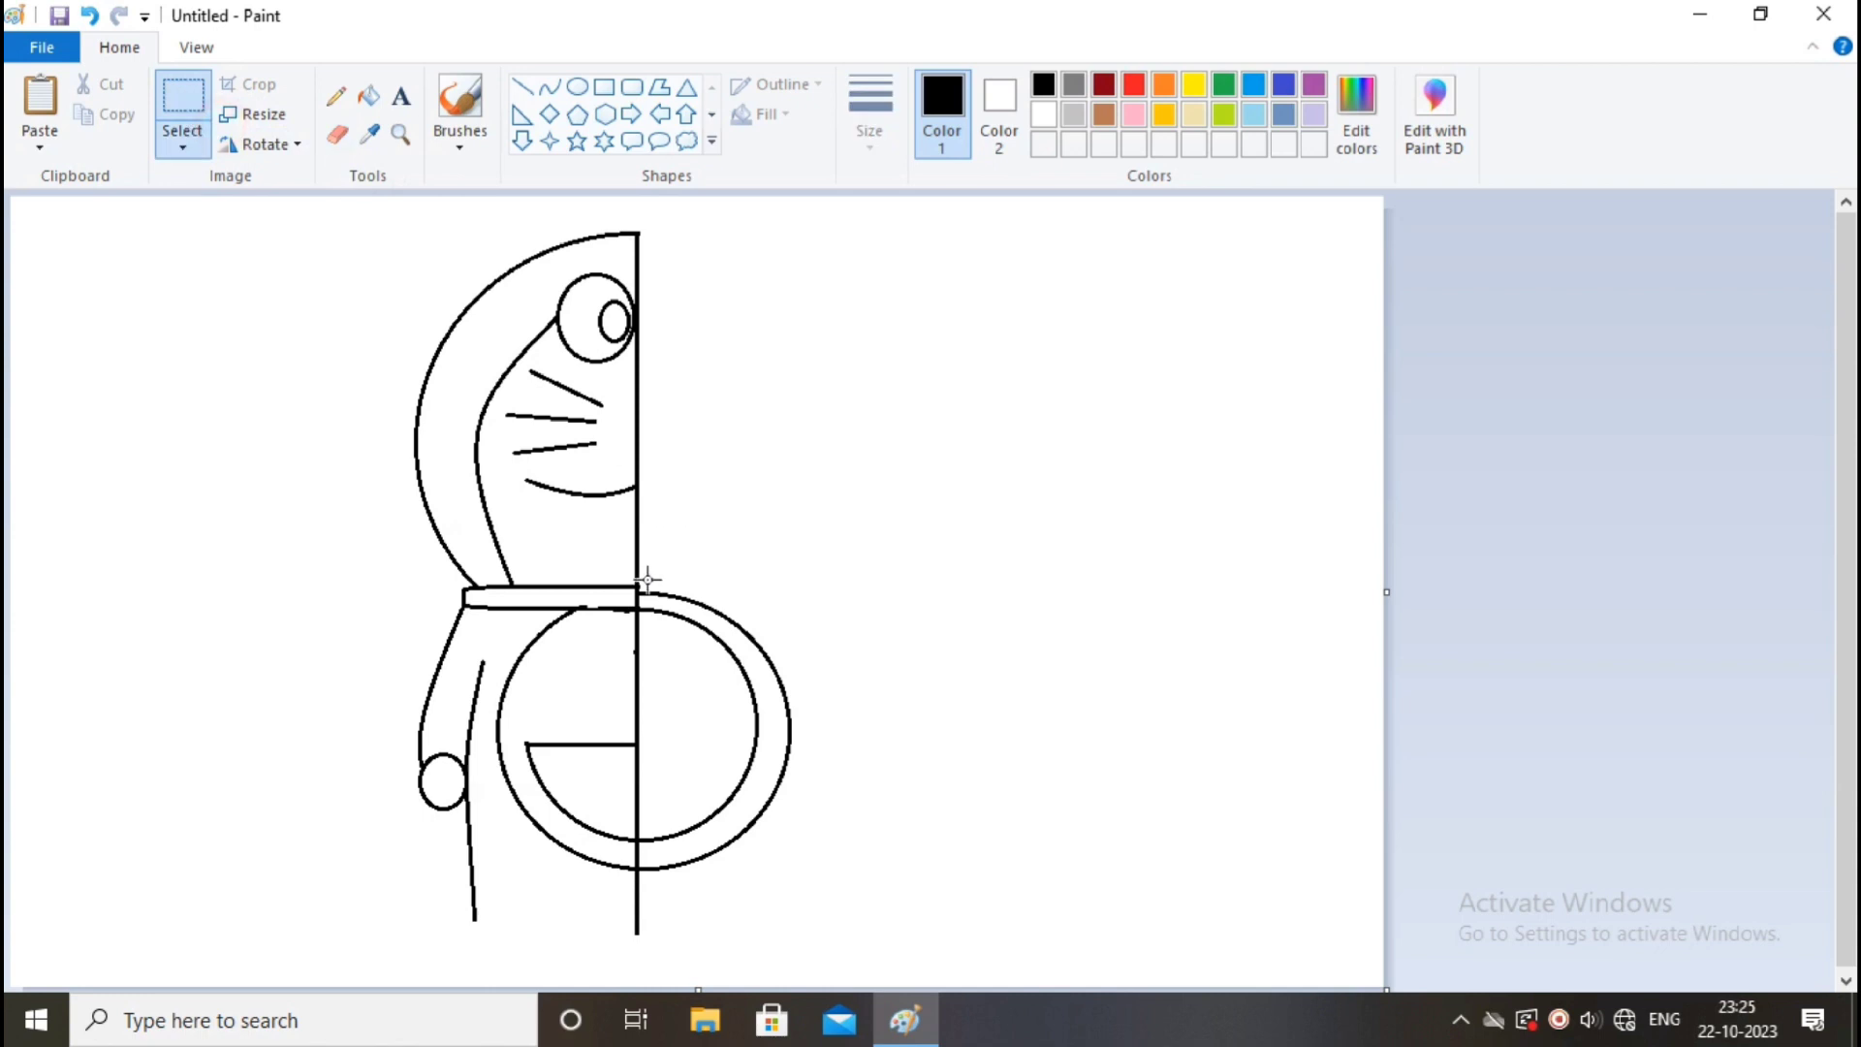
left_click_drag(697, 685, 837, 942)
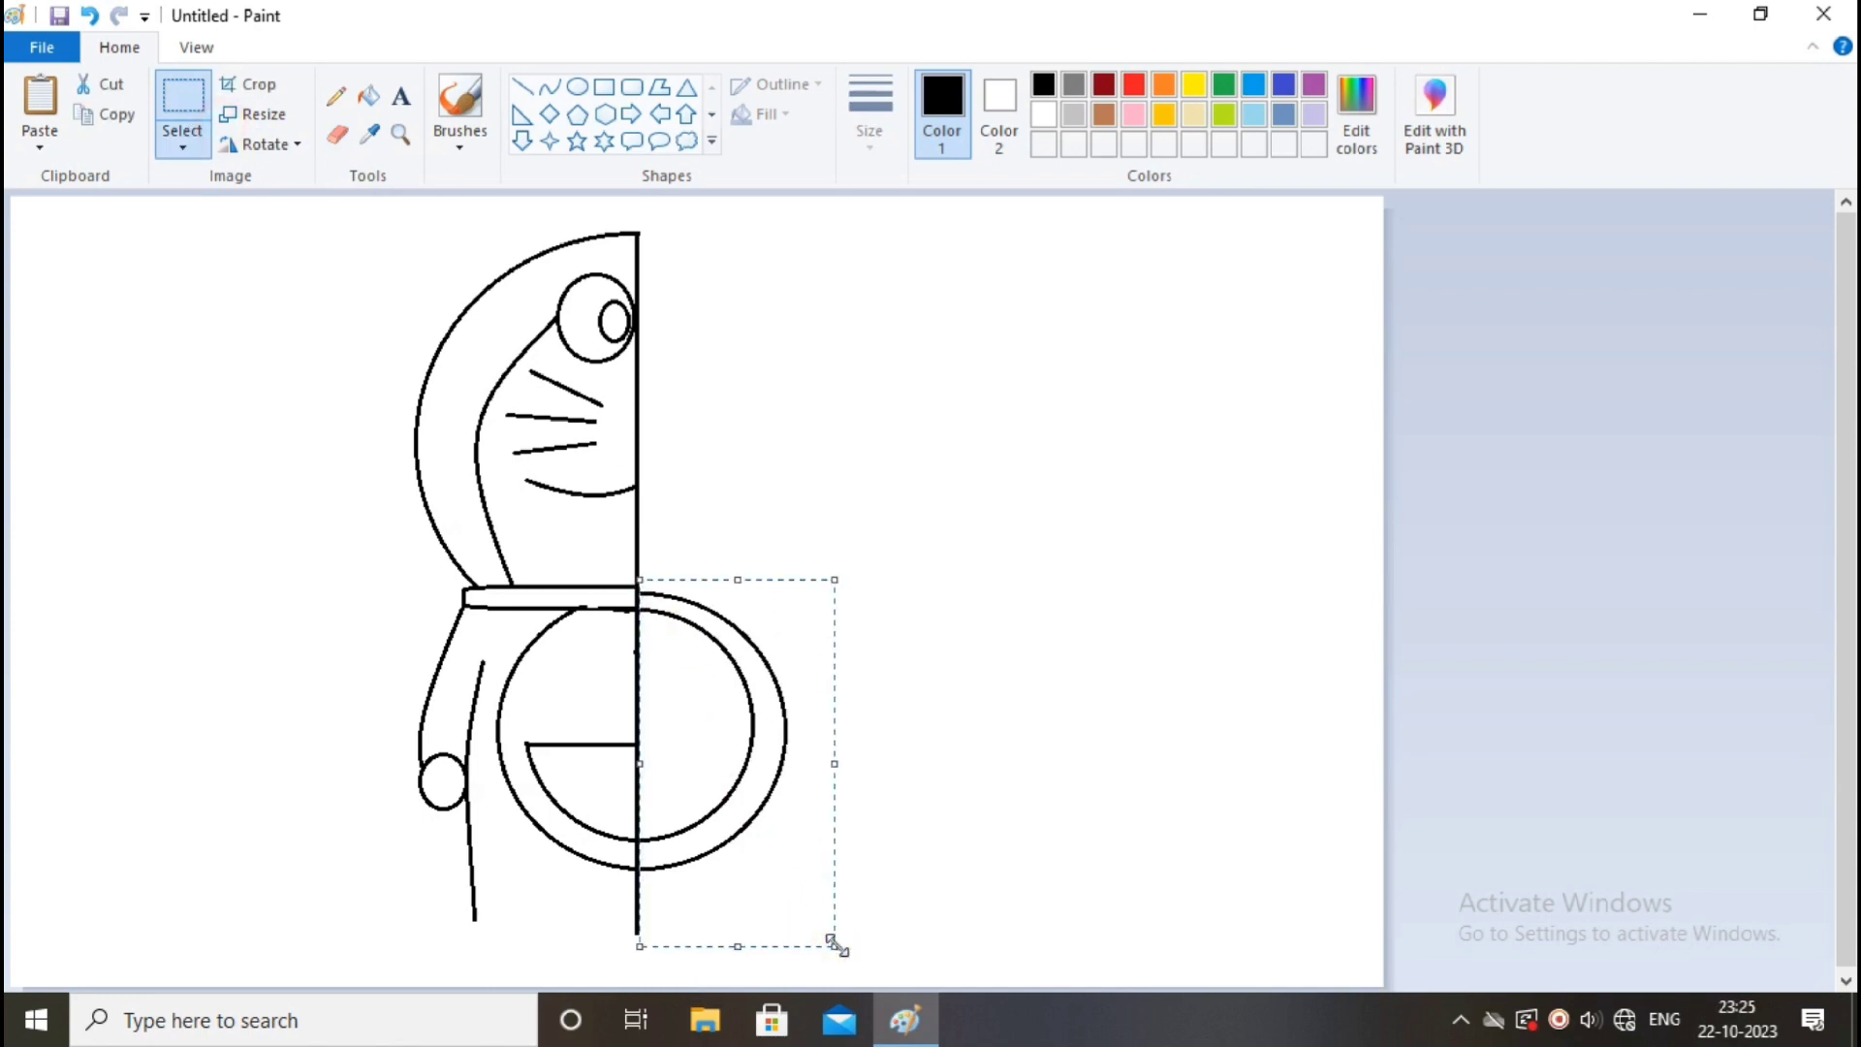
key("Delete")
left_click(337, 135)
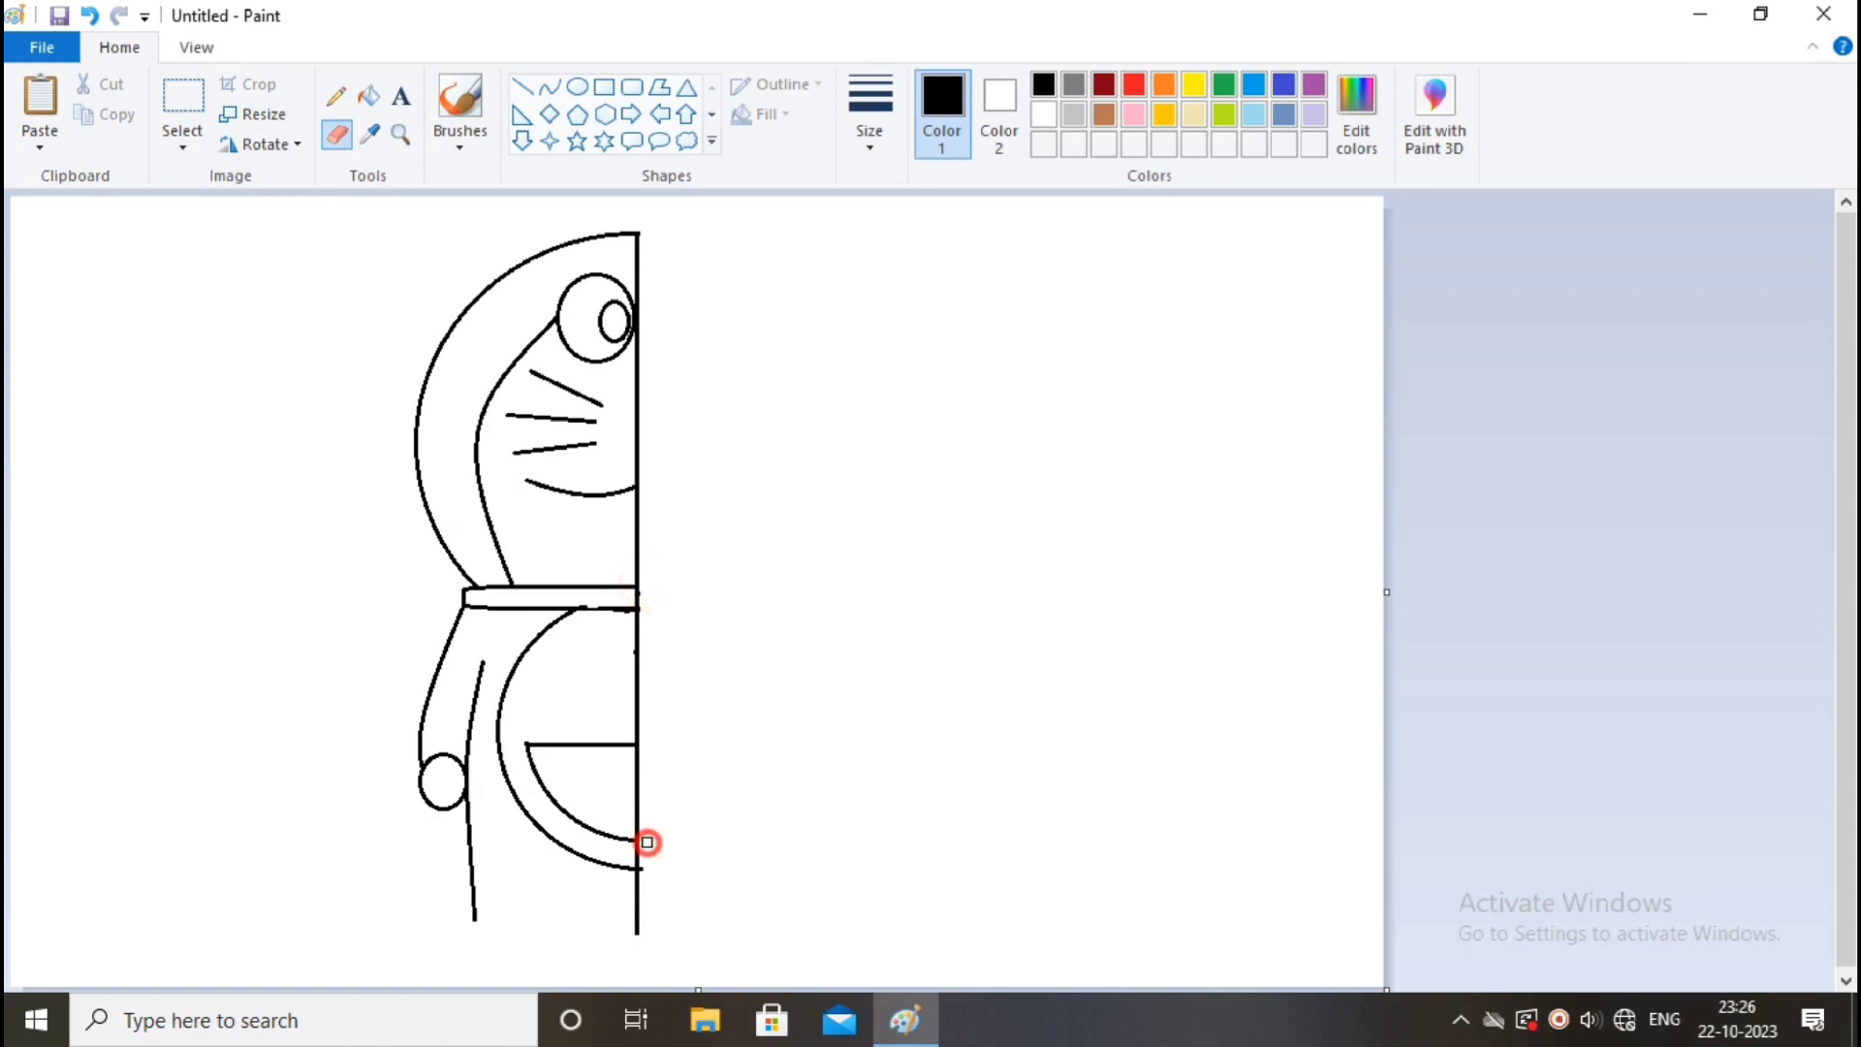
left_click_drag(648, 842, 647, 869)
Draw a shallow curve for the foot's upper edge, running from the body side line's lower end toward the centre line
left_click(550, 87)
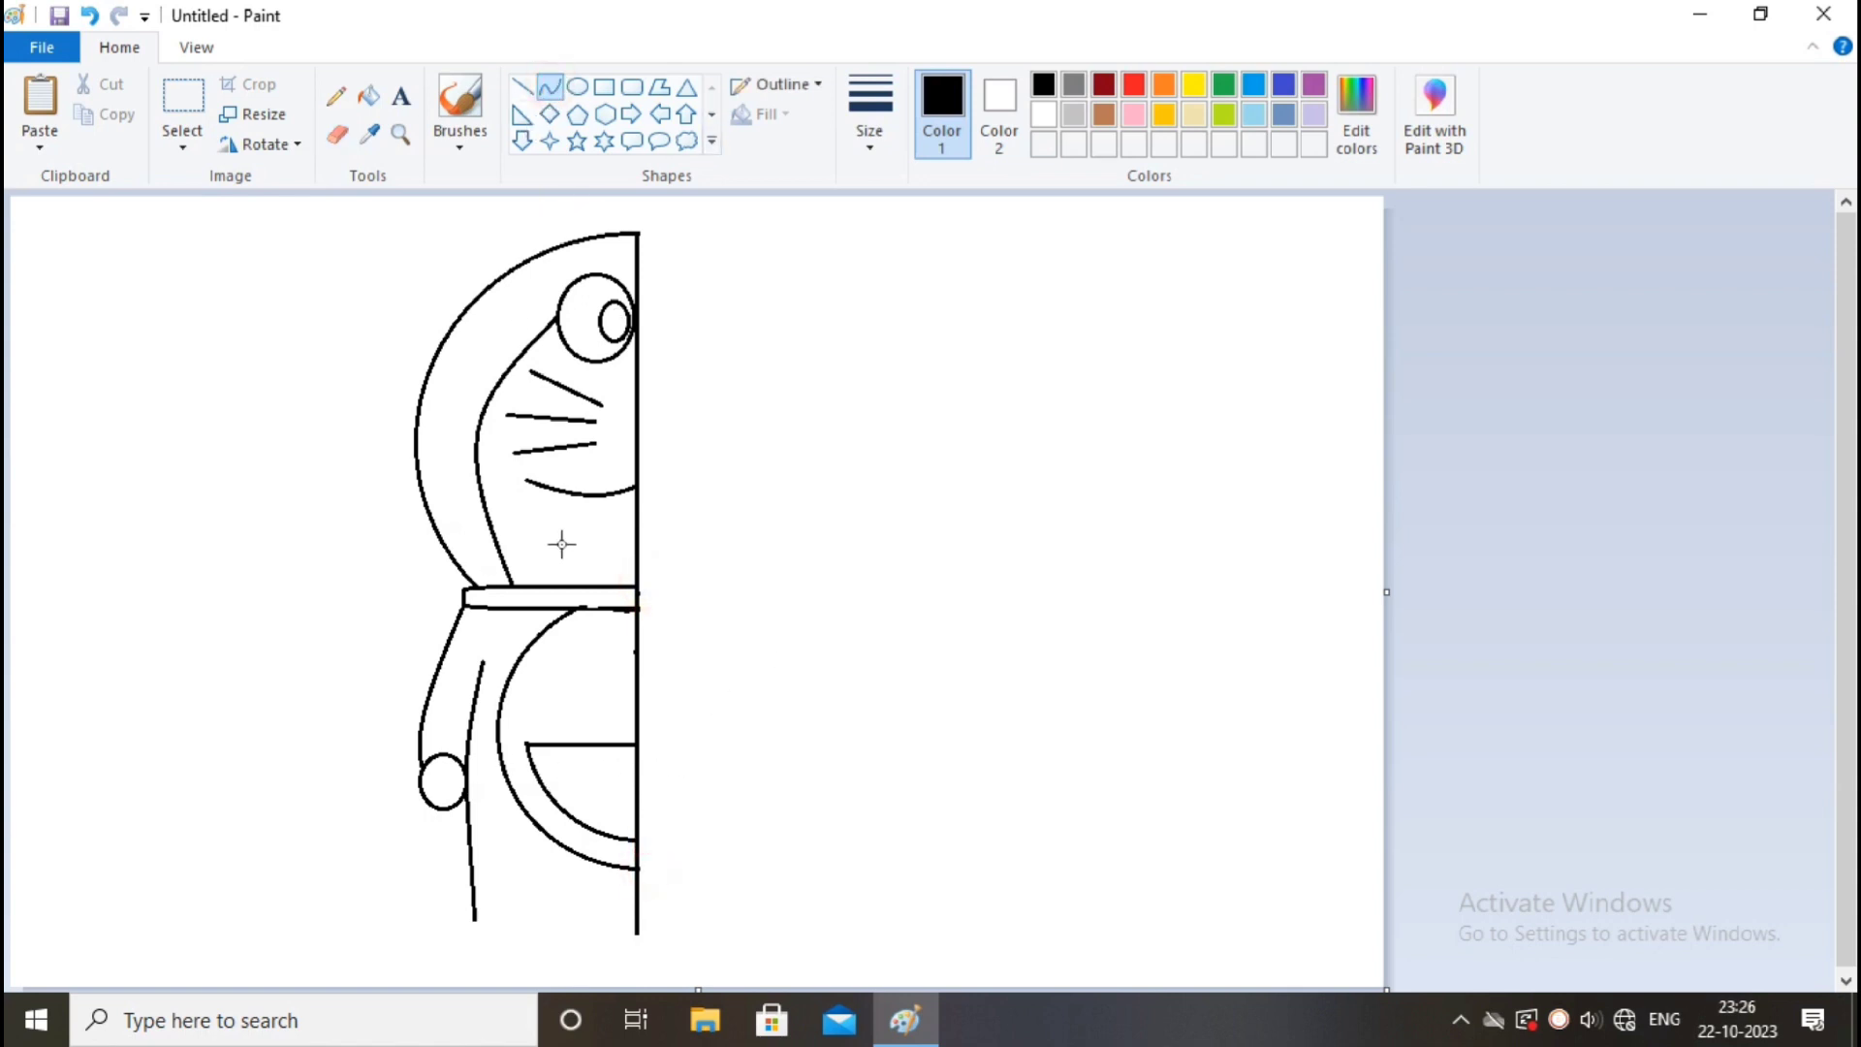
scroll(556, 532, "down", 1)
scroll(558, 537, "up", 2)
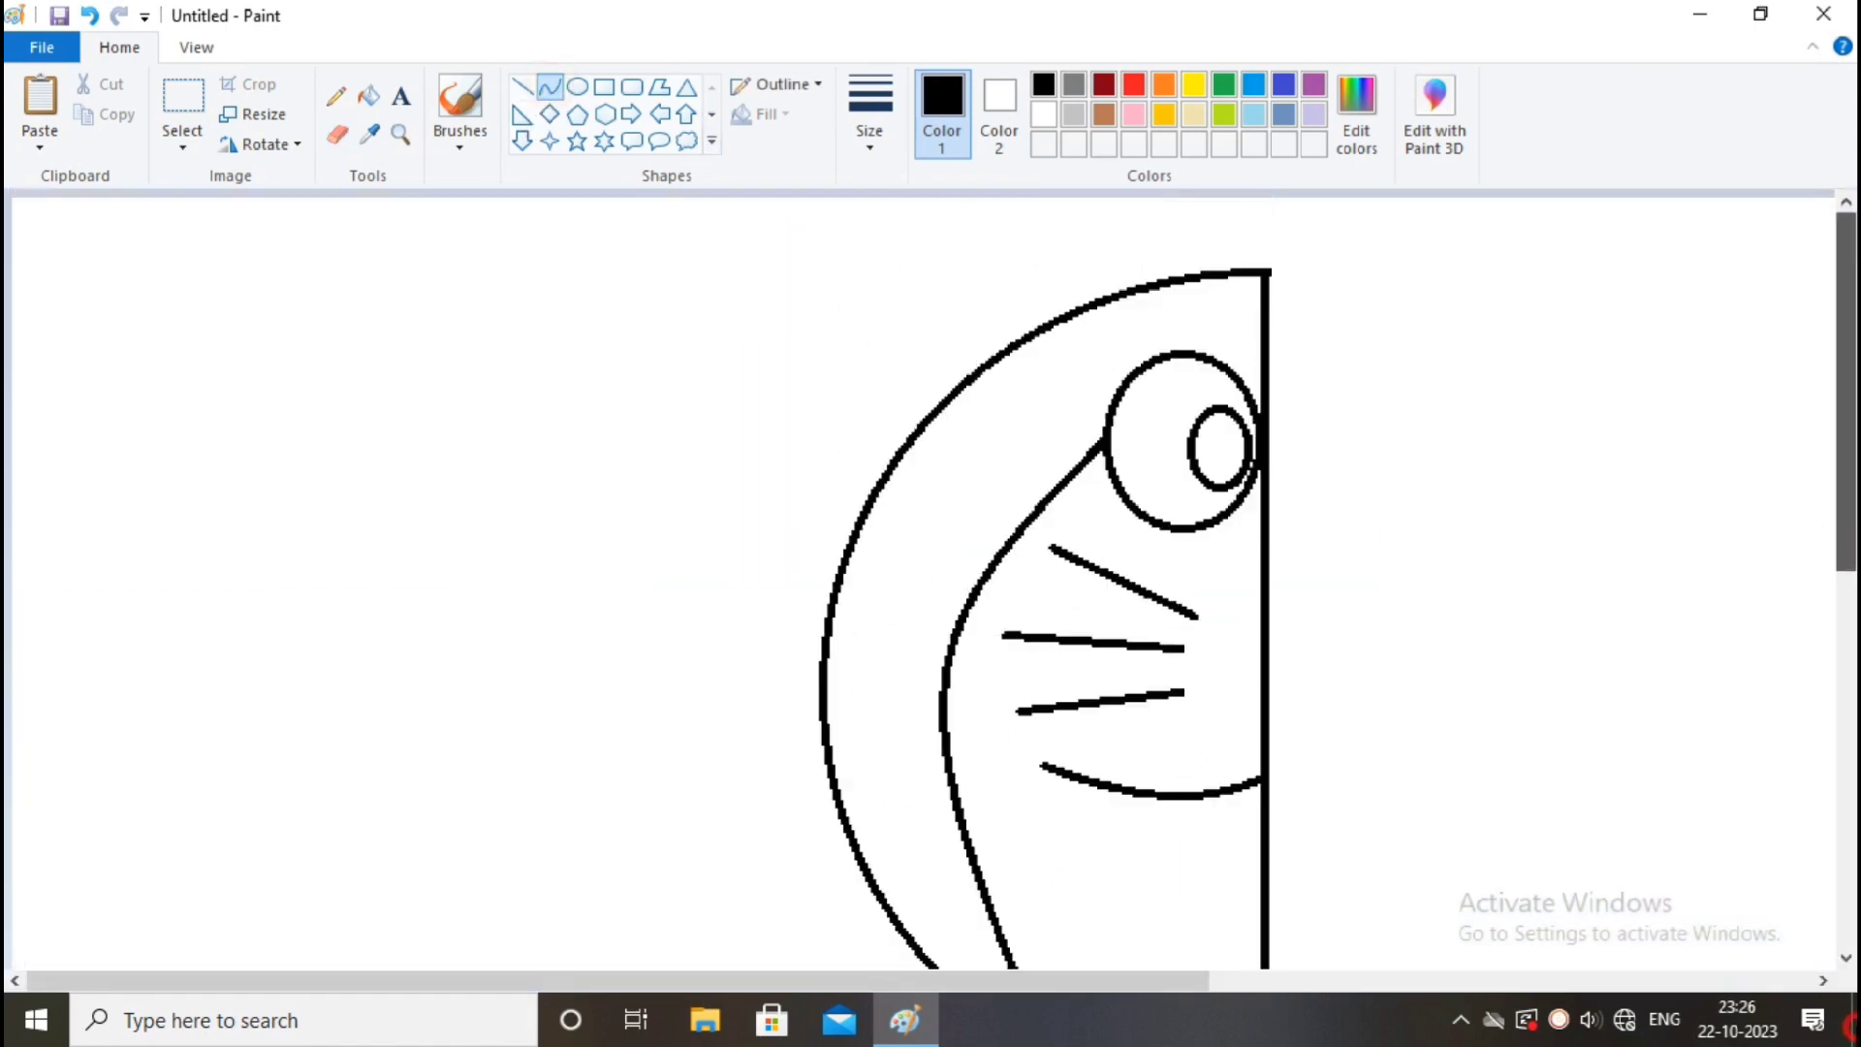
left_click(1847, 834)
mouse_move(485, 981)
left_mouse_down()
mouse_move(968, 974)
mouse_move(646, 975)
left_mouse_up()
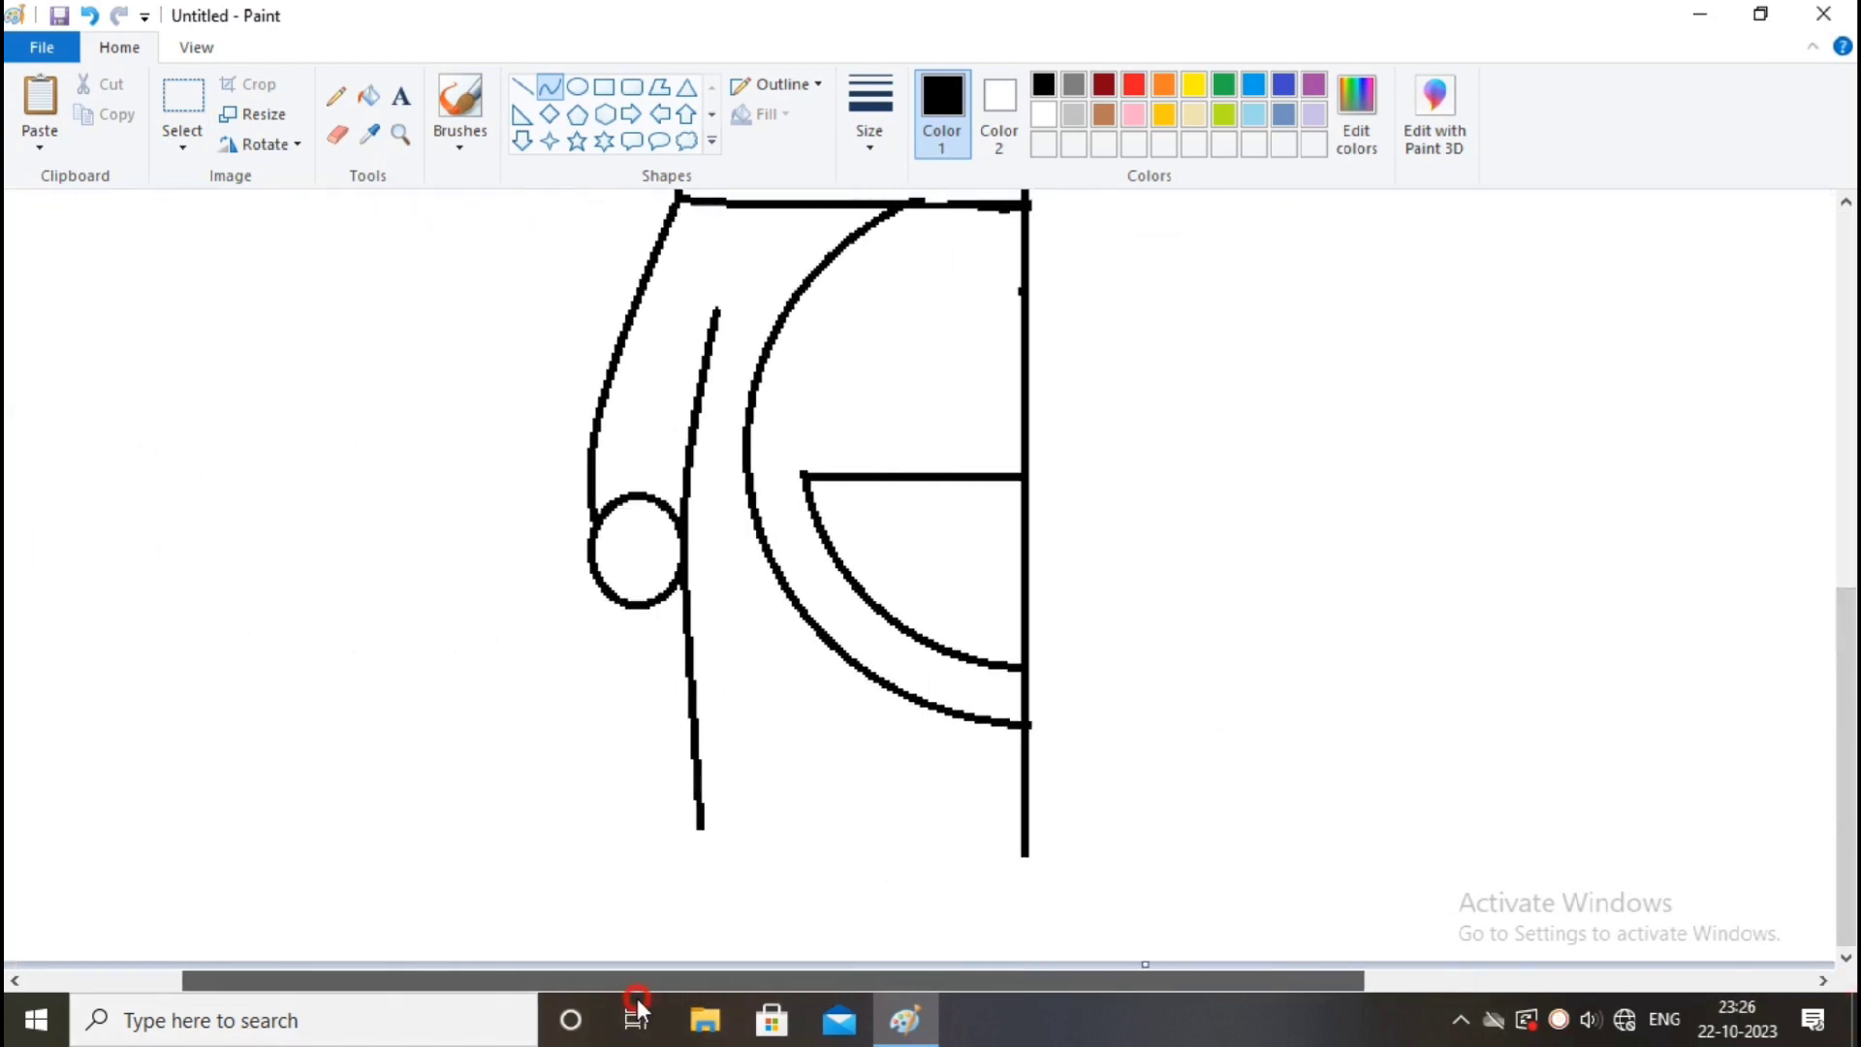
left_click_drag(701, 831, 950, 809)
key("ctrl+z")
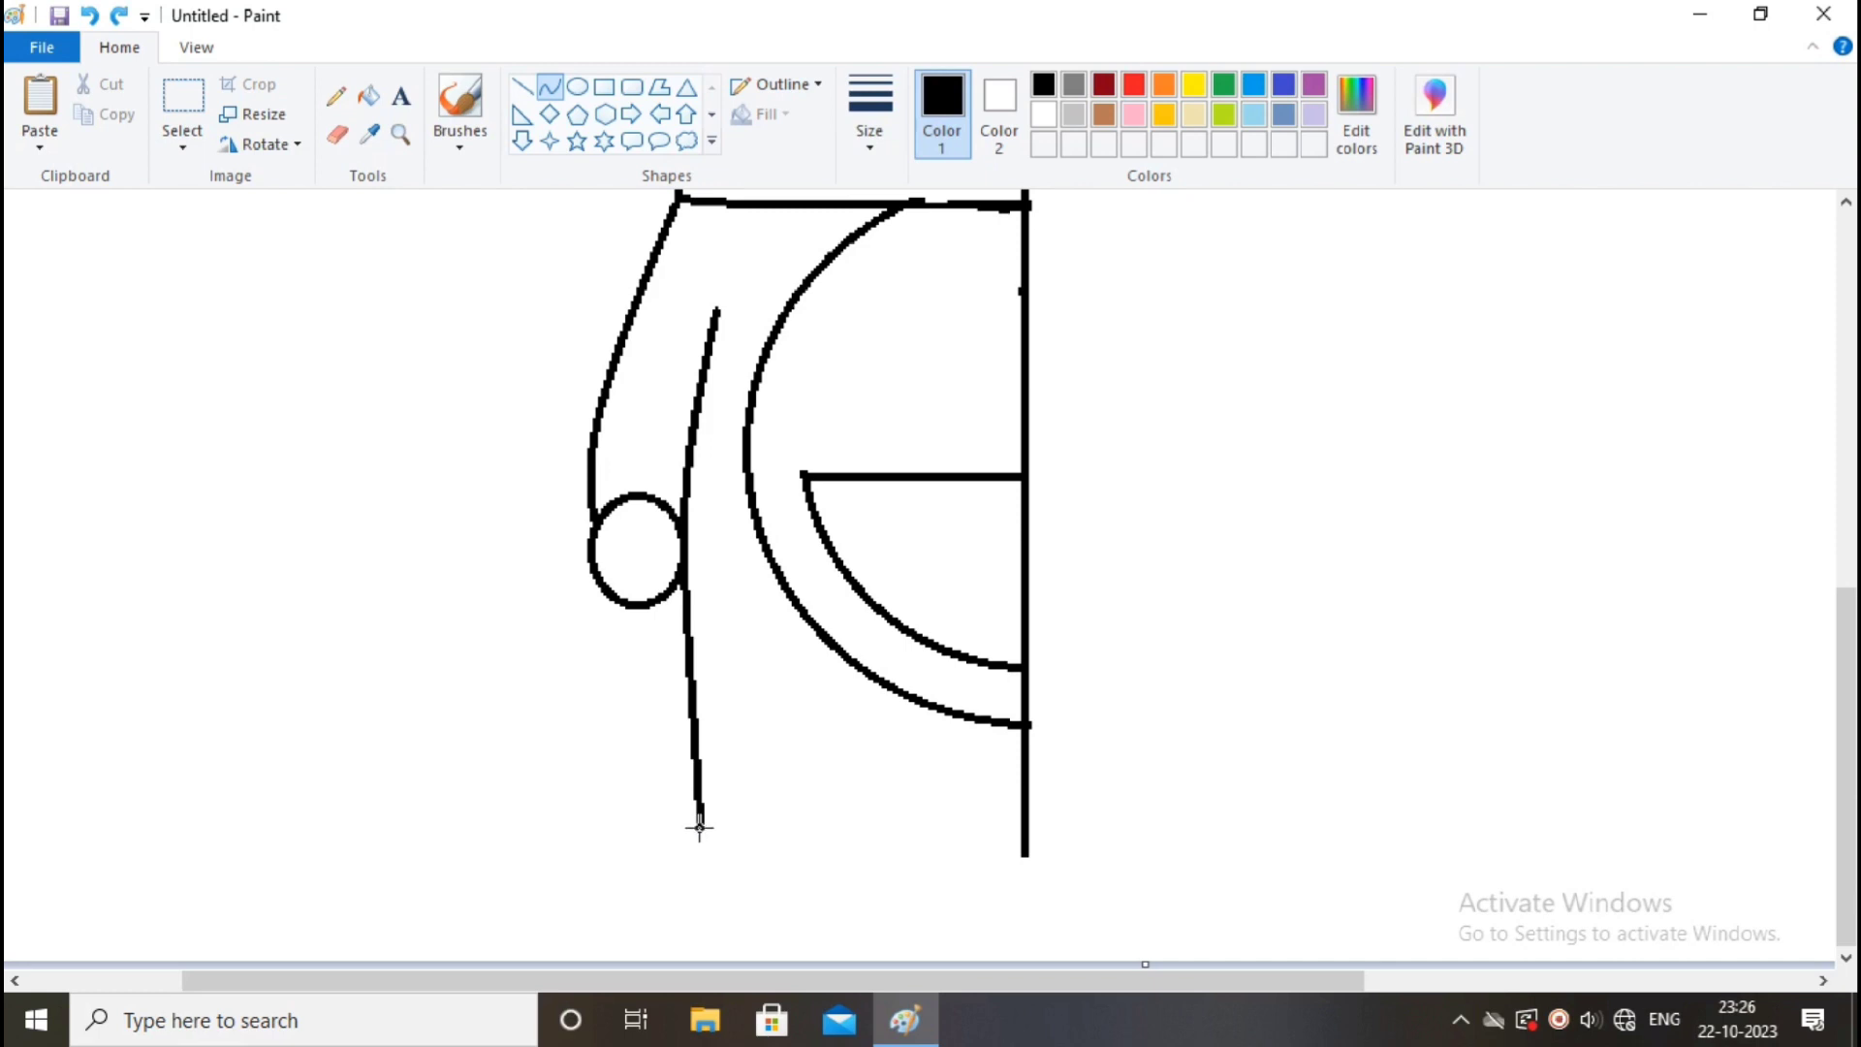
left_click_drag(700, 830, 937, 820)
left_click_drag(820, 832, 817, 835)
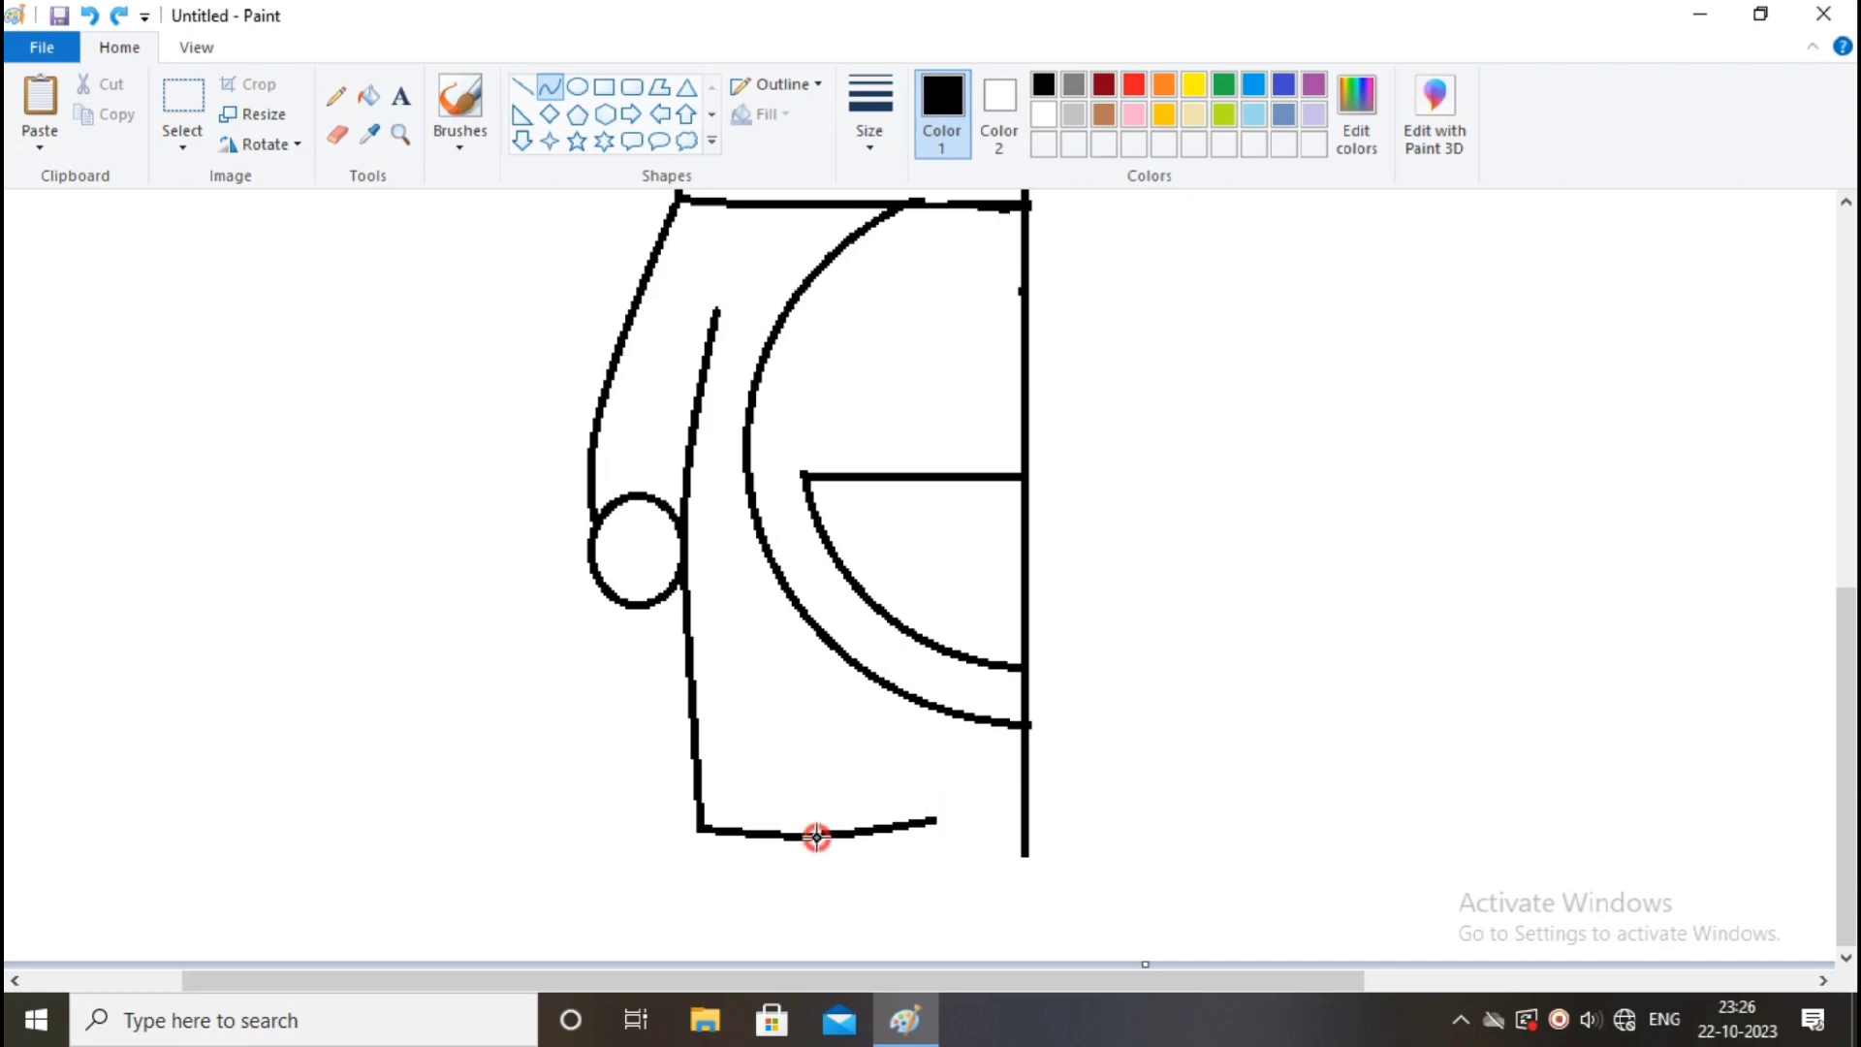
left_click(817, 839)
left_click(576, 860)
Draw a second, slightly deeper curve just below the first as the foot's sole
left_click_drag(707, 873, 935, 863)
left_click_drag(818, 876, 801, 890)
left_click(796, 891)
left_click(602, 861)
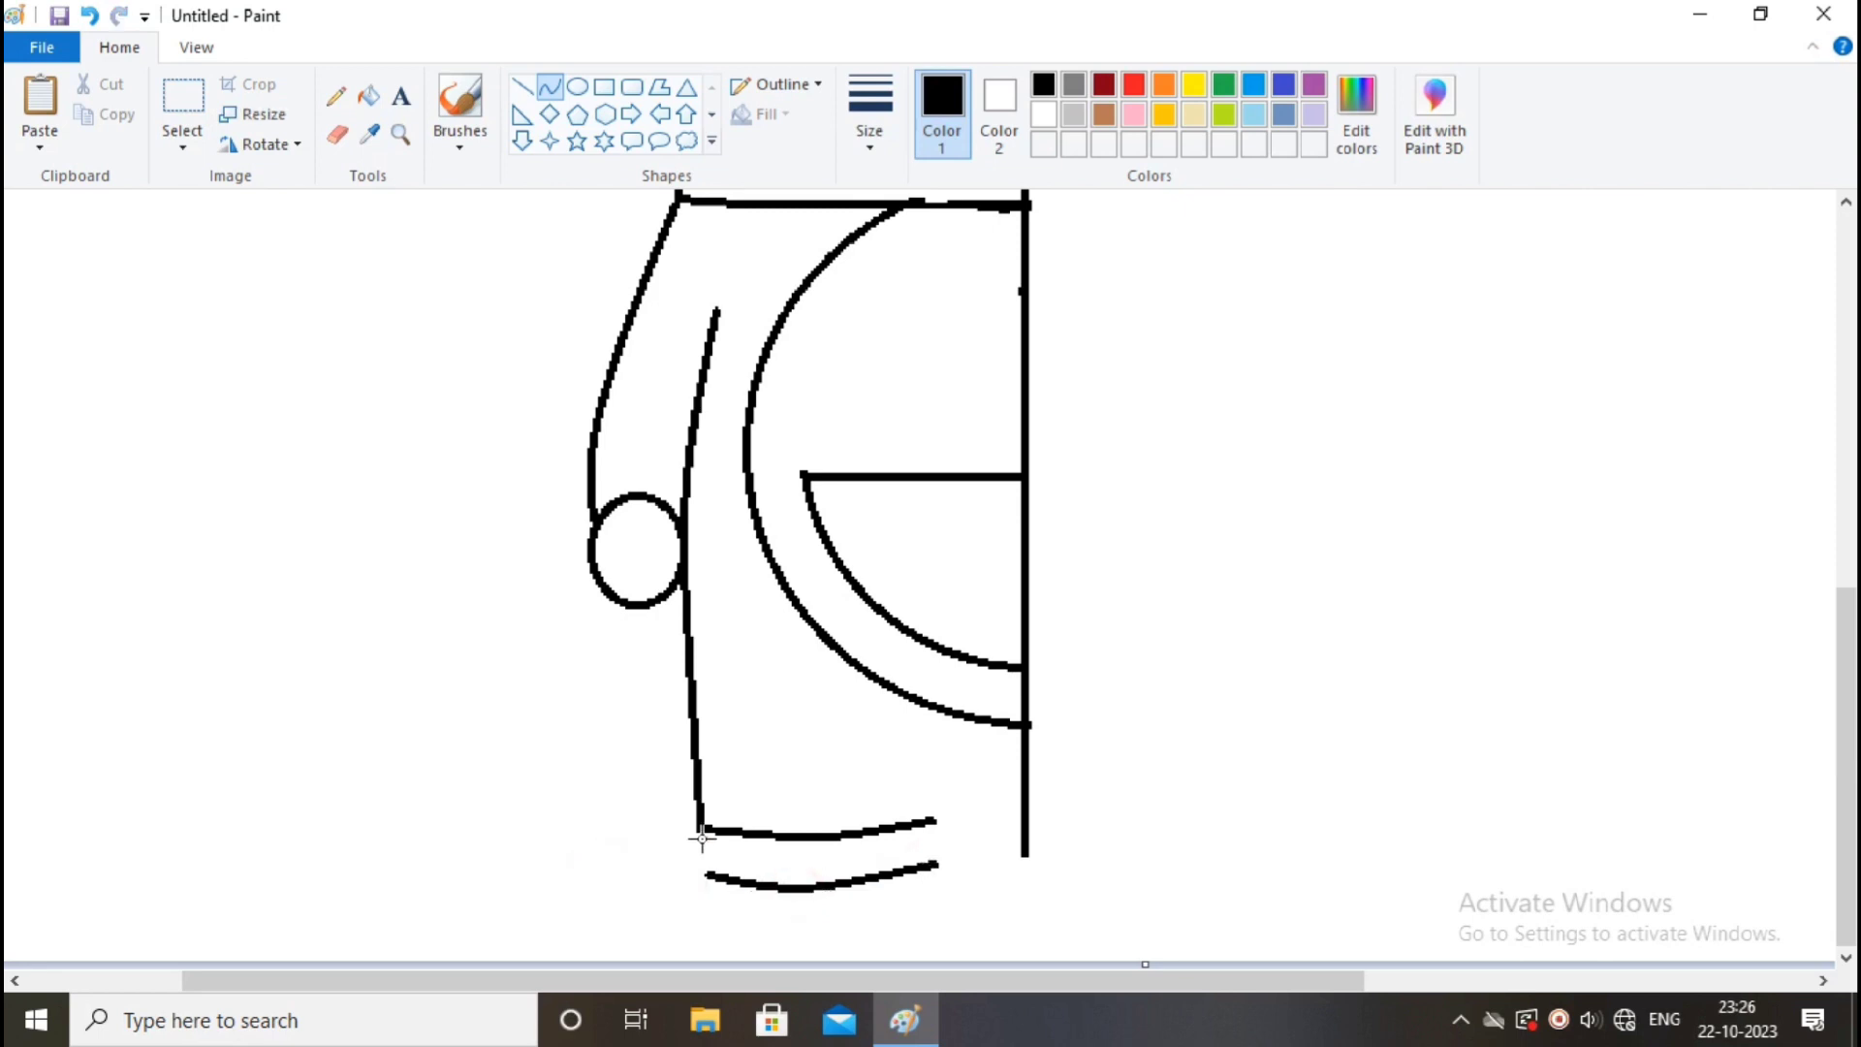
mouse_move(702, 837)
left_mouse_down()
mouse_move(710, 880)
mouse_move(682, 873)
mouse_move(666, 832)
mouse_move(719, 856)
mouse_move(698, 857)
mouse_move(701, 879)
left_mouse_up()
key("ctrl+z")
left_click_drag(698, 858, 623, 850)
key("ctrl+z")
Draw a small outward-bulging curve, then resize and position it to close the outer end of the foot
mouse_move(624, 744)
left_mouse_down()
mouse_move(623, 854)
mouse_move(579, 804)
mouse_move(563, 811)
mouse_move(588, 770)
left_mouse_up()
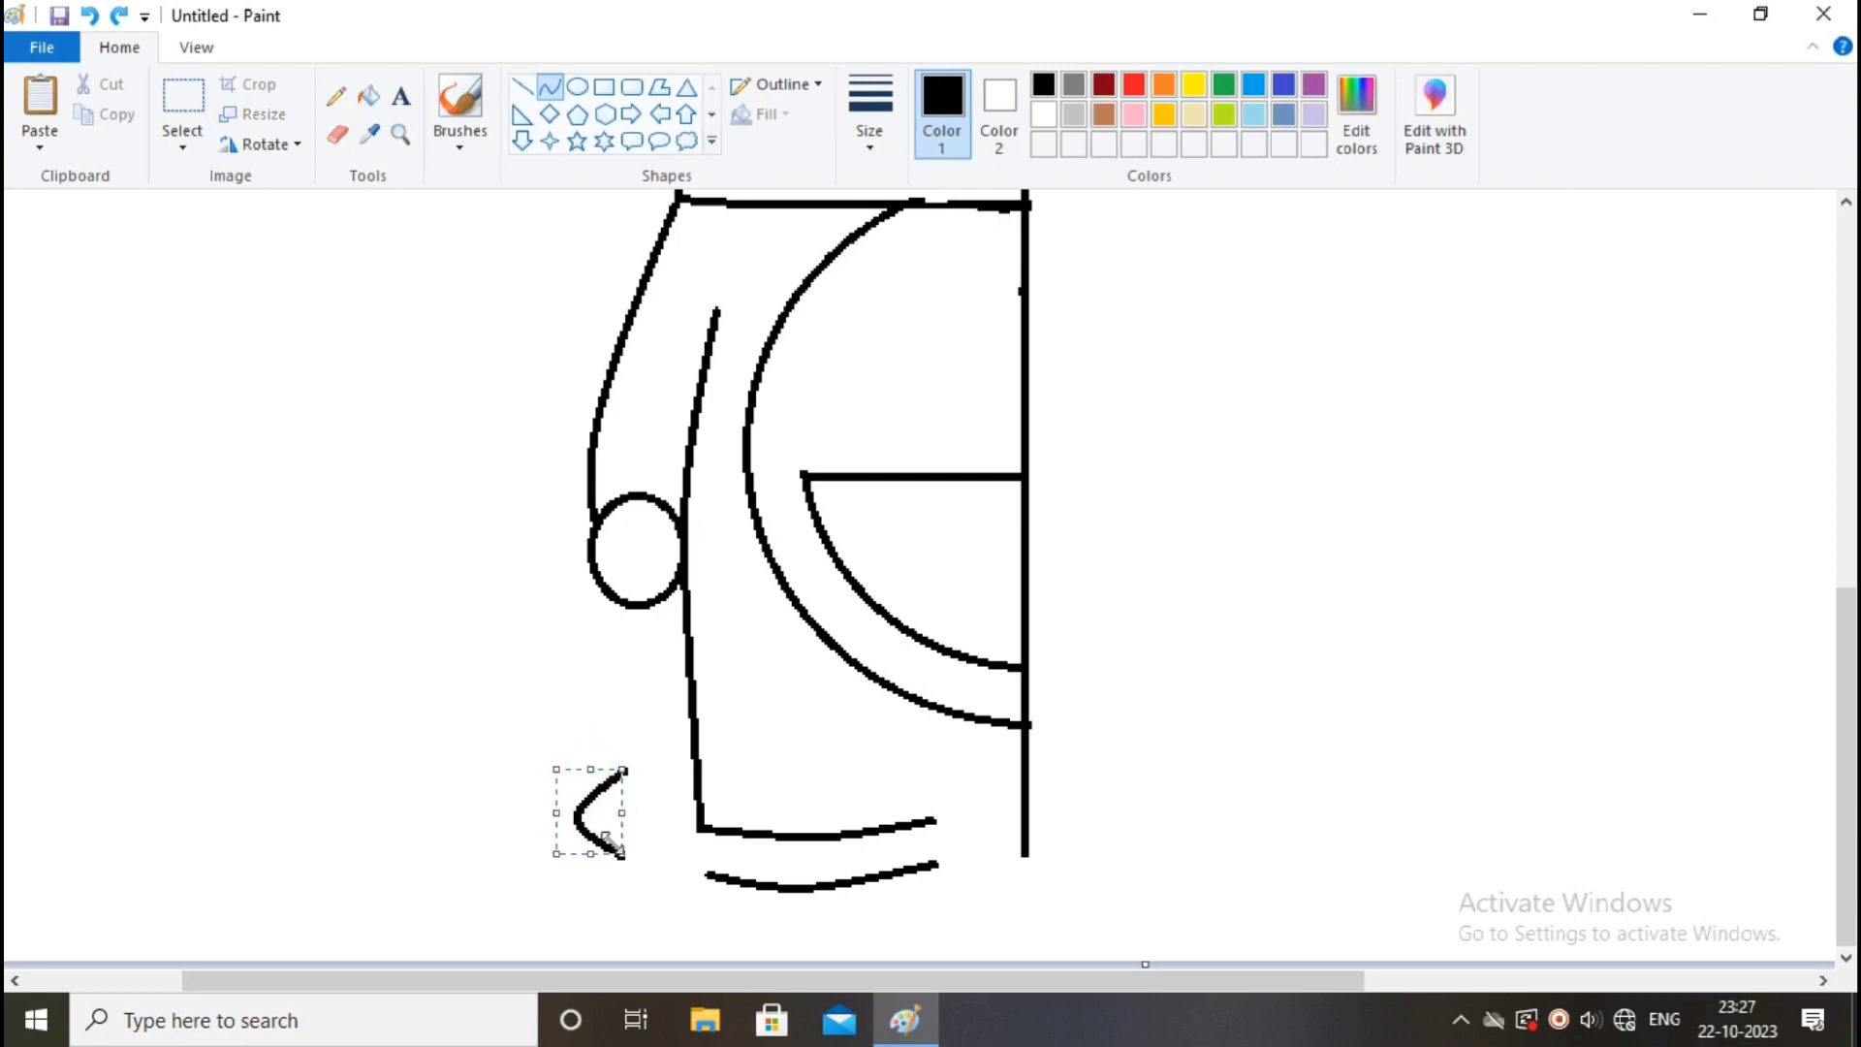
left_click_drag(590, 853, 698, 853)
key("Left")
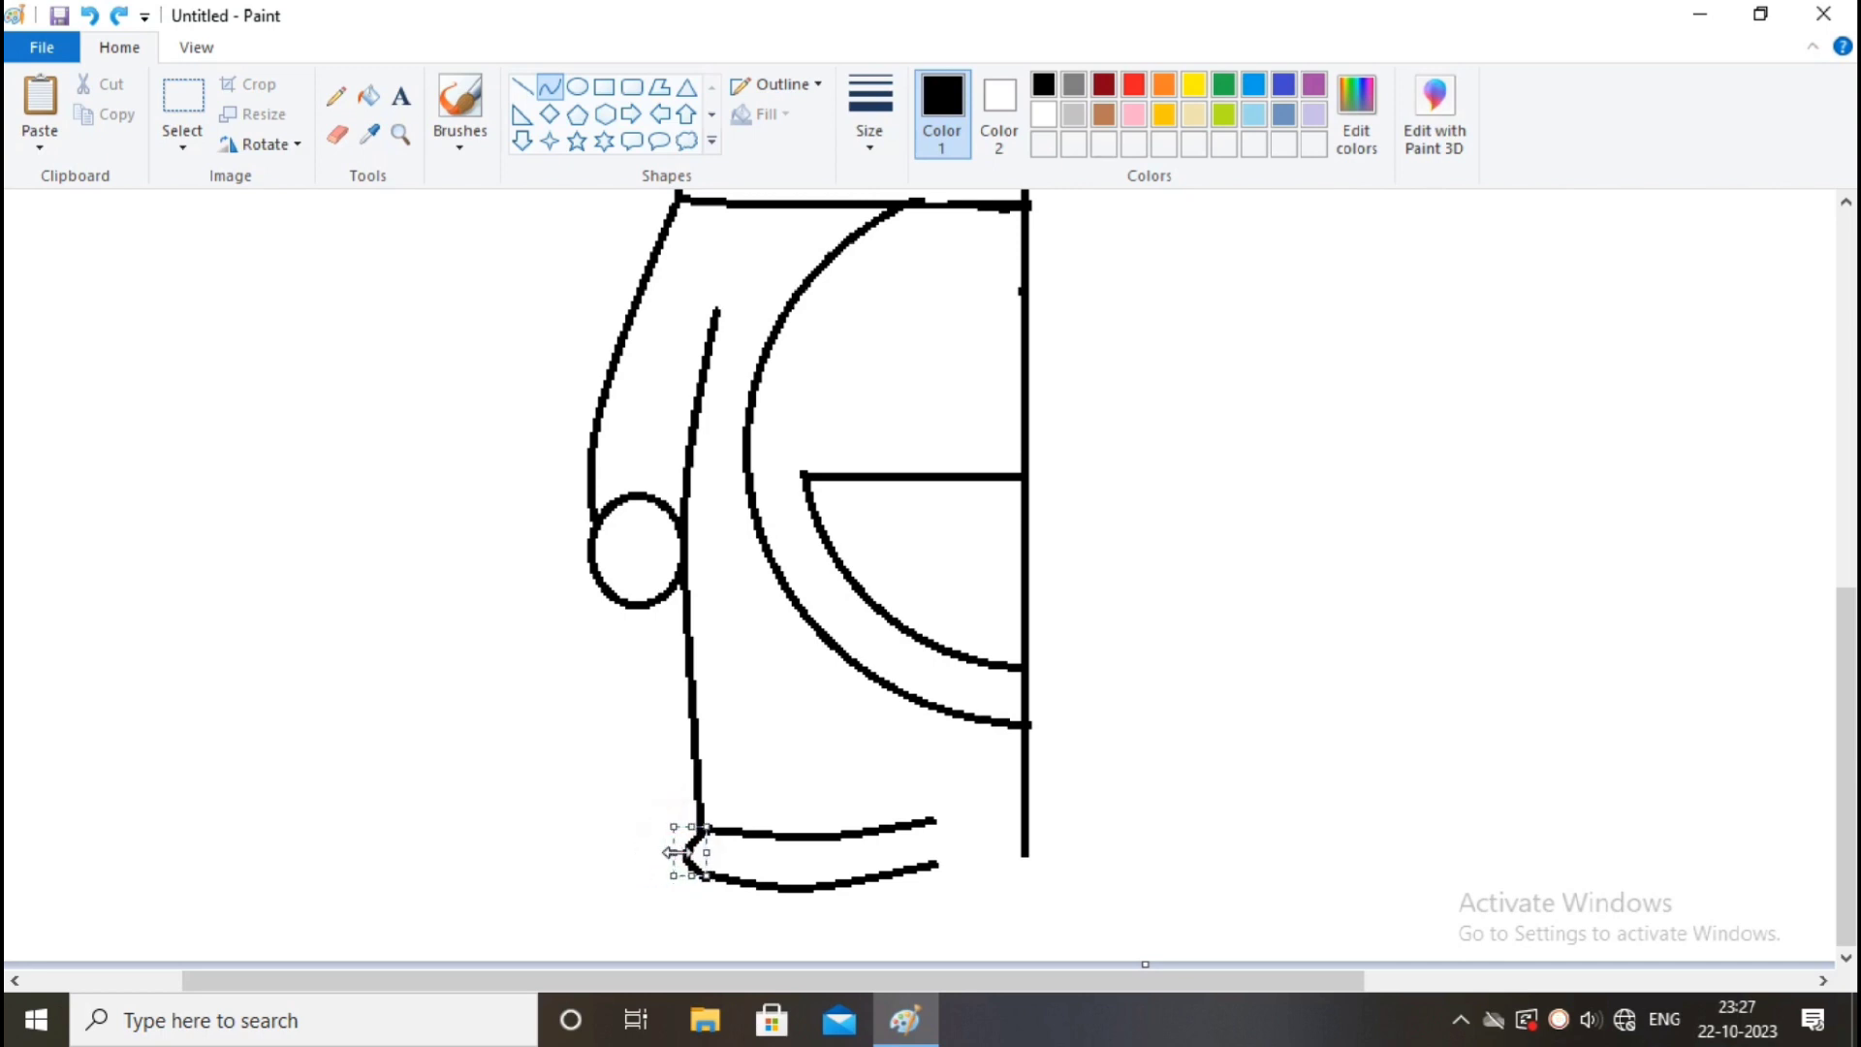
key("Left")
key("Left")
key("Right")
left_click(588, 701)
Draw the crotch curve from the foot's inner end to the centre line and erase the line's protruding lower end
mouse_move(930, 823)
left_mouse_down()
mouse_move(939, 860)
mouse_move(1030, 805)
mouse_move(968, 798)
mouse_move(984, 783)
left_mouse_up()
scroll(1036, 929, "down", 1)
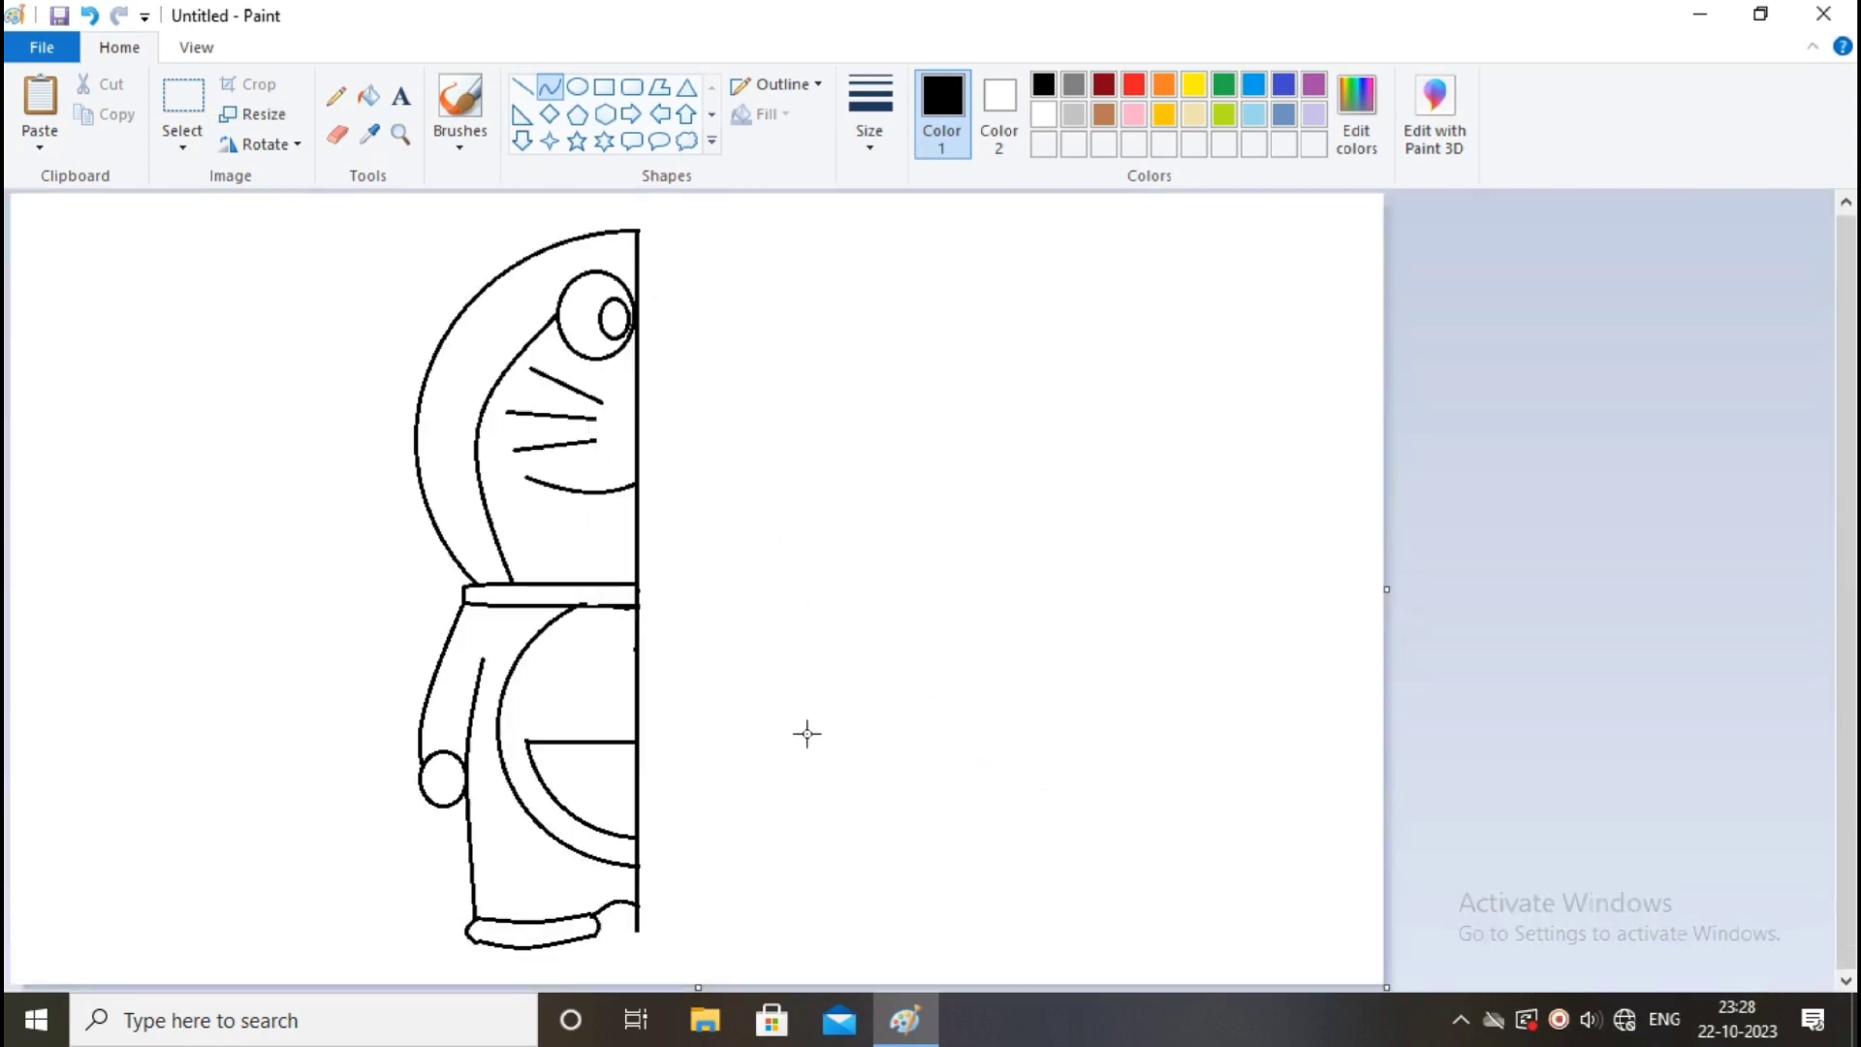
left_click(336, 135)
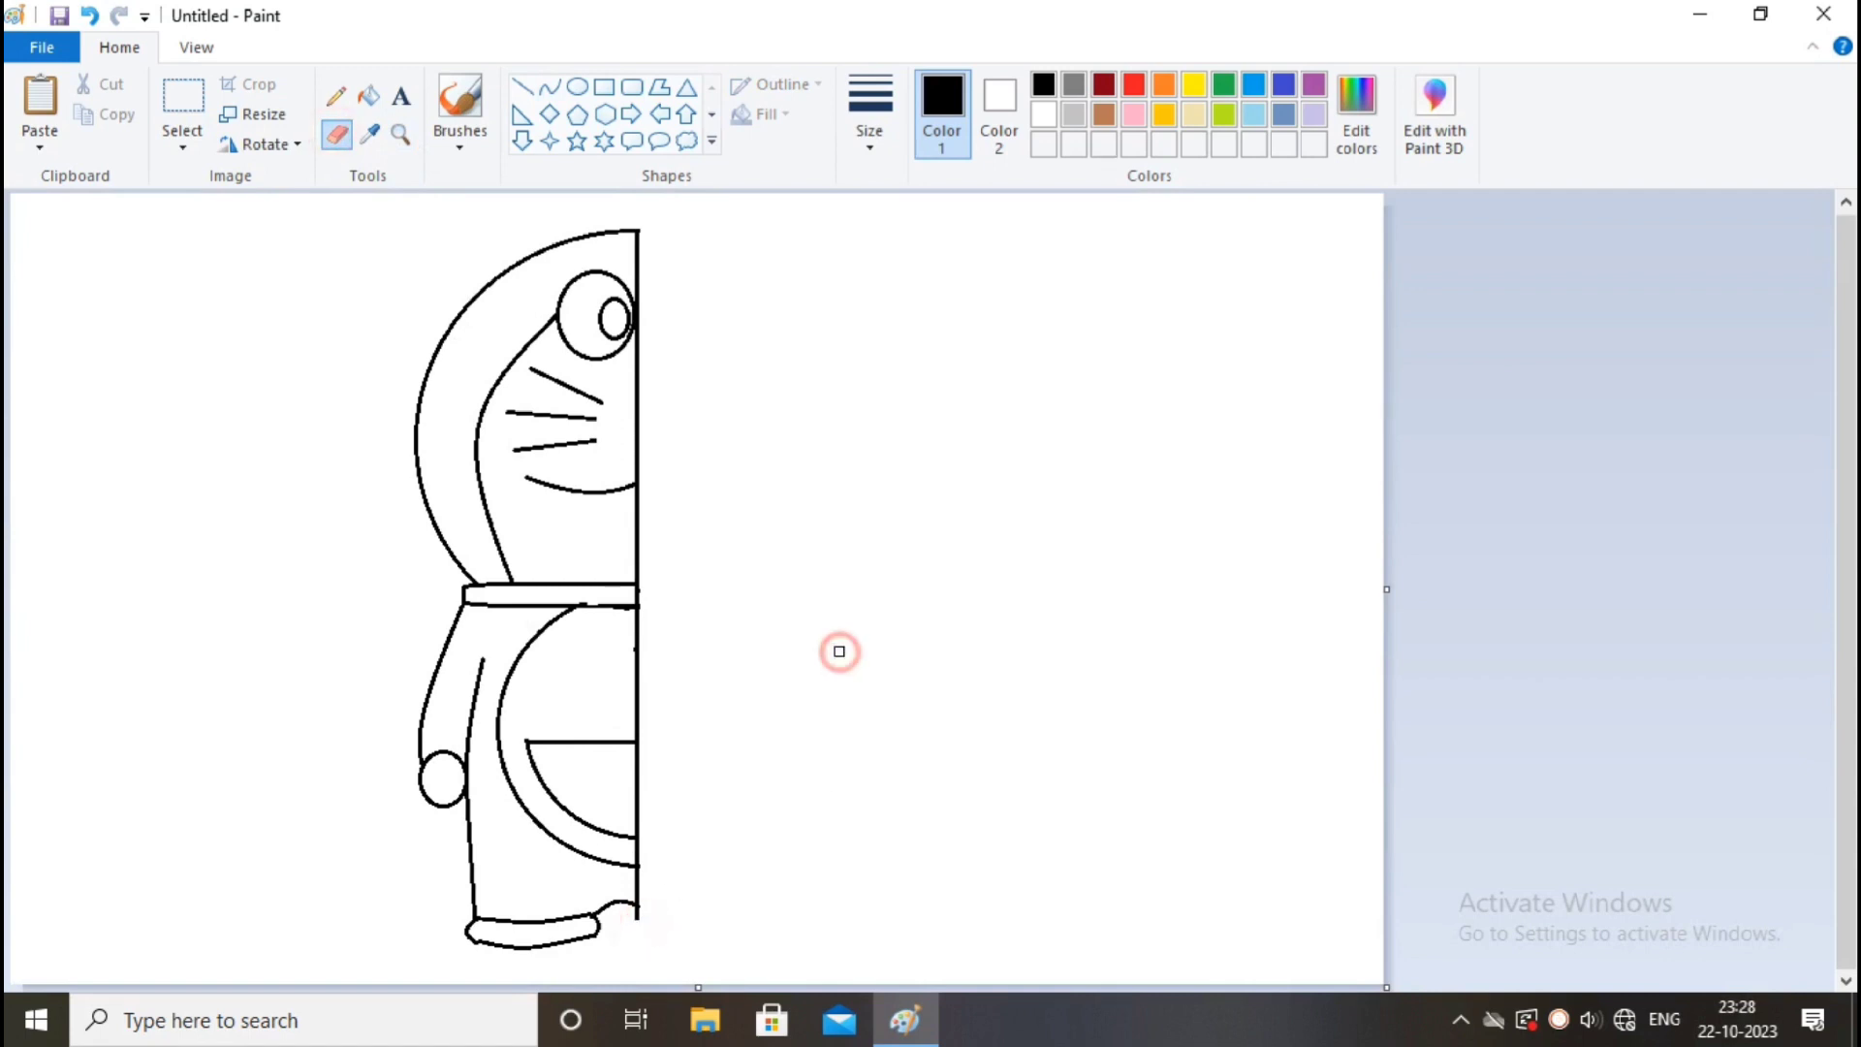
Copy the whole half figure including the centre line and paste a duplicate onto the canvas
left_click(182, 97)
mouse_move(373, 201)
left_mouse_down()
mouse_move(502, 550)
mouse_move(644, 812)
mouse_move(684, 957)
left_mouse_up()
left_click(112, 113)
right_click(111, 265)
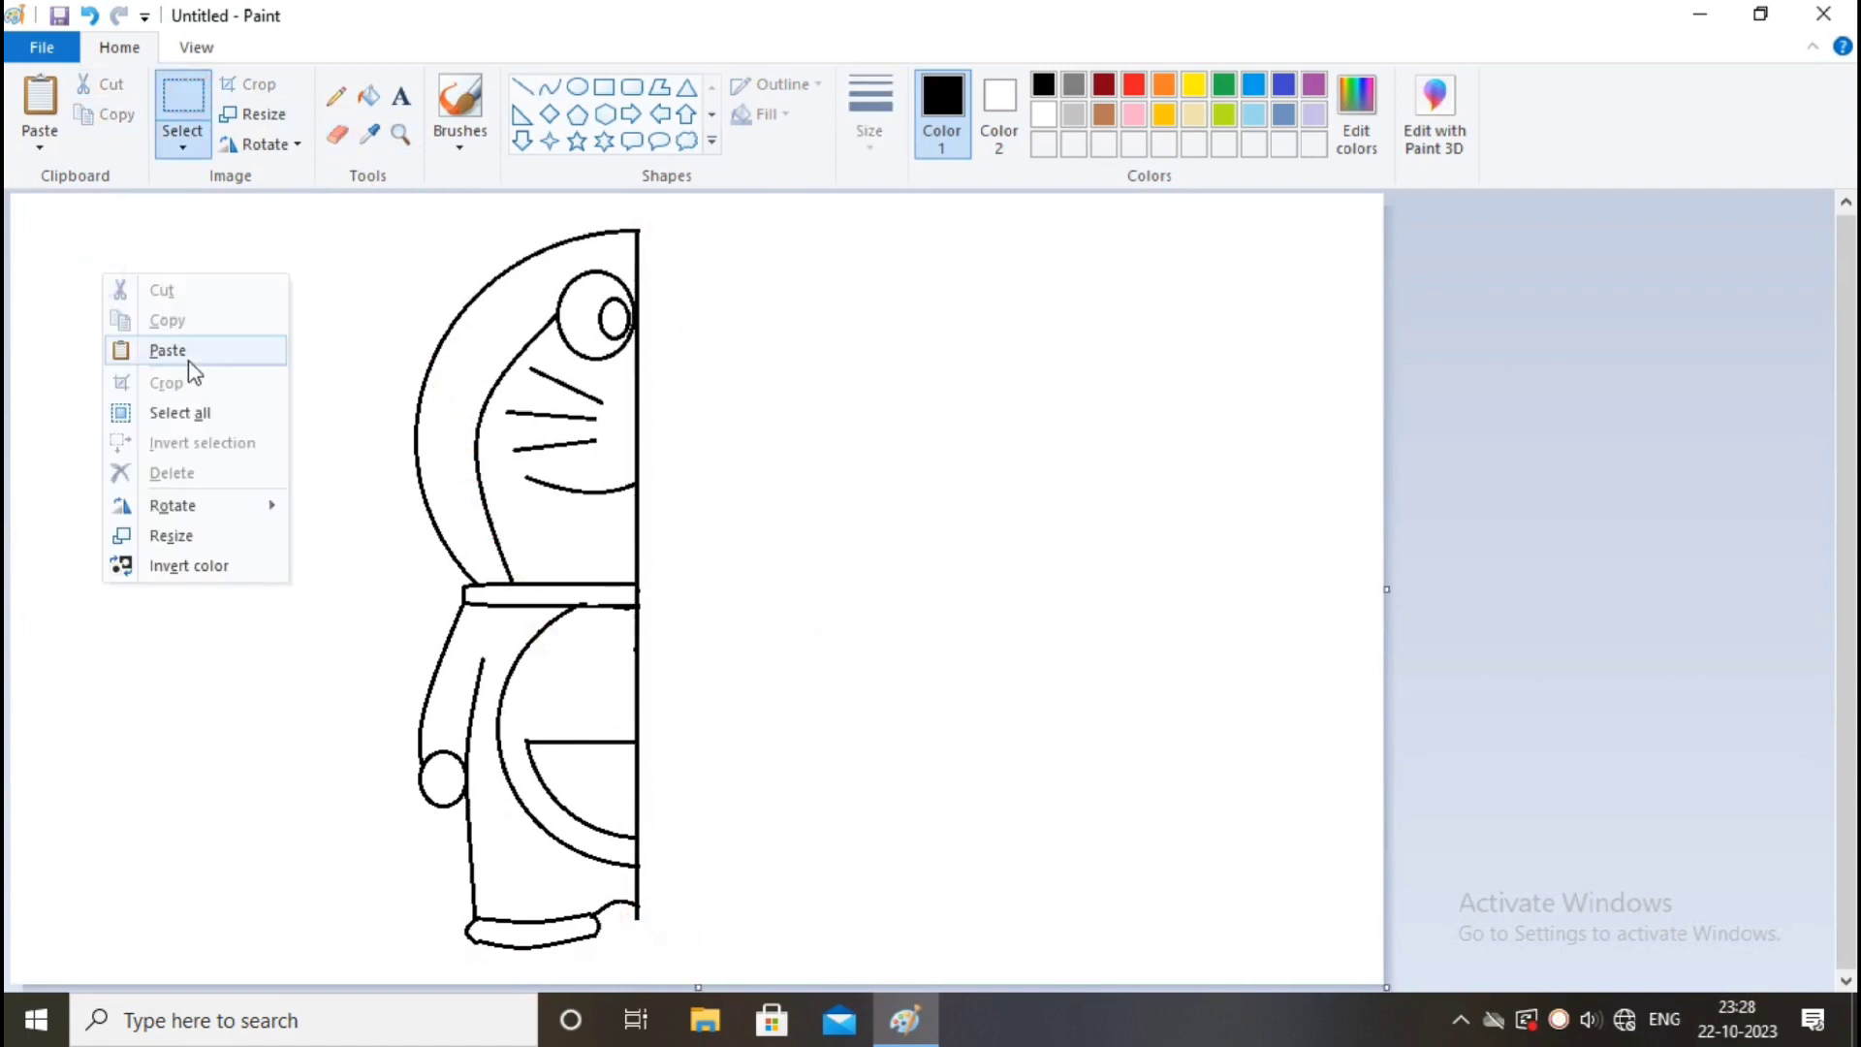
left_click(187, 367)
Flip the pasted half horizontally and align it against the original so the two halves meet at the centre line
left_click_drag(228, 449, 831, 452)
left_click(262, 143)
left_click(338, 292)
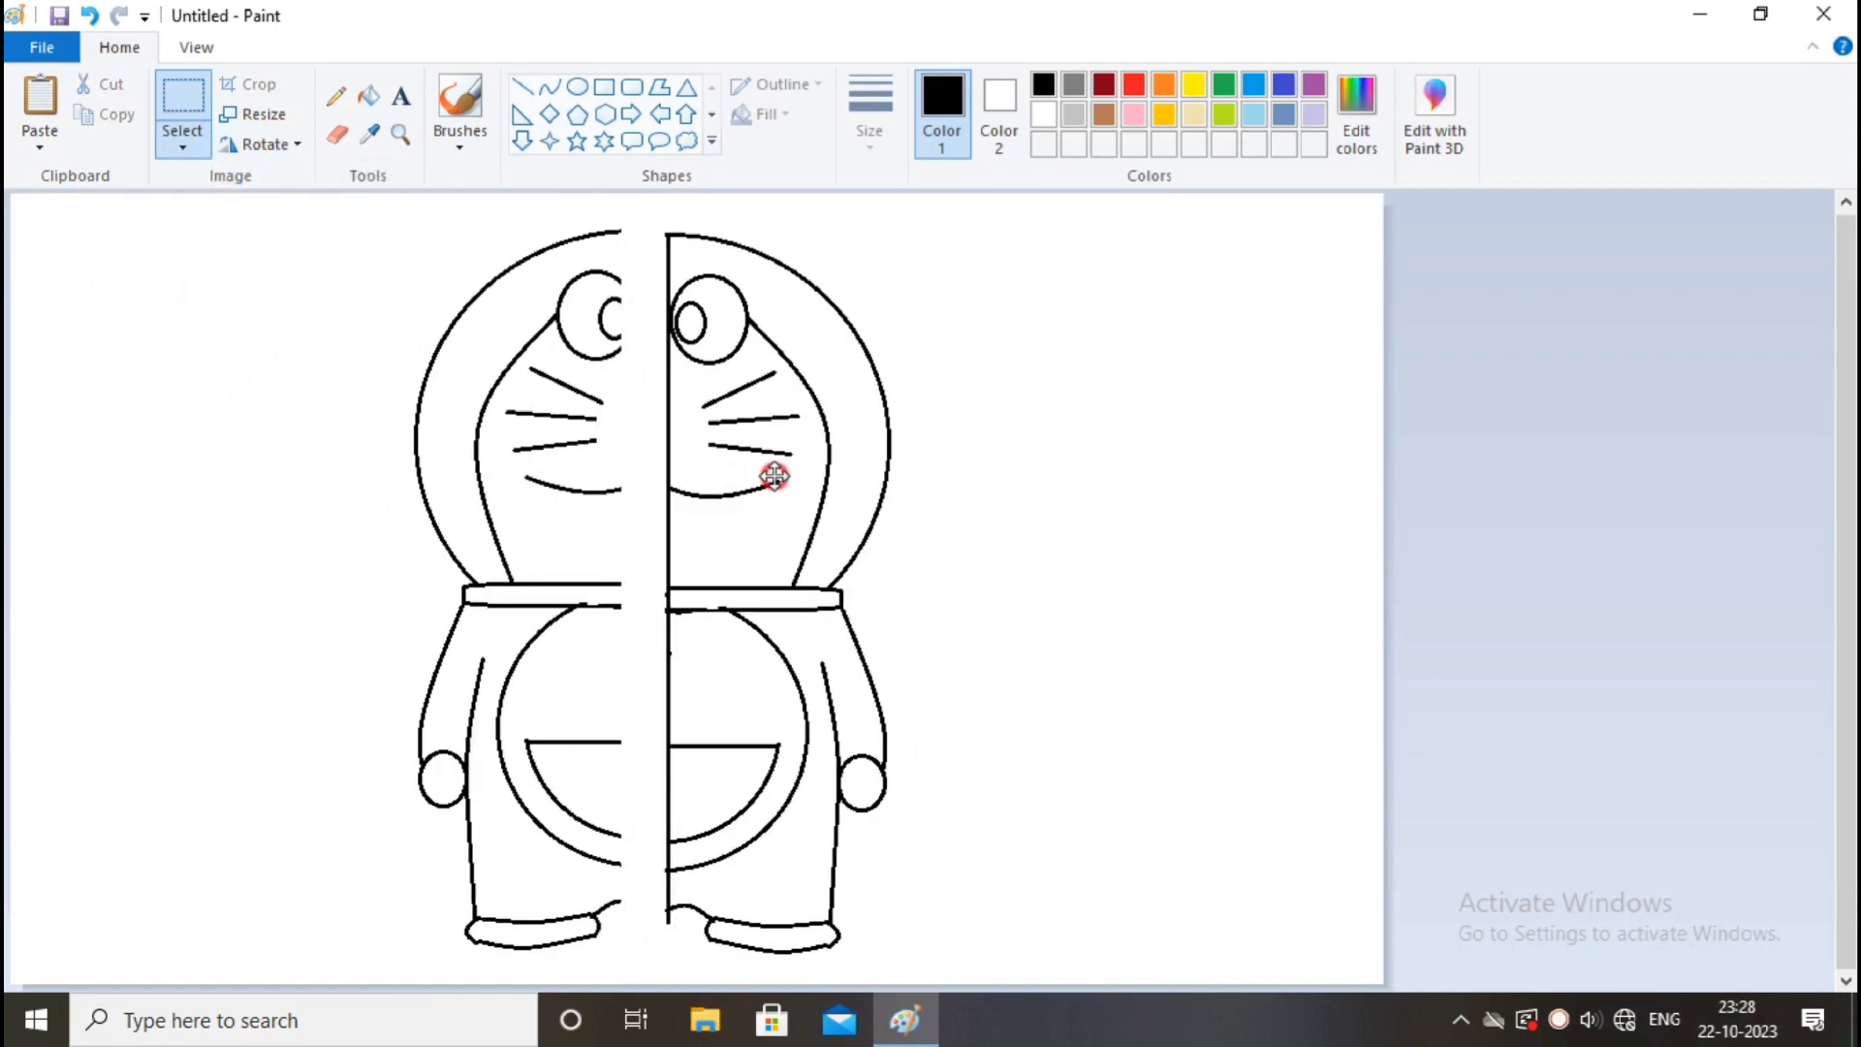
left_click_drag(789, 466, 732, 450)
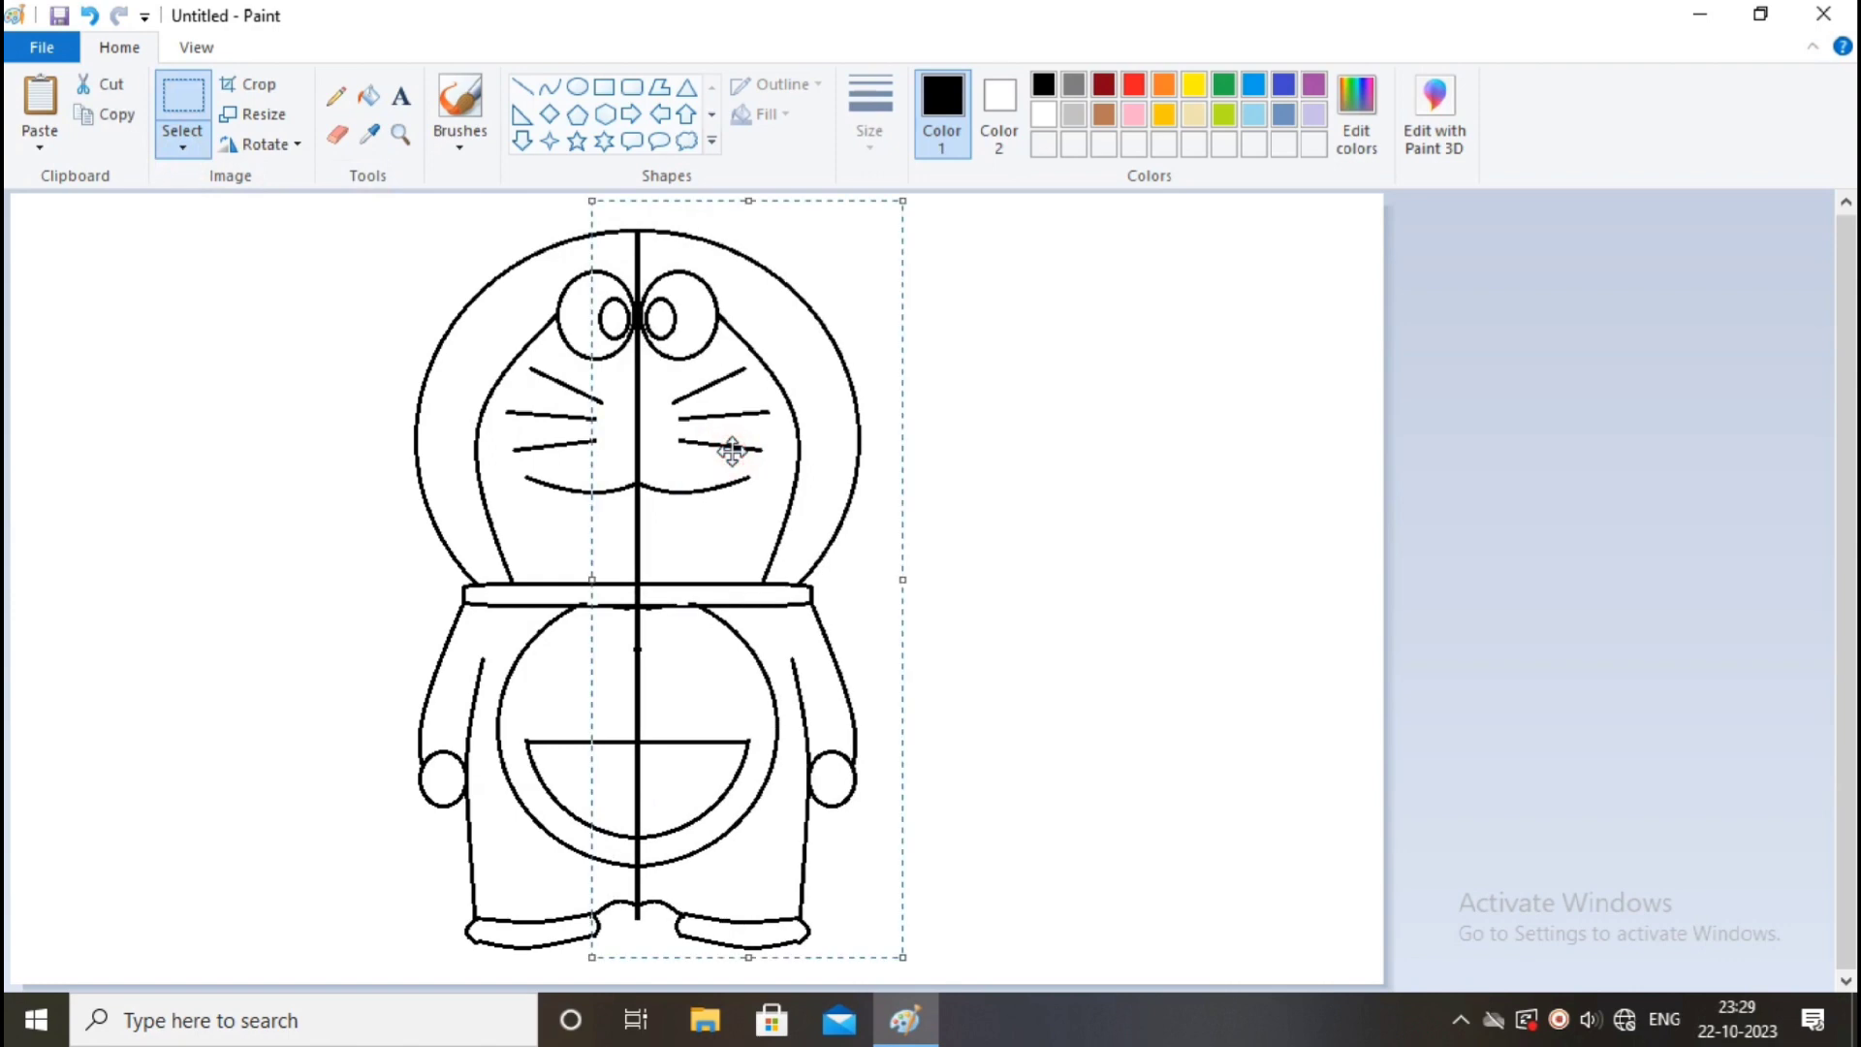
left_click(1049, 543)
Erase the centre line between the top of the head and the eyes
scroll(1029, 490, "up", 2)
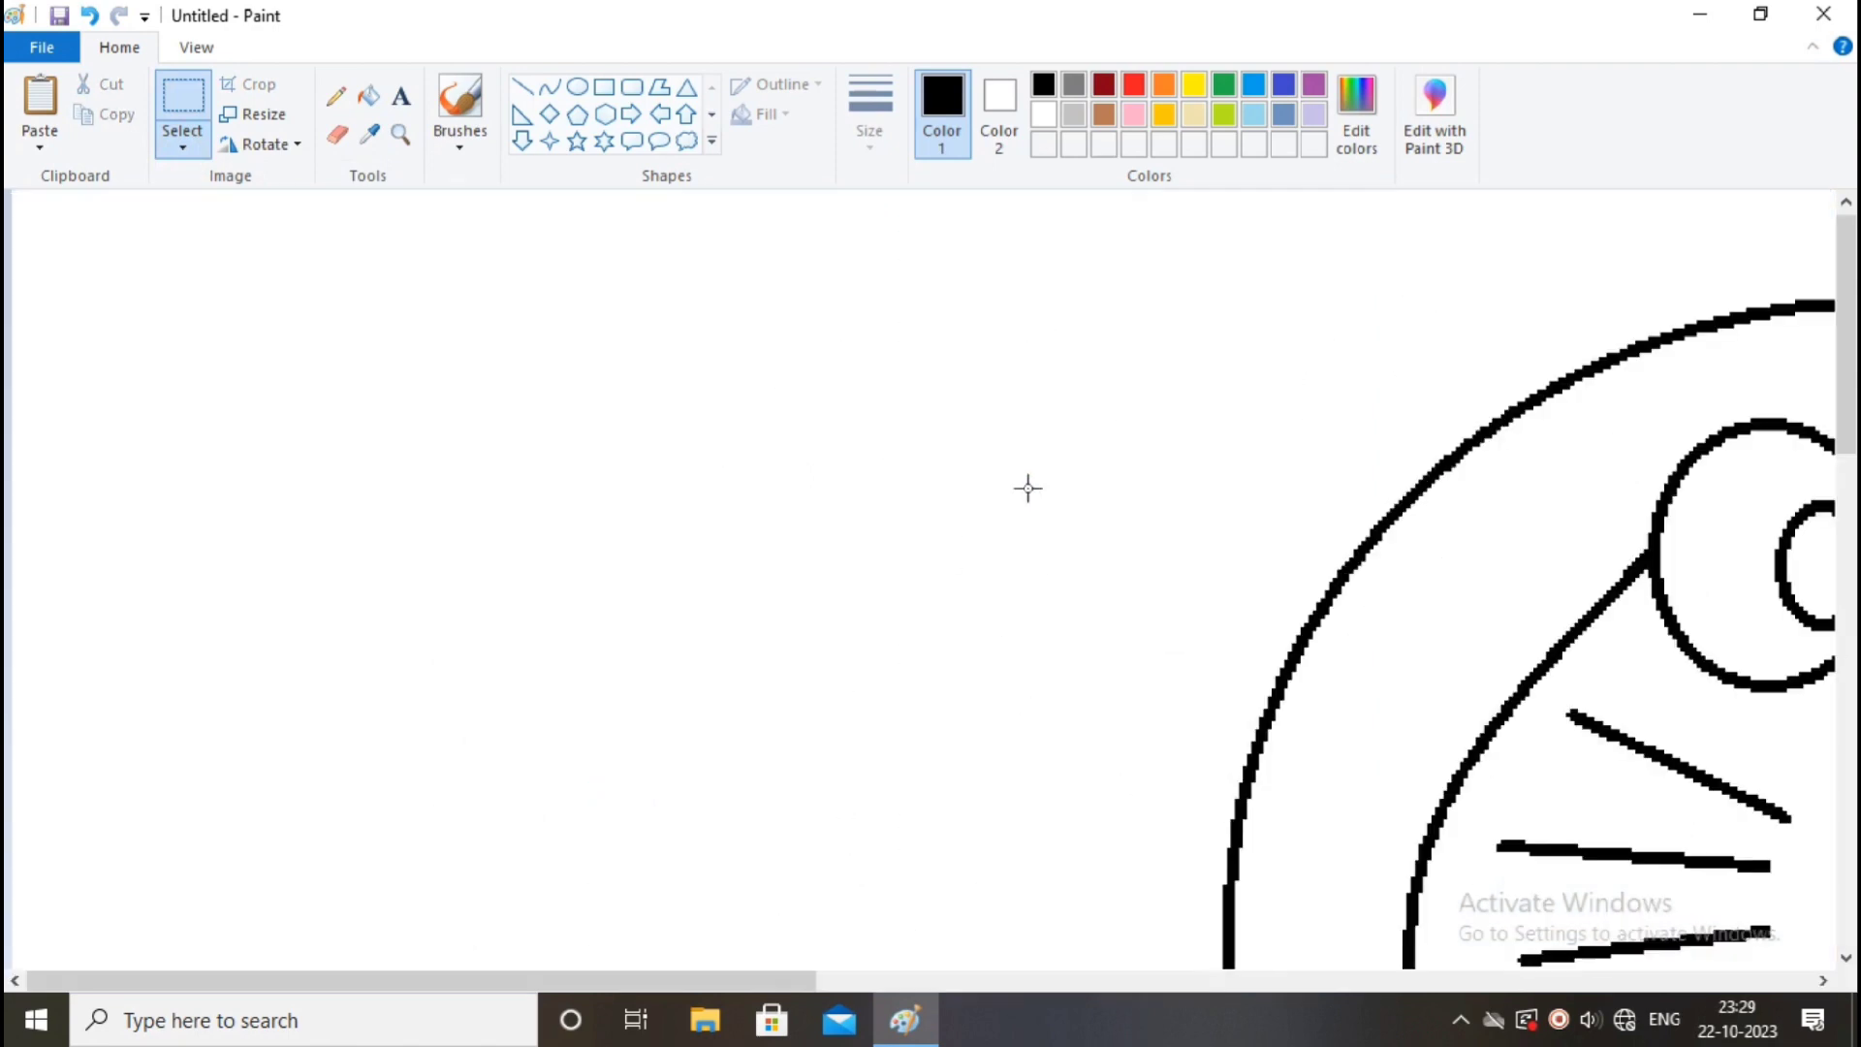
scroll(1107, 650, "down", 3)
left_click_drag(698, 981, 1156, 981)
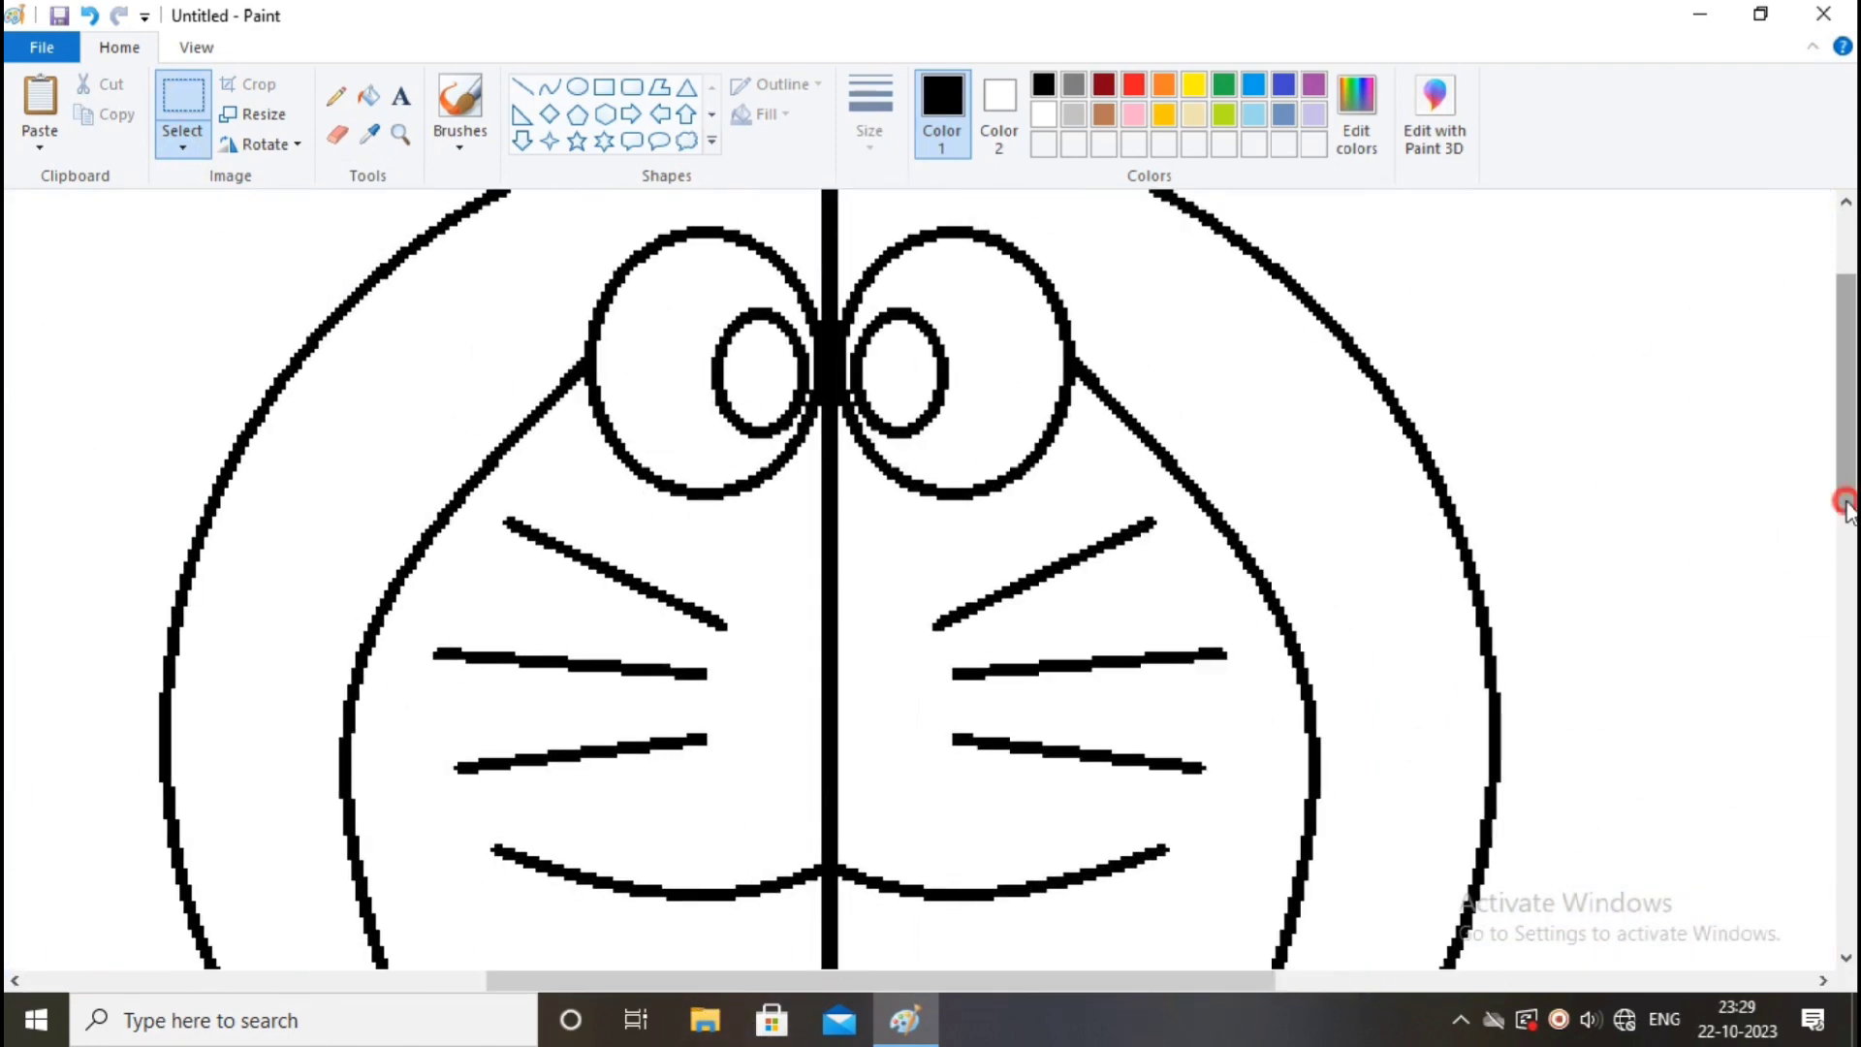
left_click_drag(1845, 498, 1845, 434)
left_click(337, 134)
mouse_move(827, 324)
left_mouse_down()
mouse_move(823, 486)
mouse_move(838, 447)
left_mouse_up()
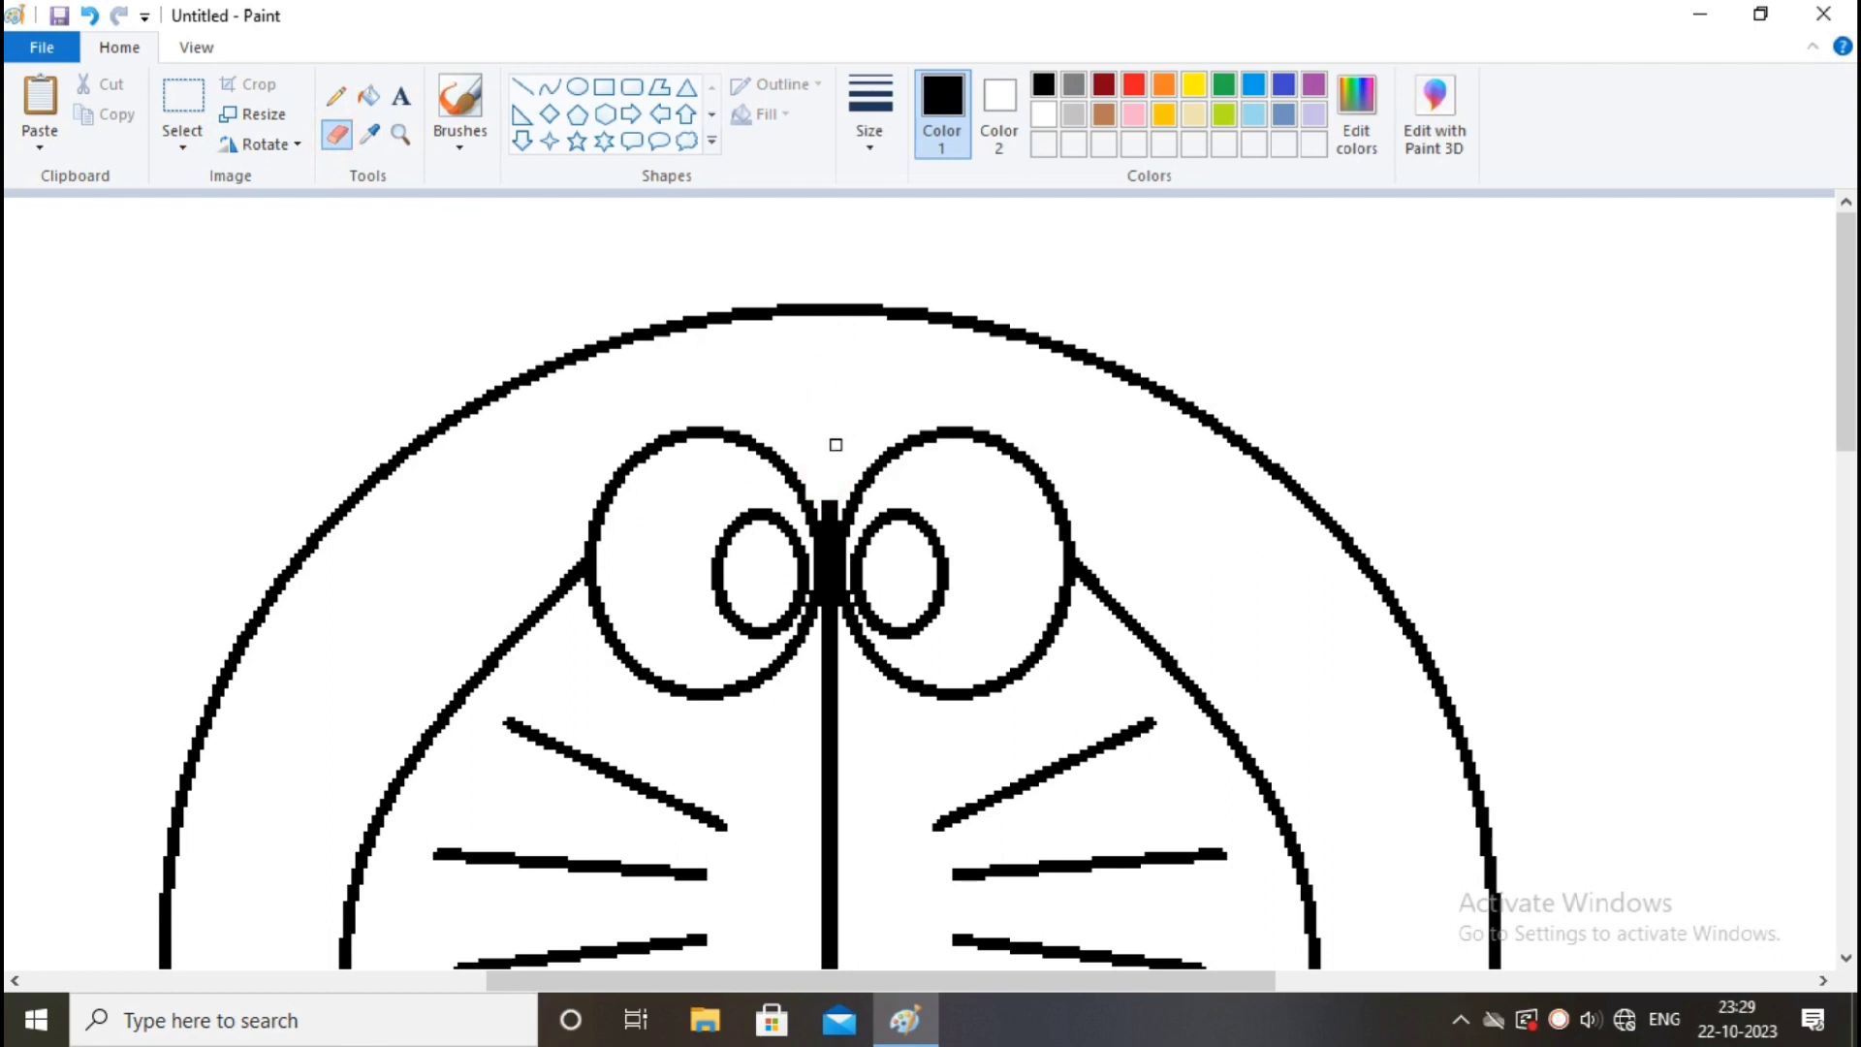
mouse_move(826, 502)
left_mouse_down()
mouse_move(824, 651)
mouse_move(821, 499)
mouse_move(827, 569)
left_mouse_up()
key("ctrl+z")
key("ctrl+z")
key("ctrl+z")
Erase the centre line between the eyes and down the face to just above the mouth
mouse_move(828, 489)
left_mouse_down()
mouse_move(835, 669)
mouse_move(829, 481)
mouse_move(826, 533)
left_mouse_up()
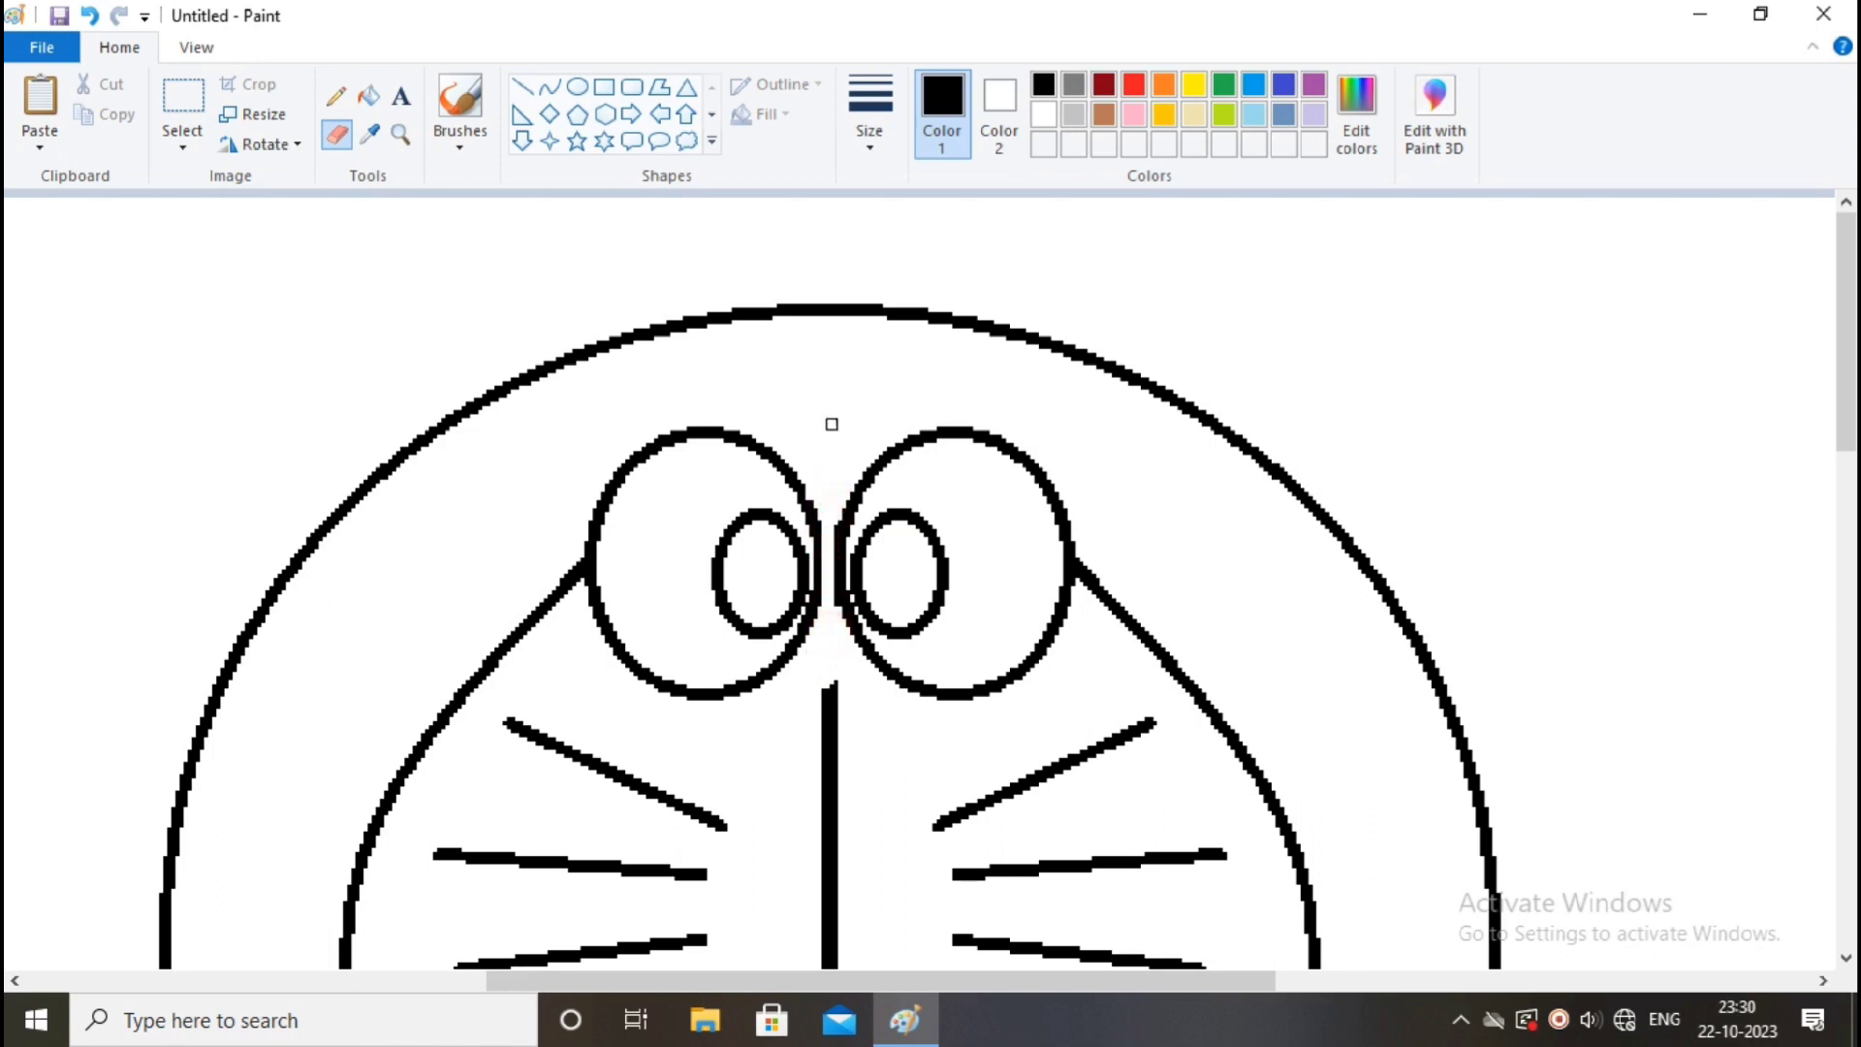
left_click_drag(825, 684, 831, 945)
scroll(845, 924, "down", 4)
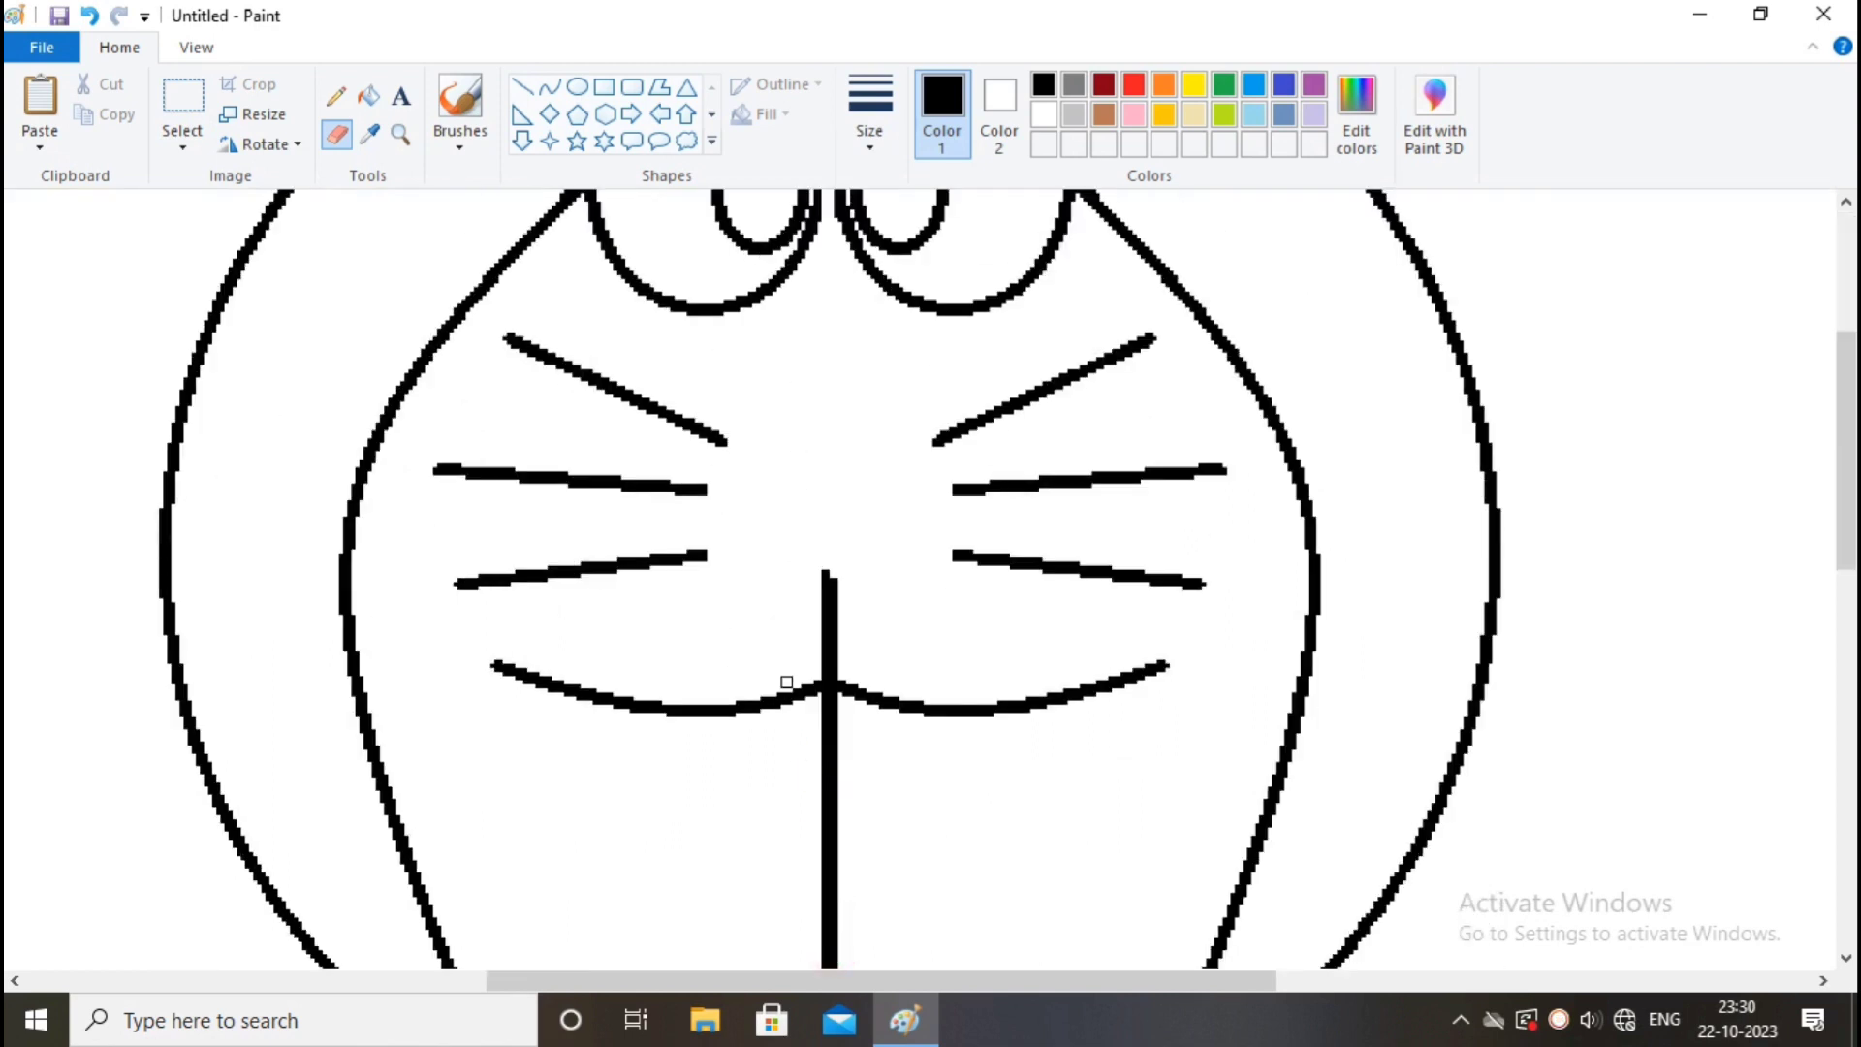
left_click_drag(824, 555, 823, 605)
Draw a nose circle and centre it just below the two eyes
left_click(578, 86)
left_click_drag(792, 261, 969, 499)
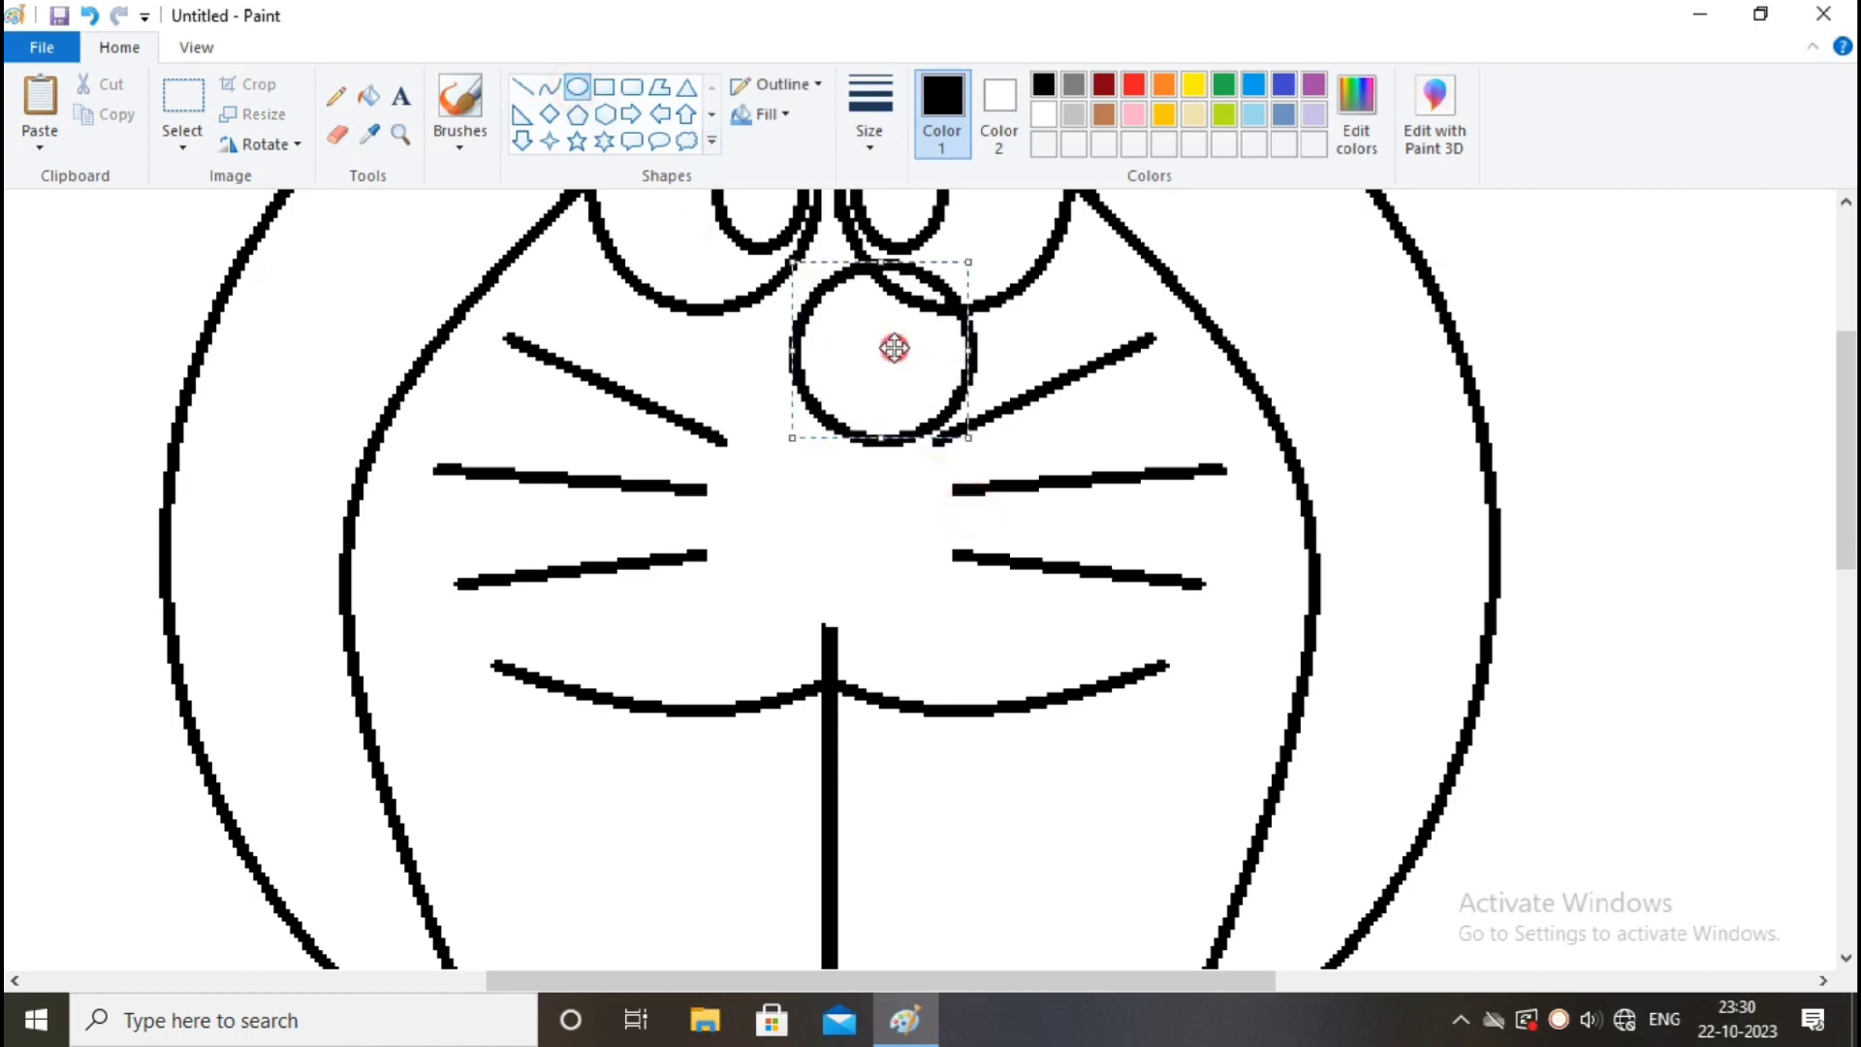
left_click_drag(894, 348, 841, 347)
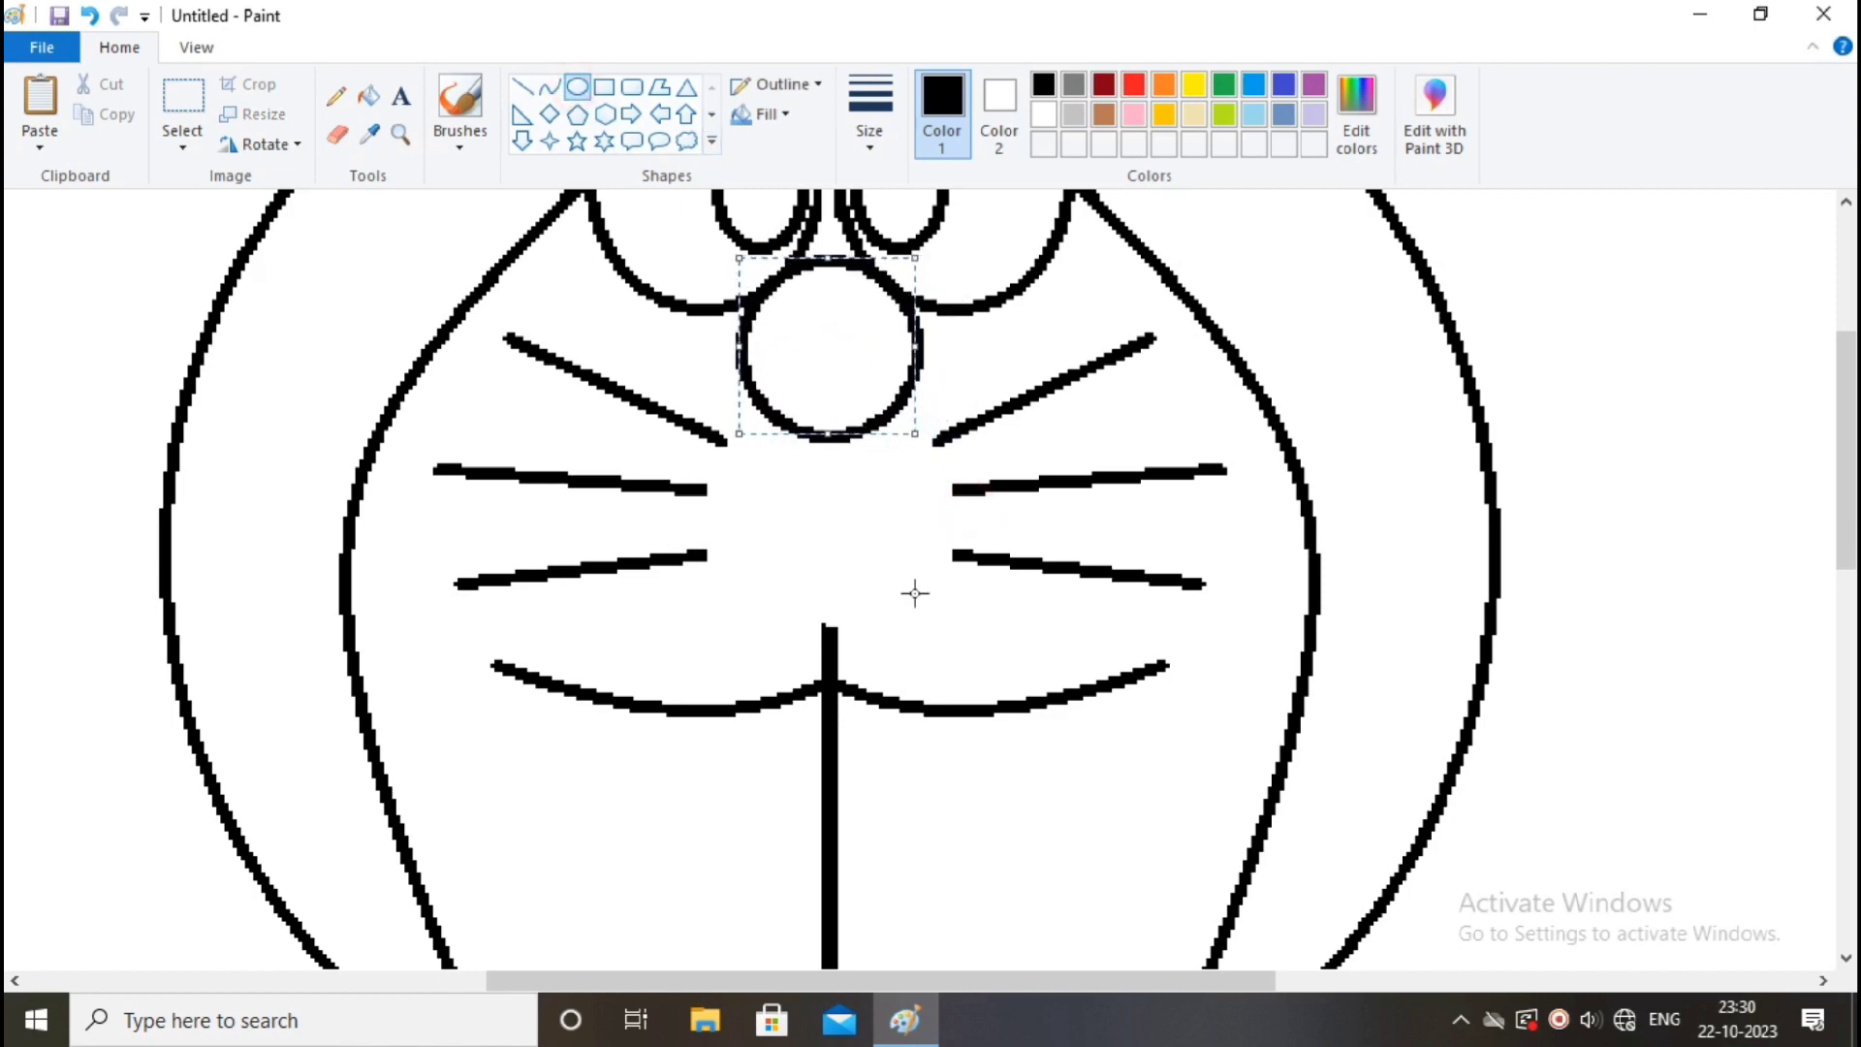
Draw a thick vertical line from the bottom of the nose to the middle of the mouth
left_click(522, 86)
left_click_drag(826, 442, 844, 672)
left_click(923, 561)
left_click_drag(830, 439, 844, 678)
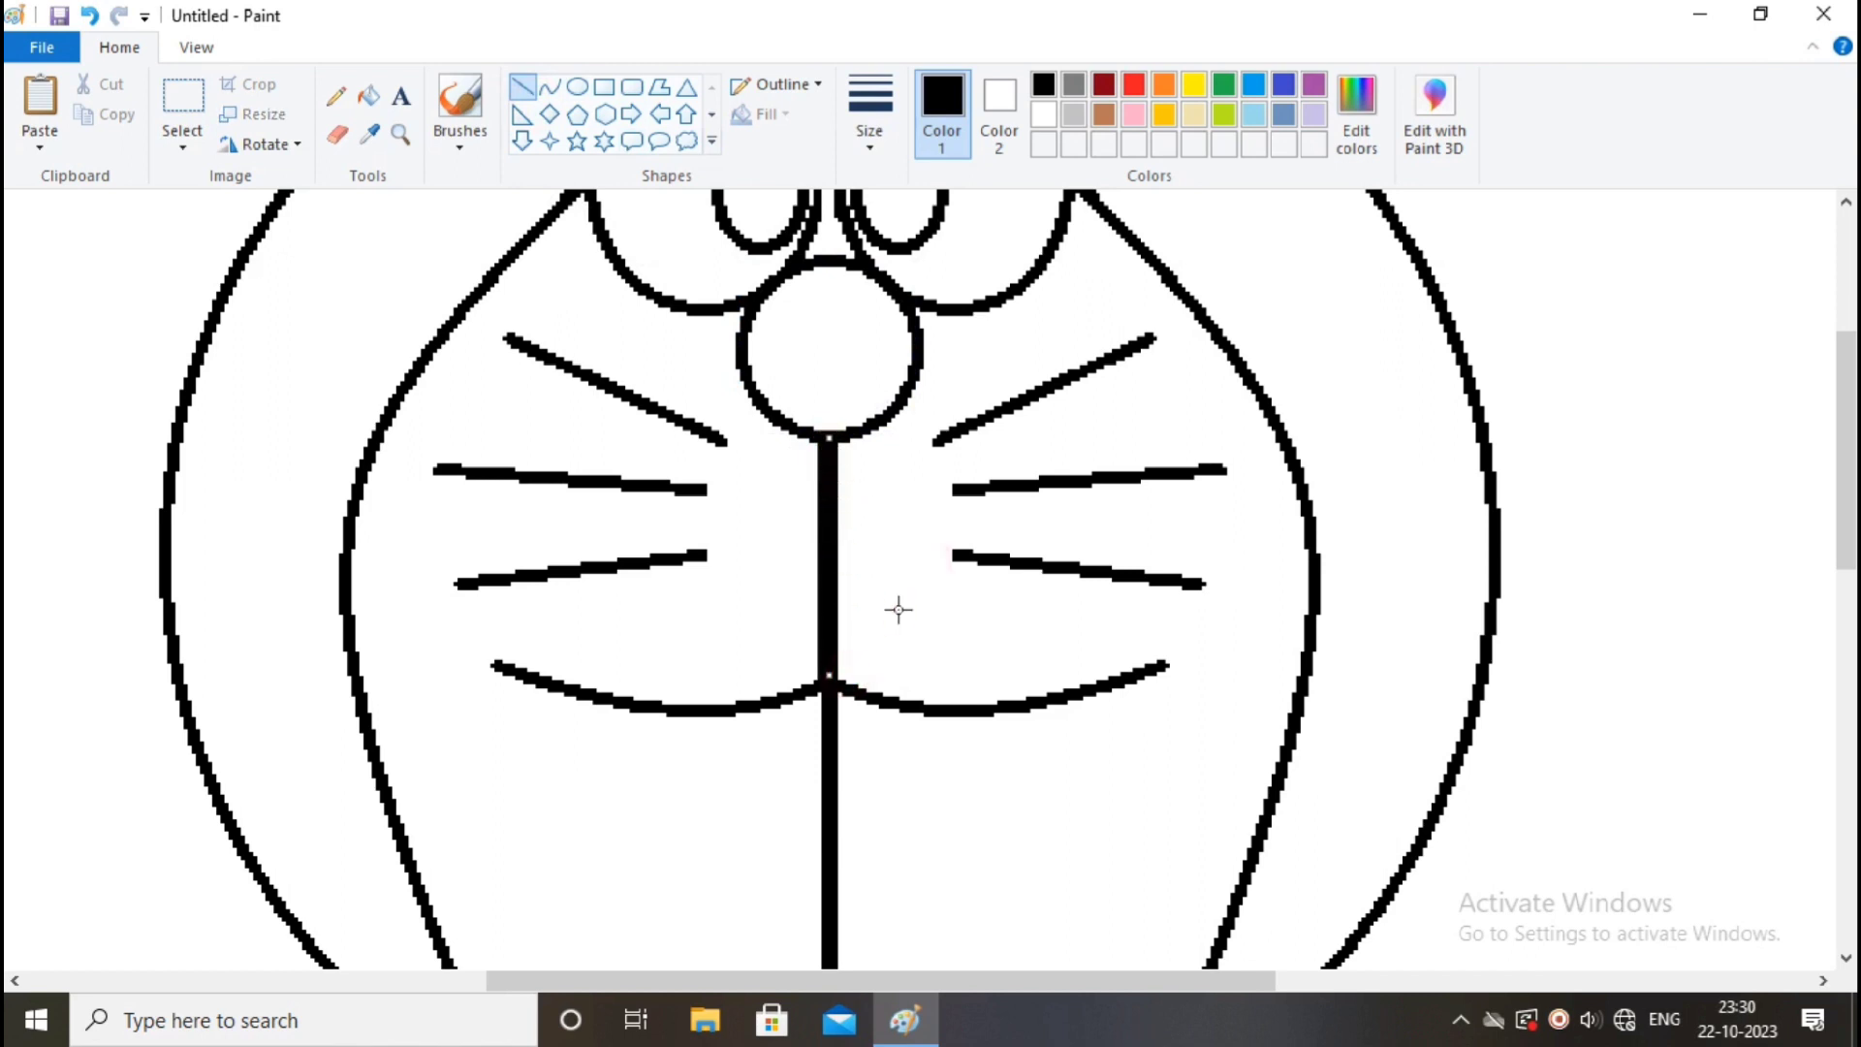
Erase the centre line from below the mouth through the collar and belly down to the pocket's upper edge
scroll(899, 610, "down", 2)
left_click(336, 135)
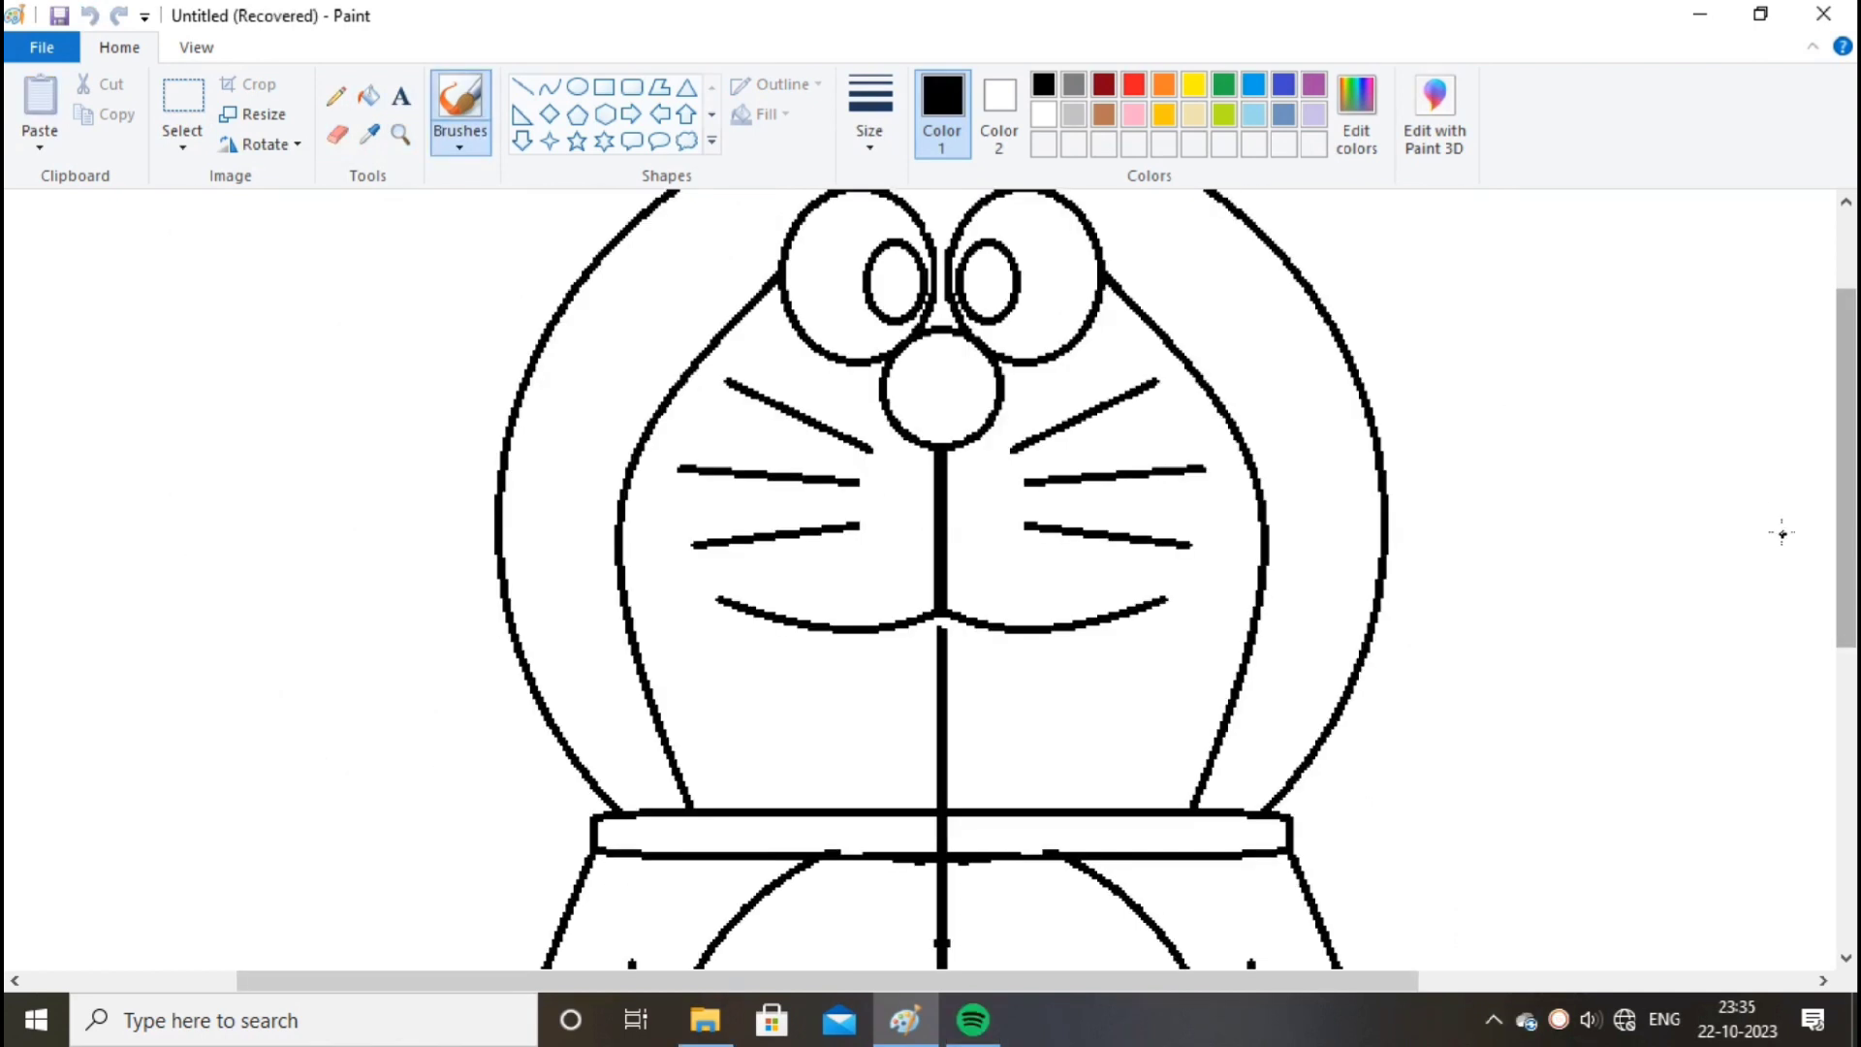
left_click(337, 135)
mouse_move(947, 623)
left_mouse_down()
mouse_move(944, 795)
mouse_move(928, 742)
mouse_move(946, 674)
mouse_move(944, 916)
left_mouse_up()
scroll(947, 718, "down", 2)
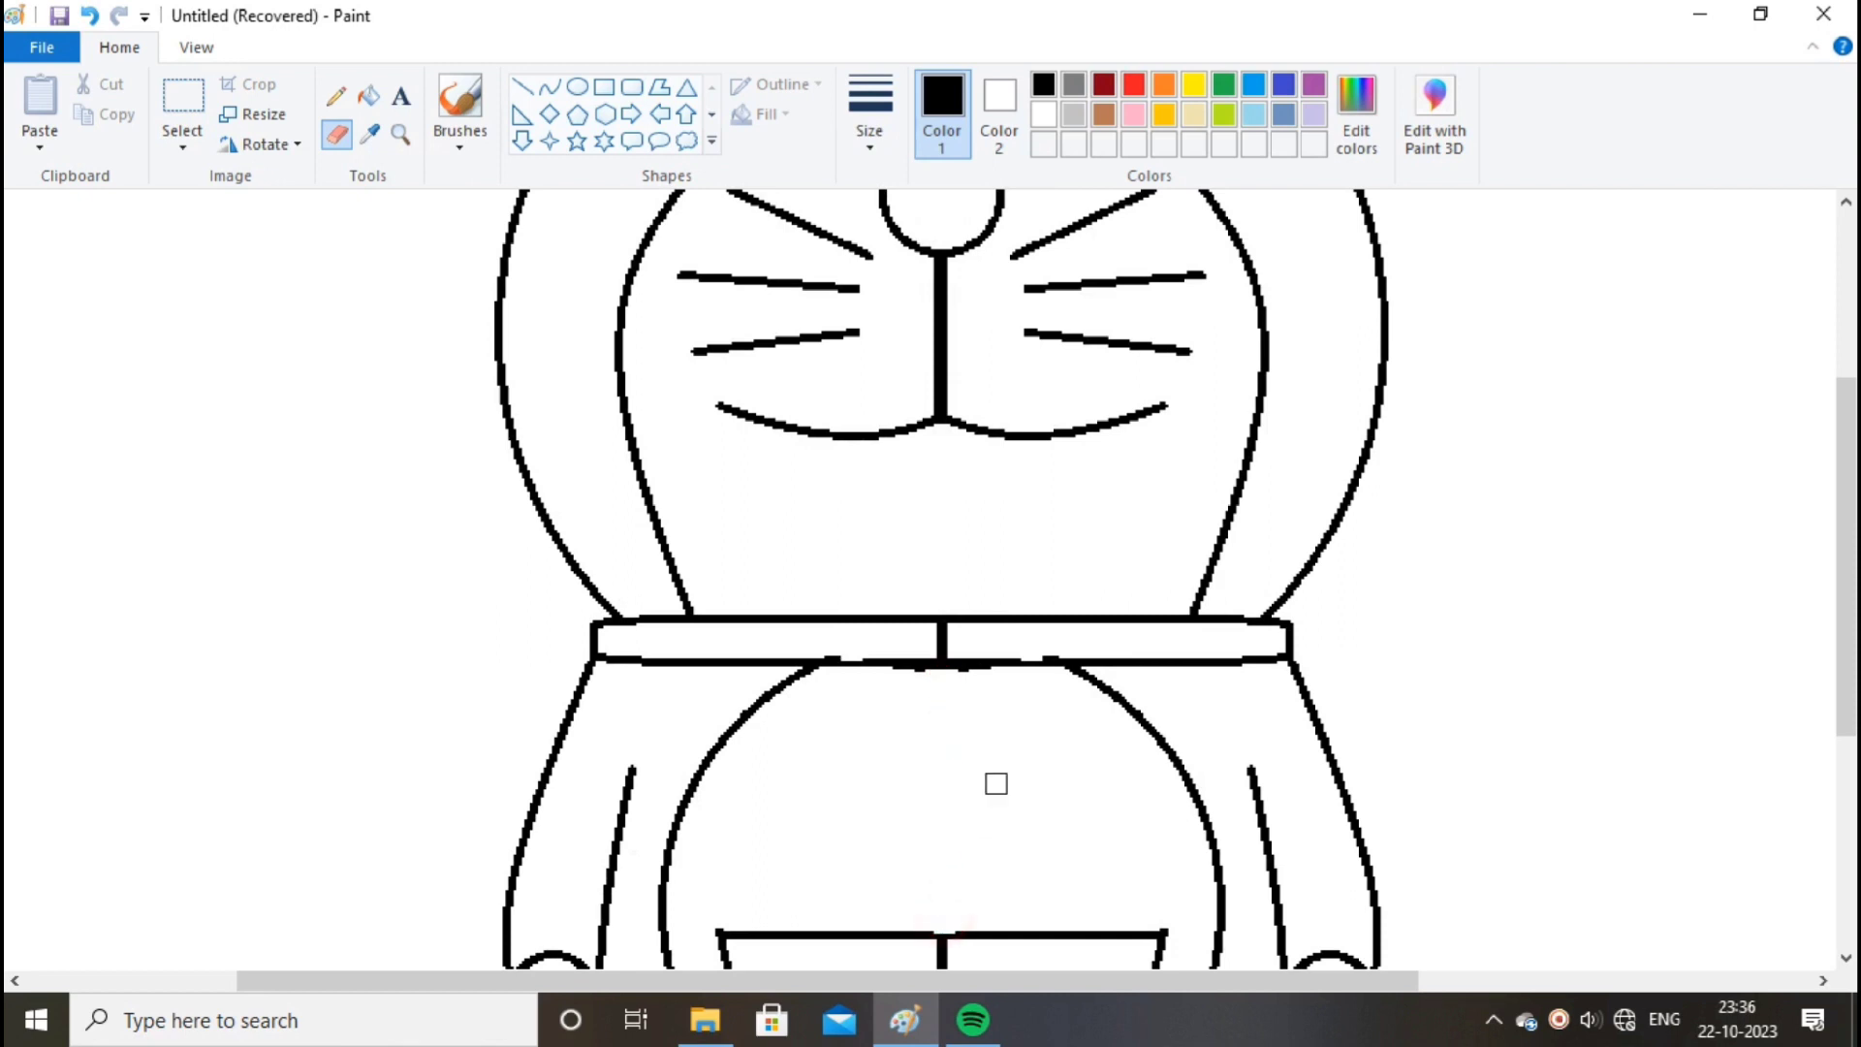
key("ctrl+z")
mouse_move(942, 681)
left_mouse_down()
mouse_move(940, 911)
mouse_move(939, 739)
left_mouse_up()
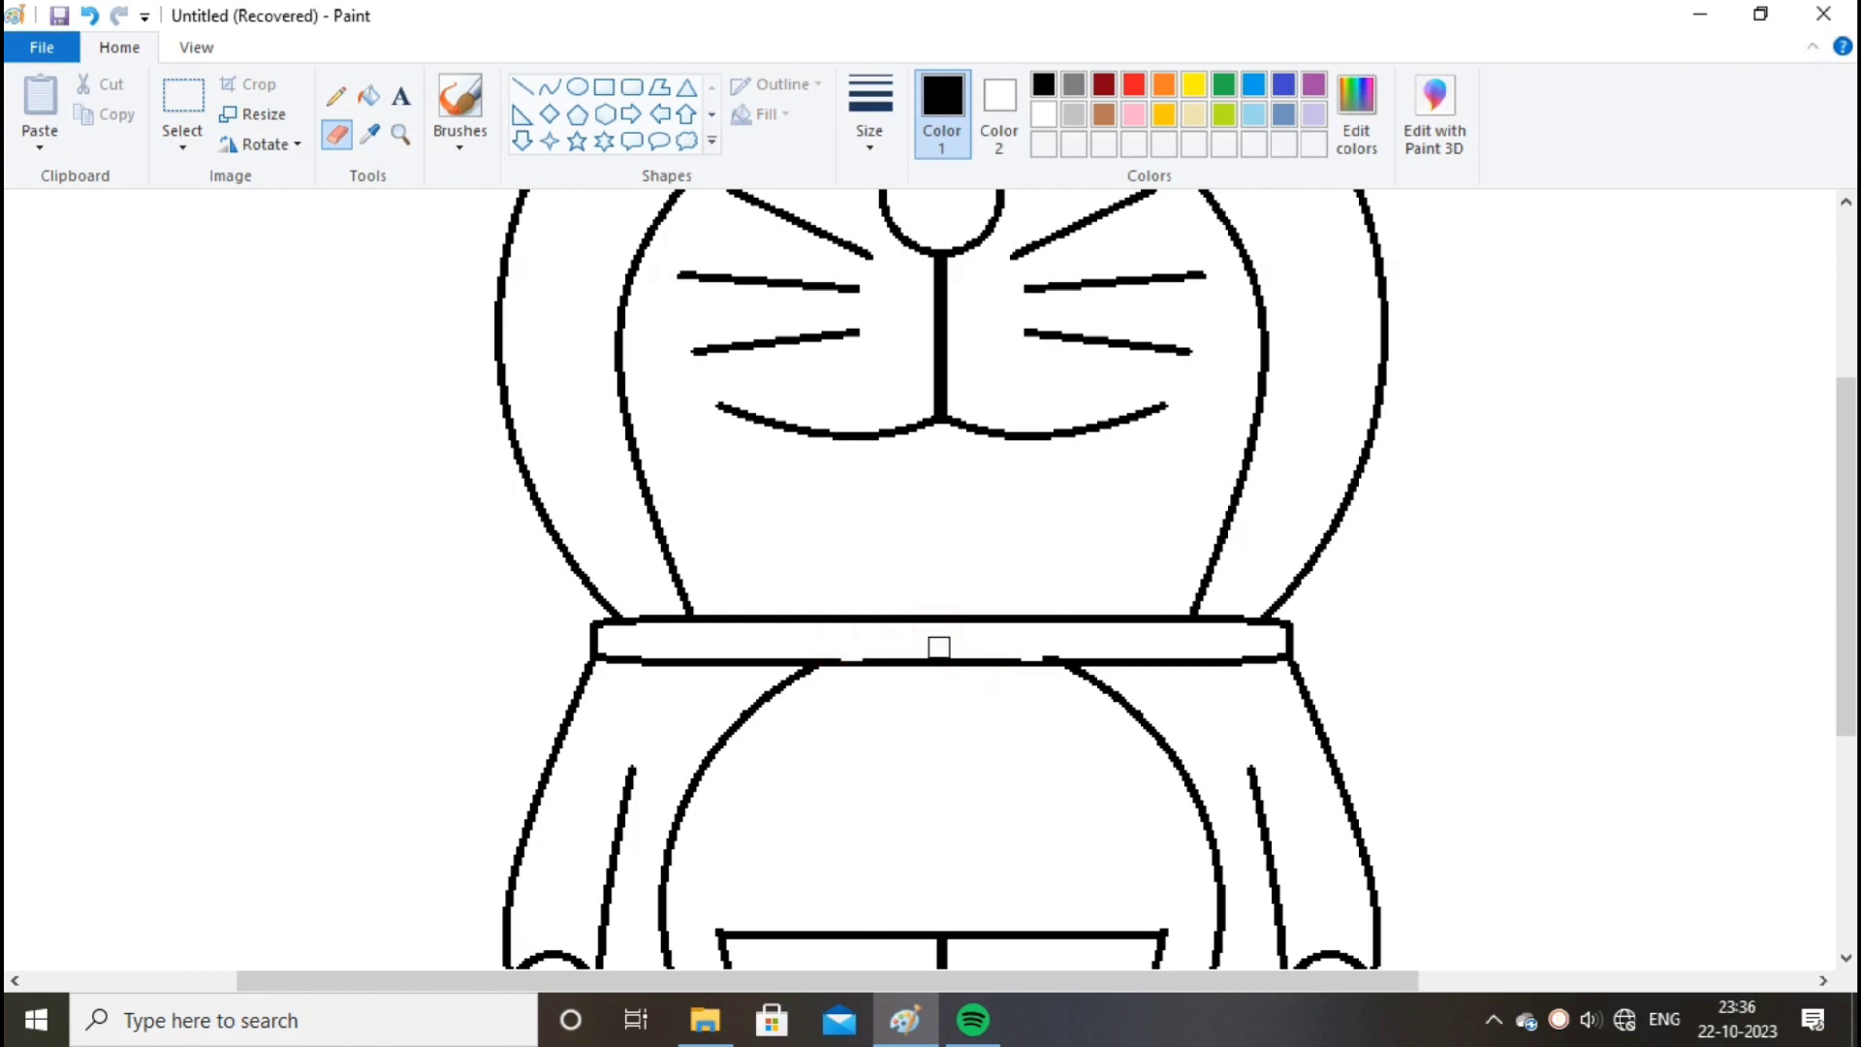
left_click(577, 86)
mouse_move(886, 630)
left_mouse_down()
mouse_move(1018, 761)
mouse_move(980, 707)
left_mouse_up()
left_click(1132, 790)
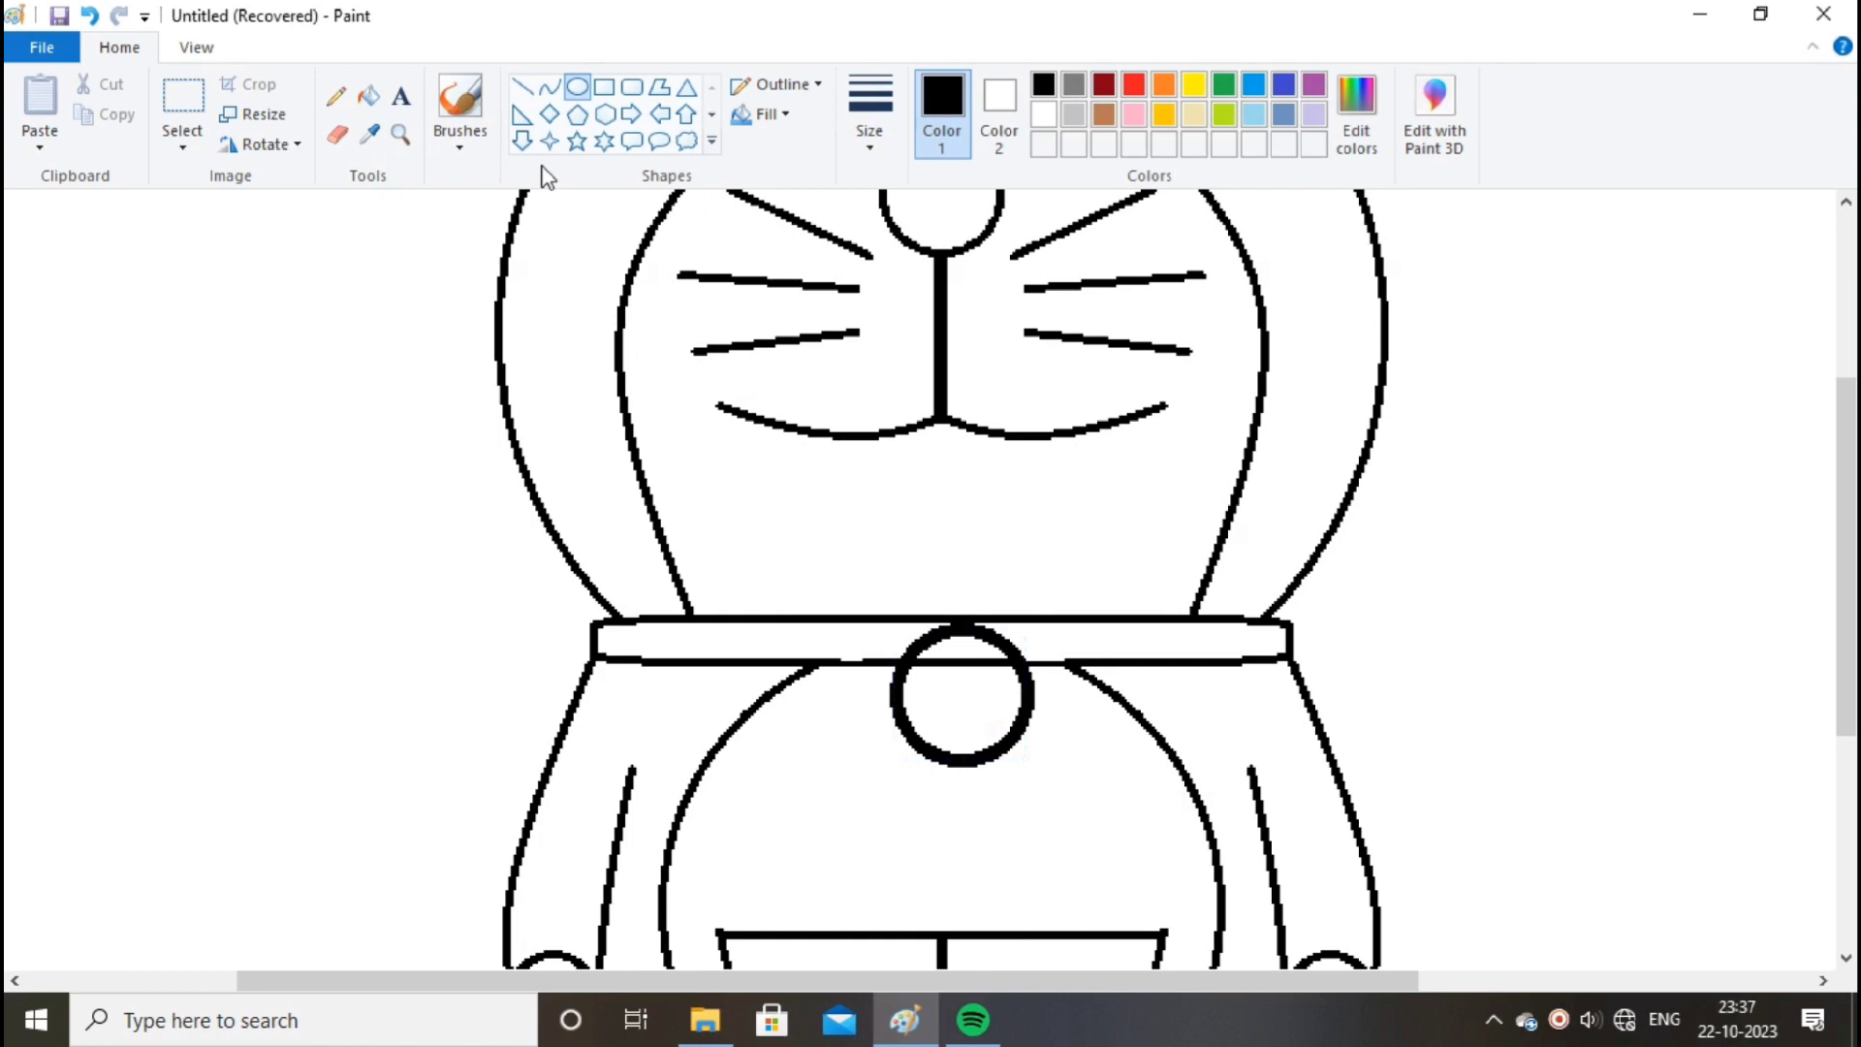
left_click(604, 86)
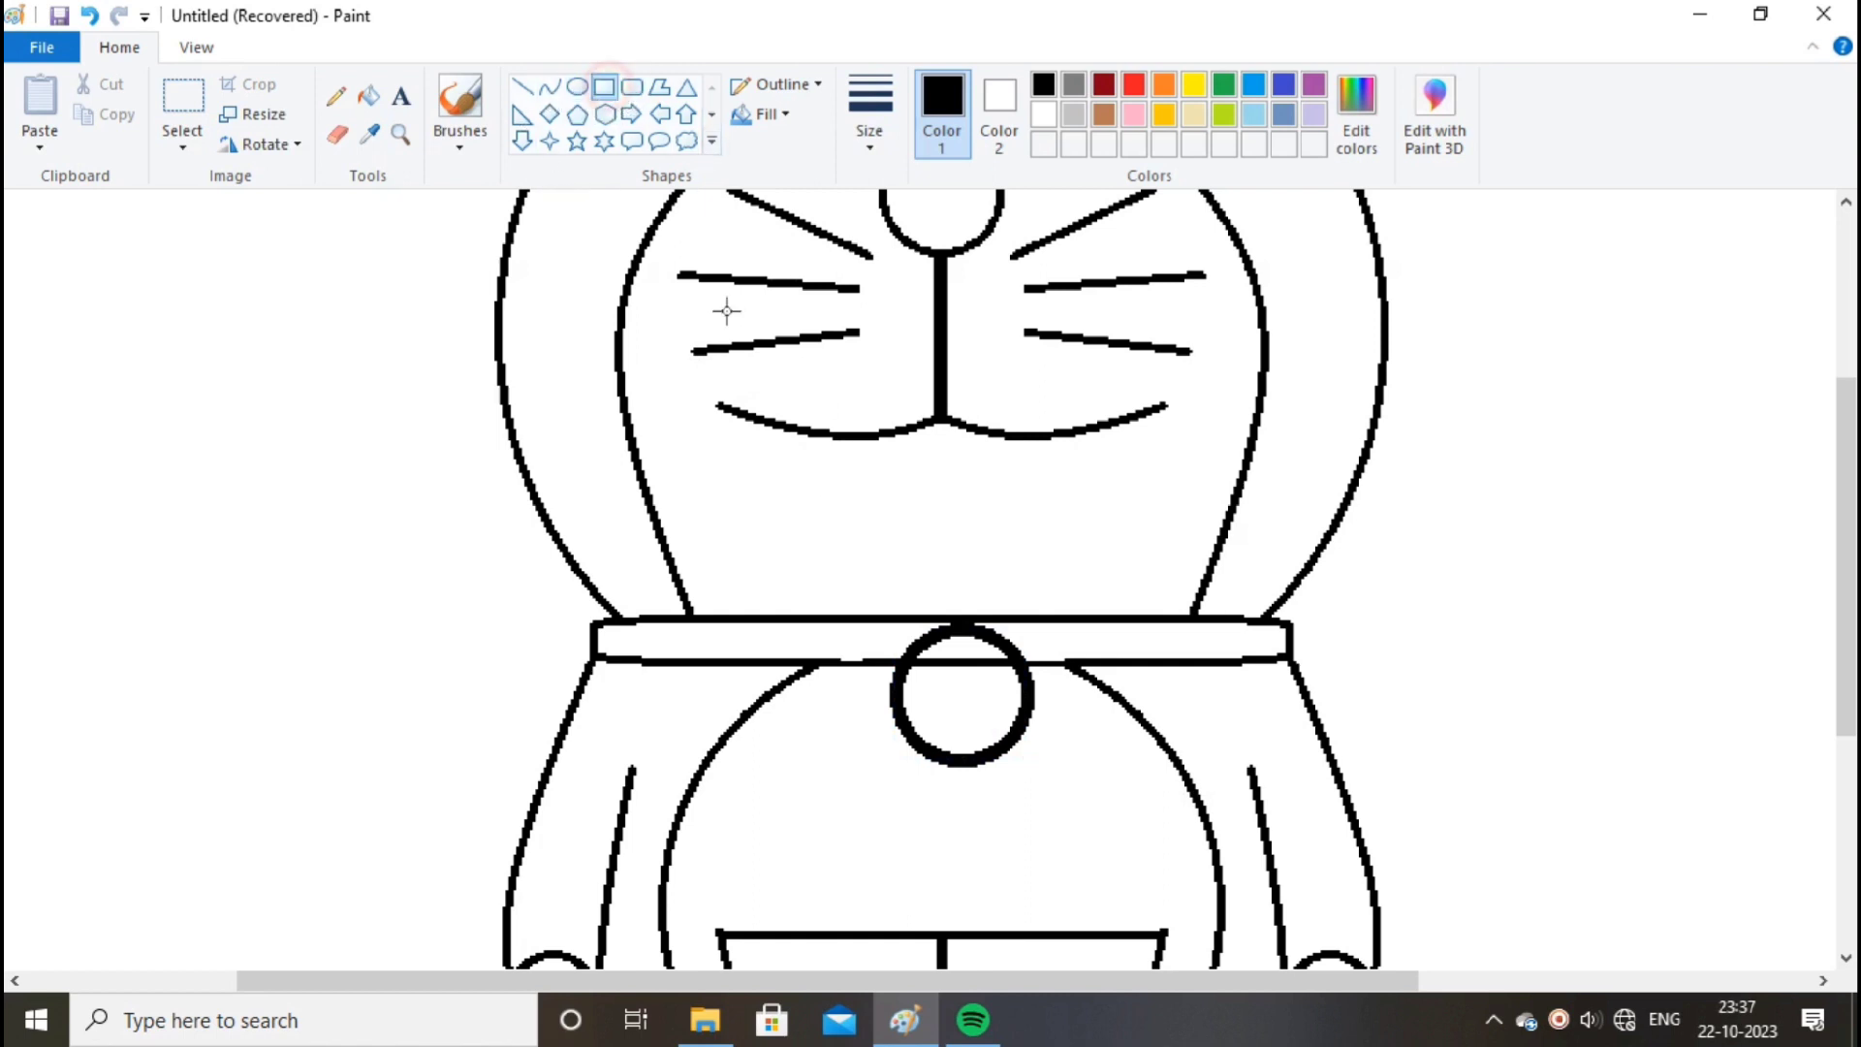
left_click_drag(876, 672, 1055, 710)
key("ctrl+z")
left_click(632, 87)
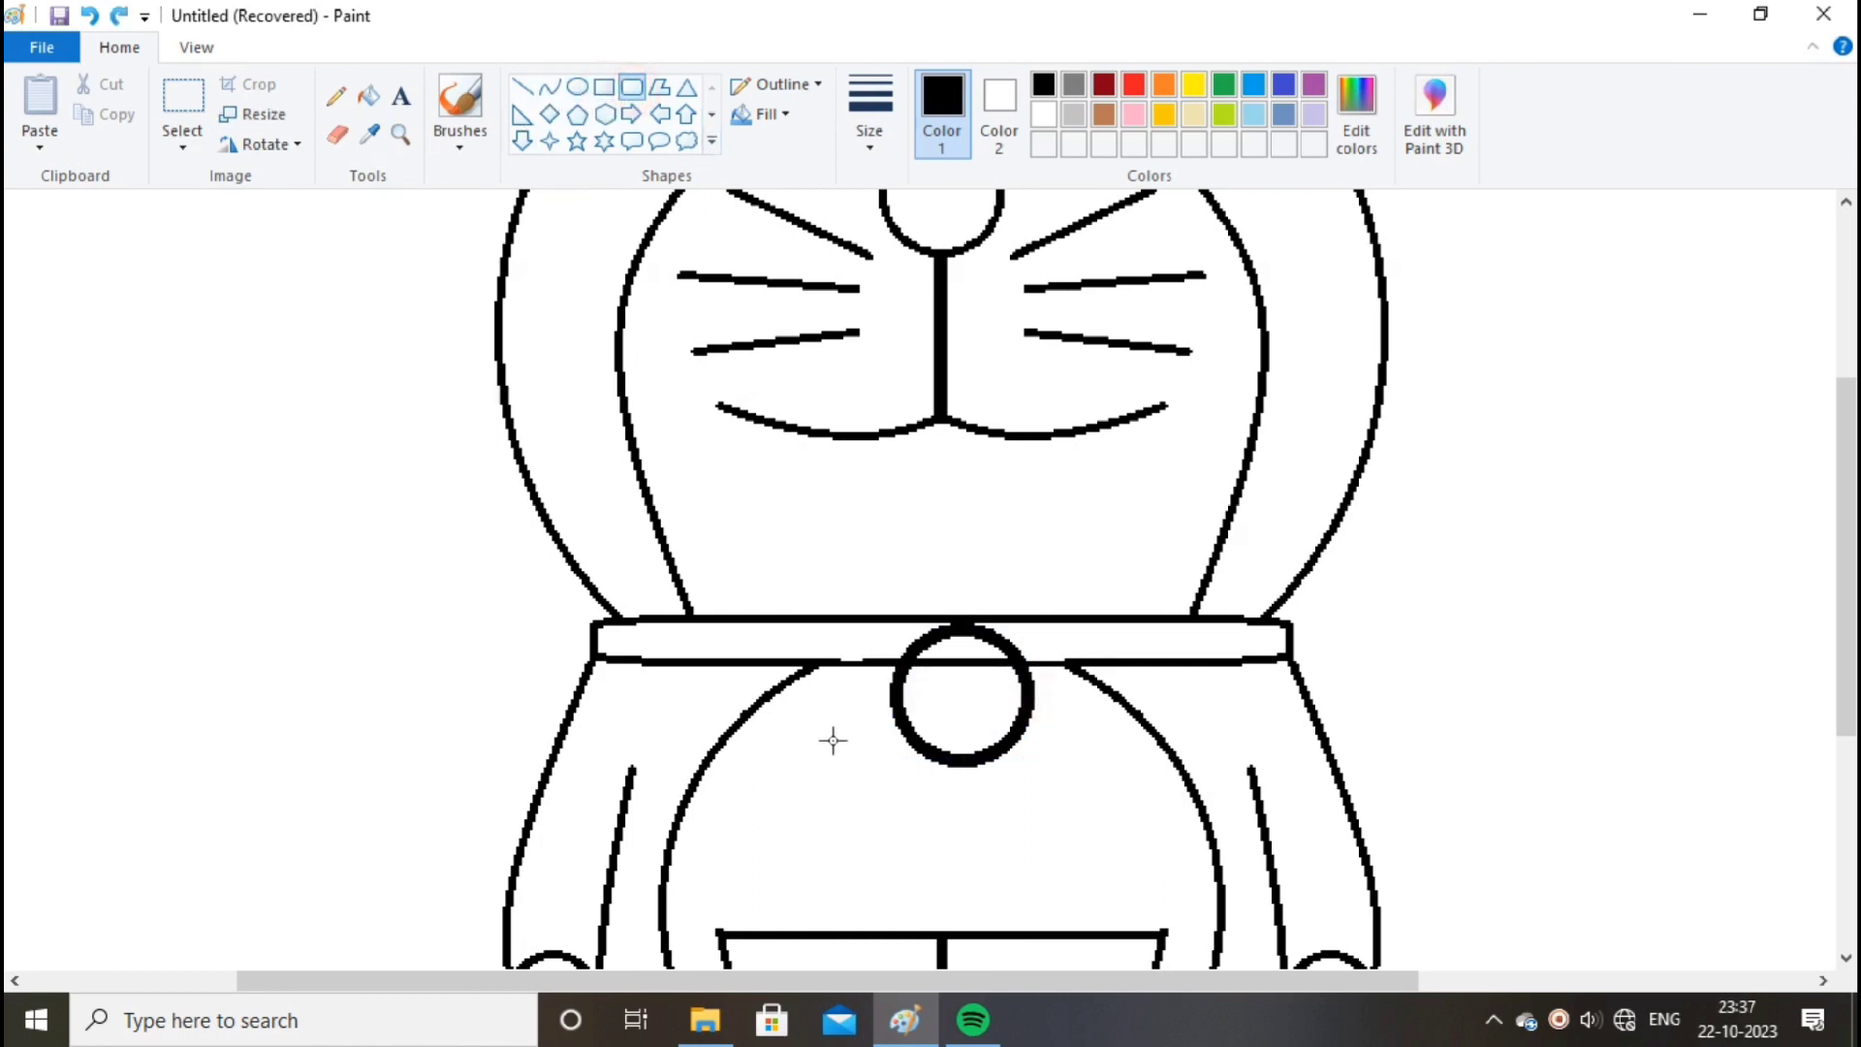
left_click_drag(883, 669, 1062, 696)
key("ctrl+z")
key("ctrl+z")
Draw a bell circle overlapping the collar's lower edge, then resize and centre it under the mouth
left_click(576, 86)
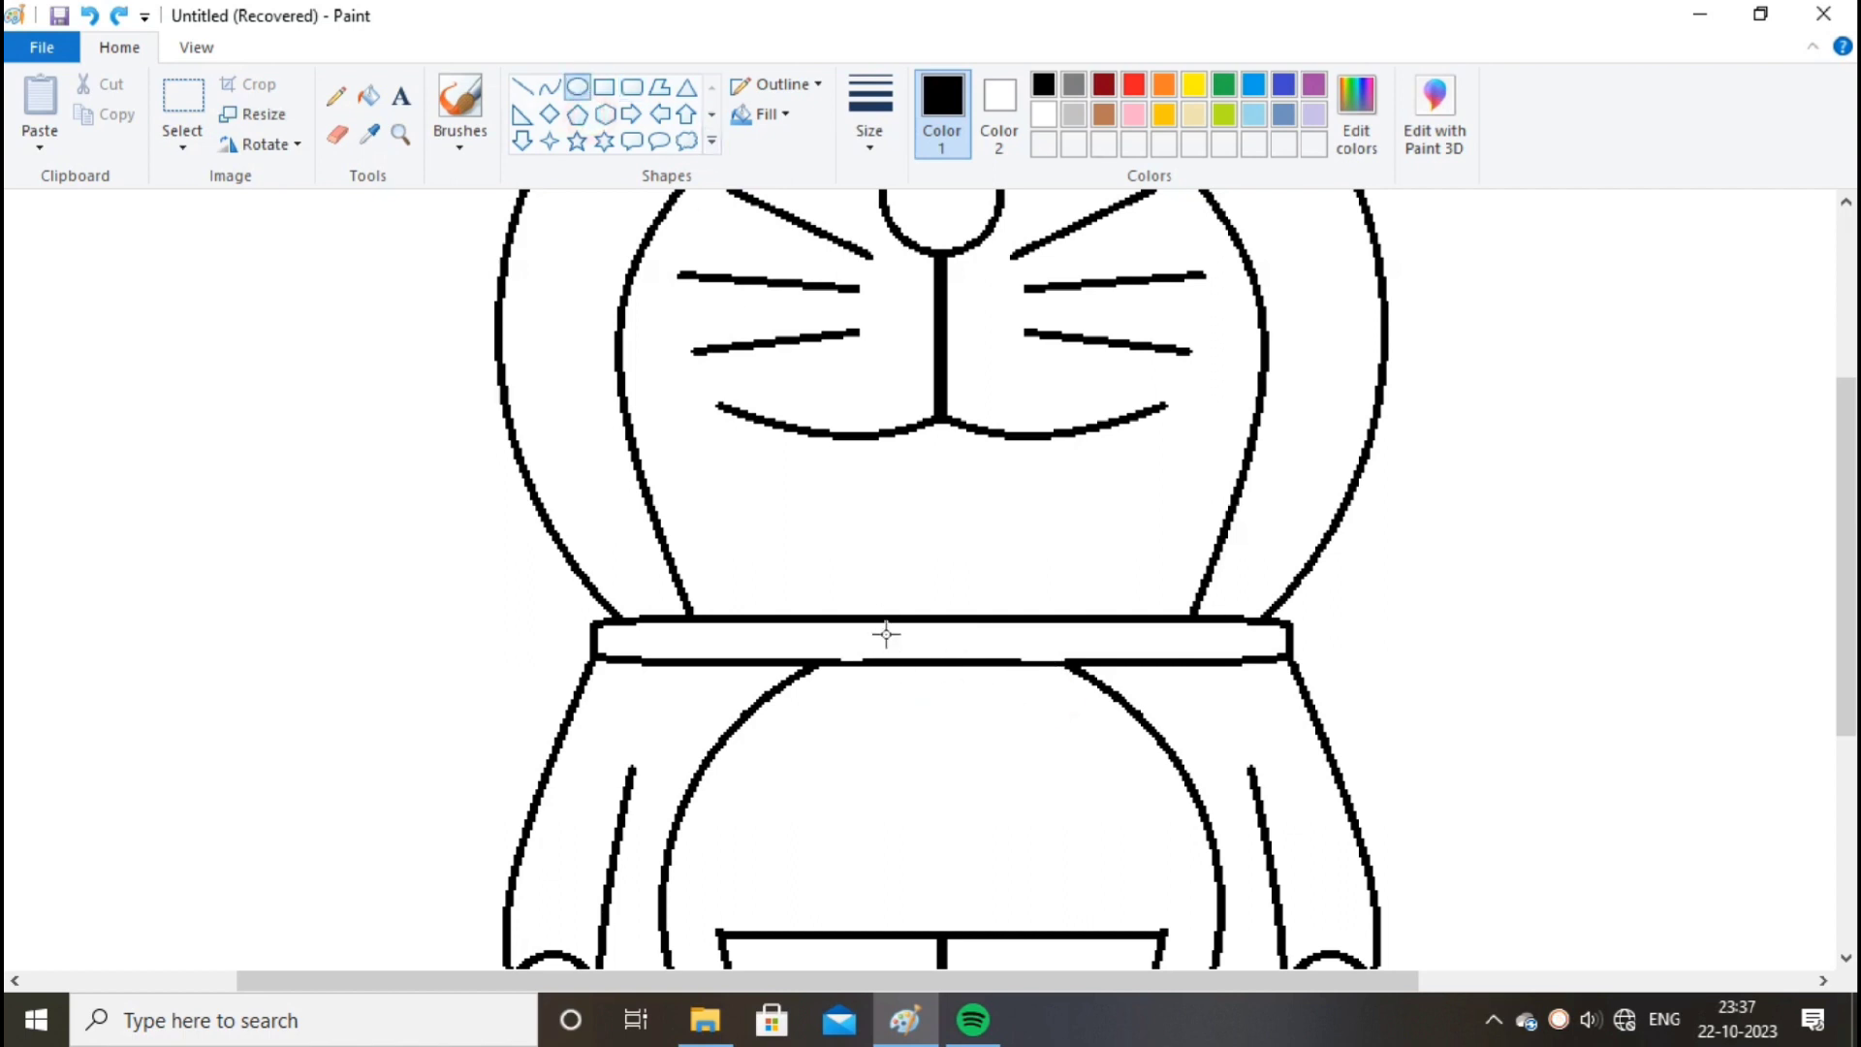
left_click_drag(885, 632, 1038, 768)
left_click_drag(967, 714, 953, 714)
left_click_drag(1015, 773, 944, 744)
left_click(943, 710)
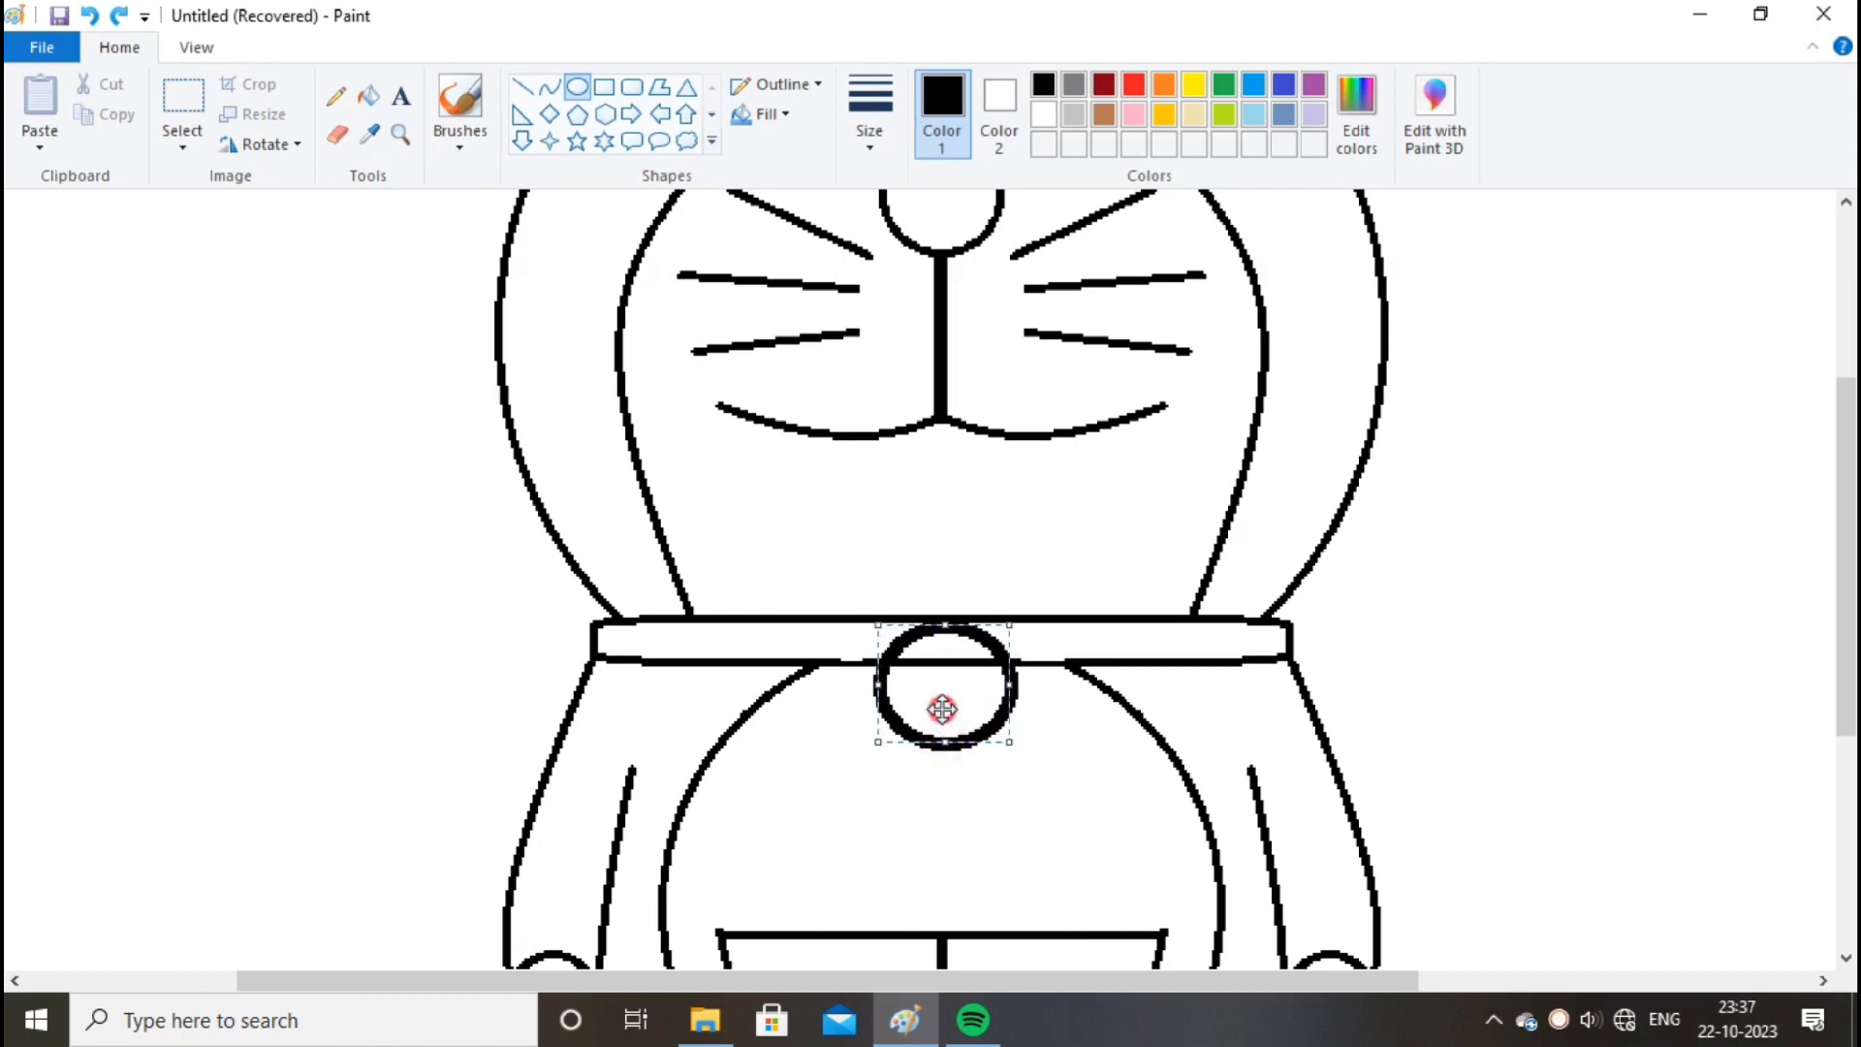
left_click(982, 820)
Try to add a thin rounded rectangle across the bell circle, nudged up to the collar's lower edge
left_click(632, 86)
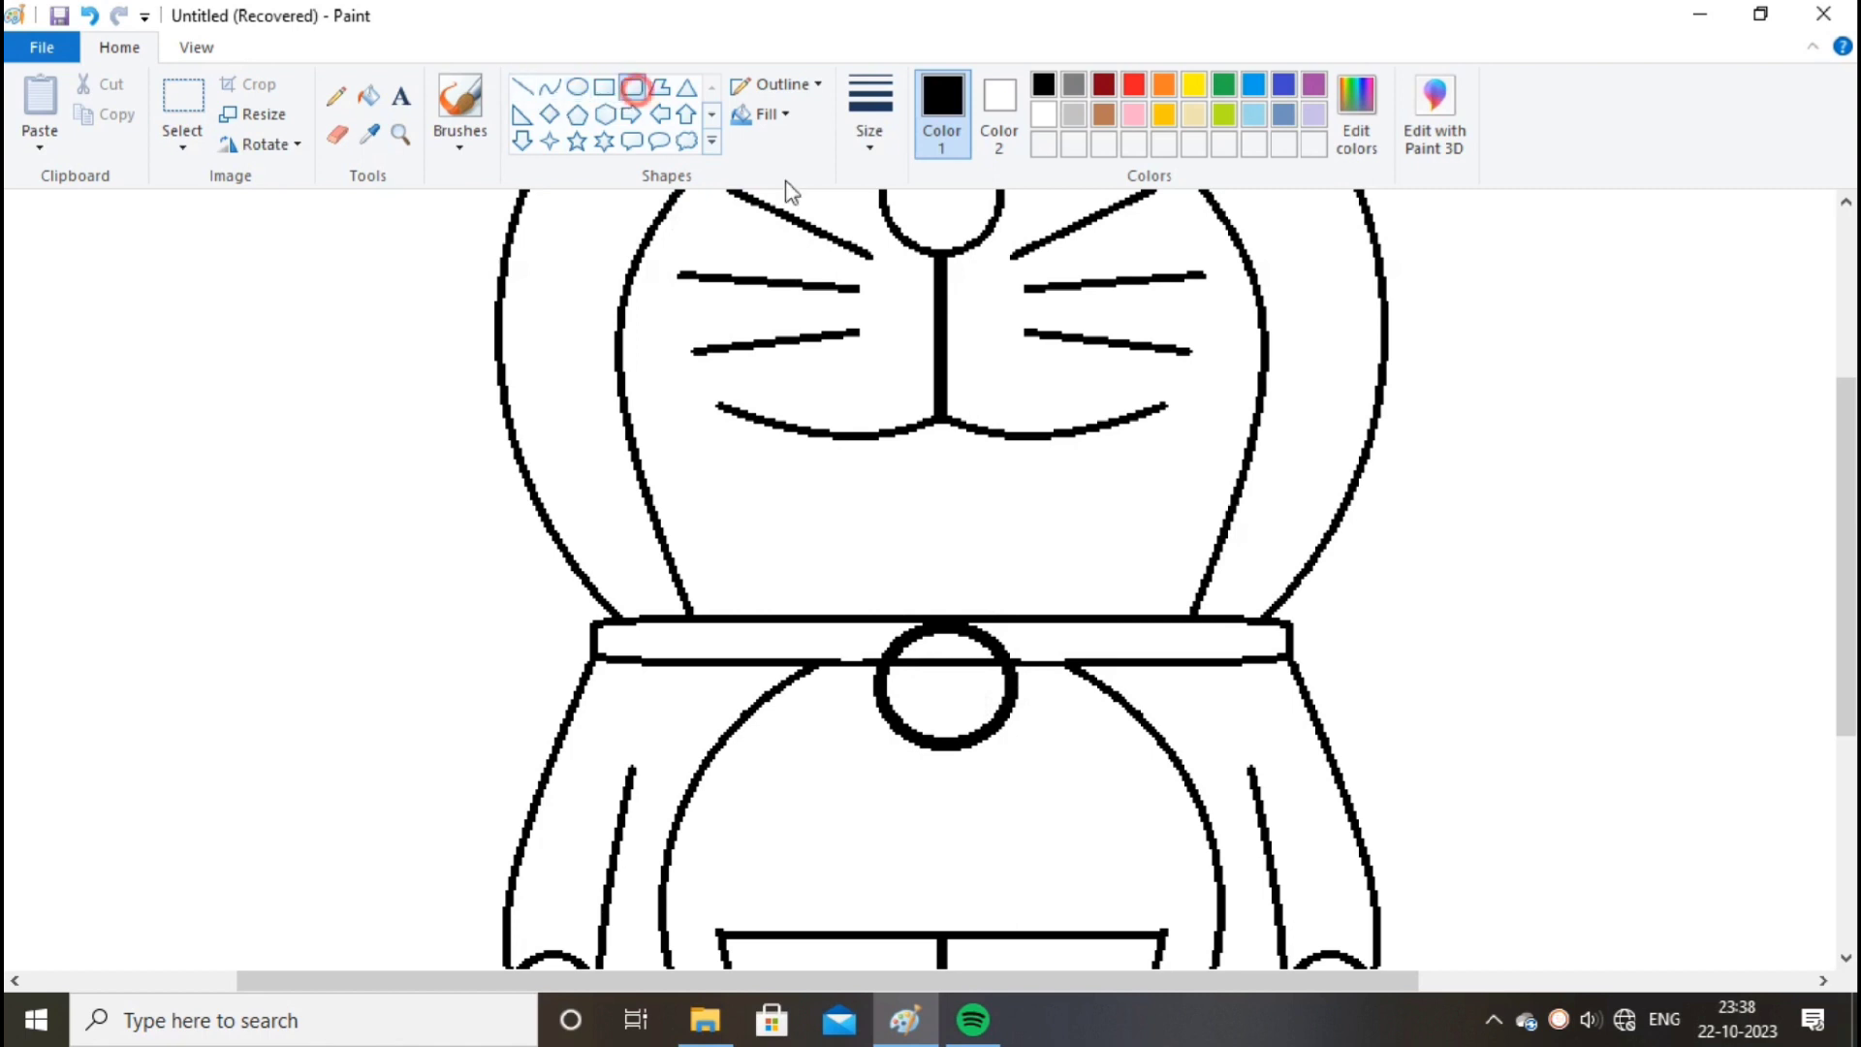
left_click_drag(897, 669, 1038, 679)
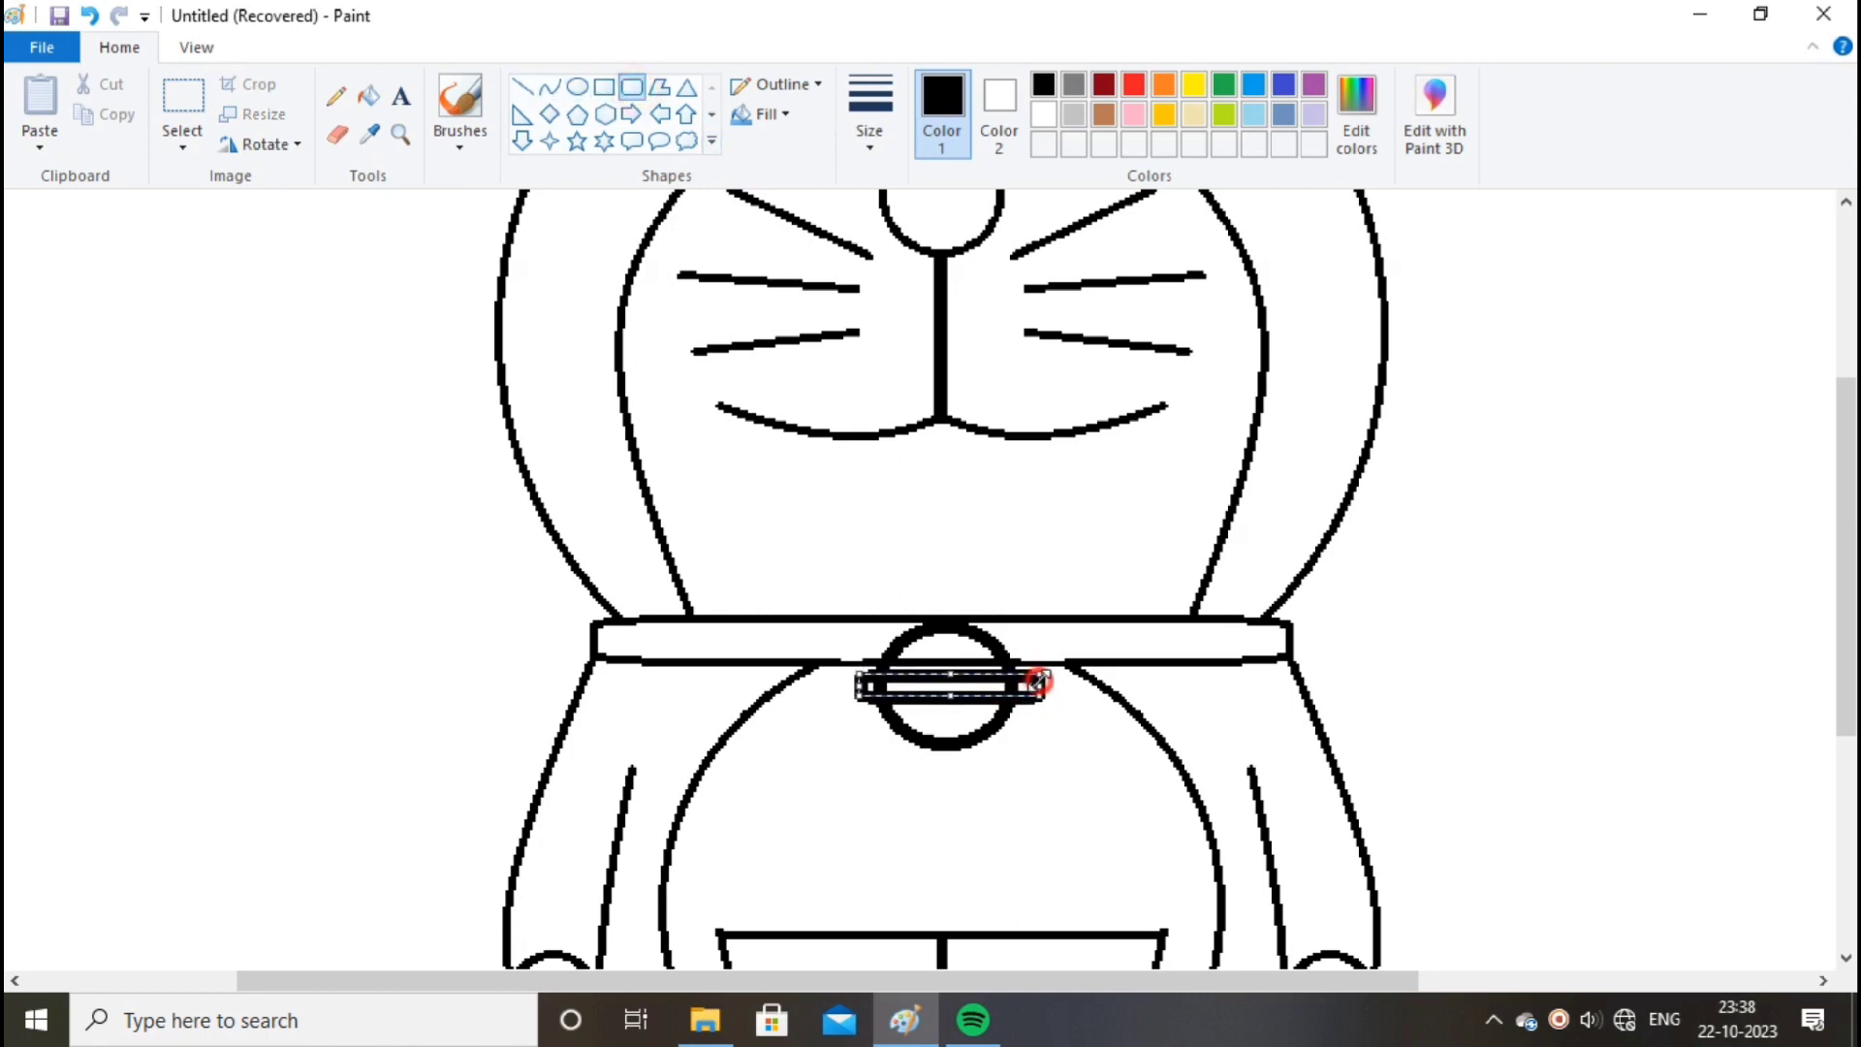
key("Left")
key("Left")
key("Left")
key("Left")
key("Up")
key("Up")
key("Up")
key("Up")
key("Right")
key("Right")
key("Right")
key("Right")
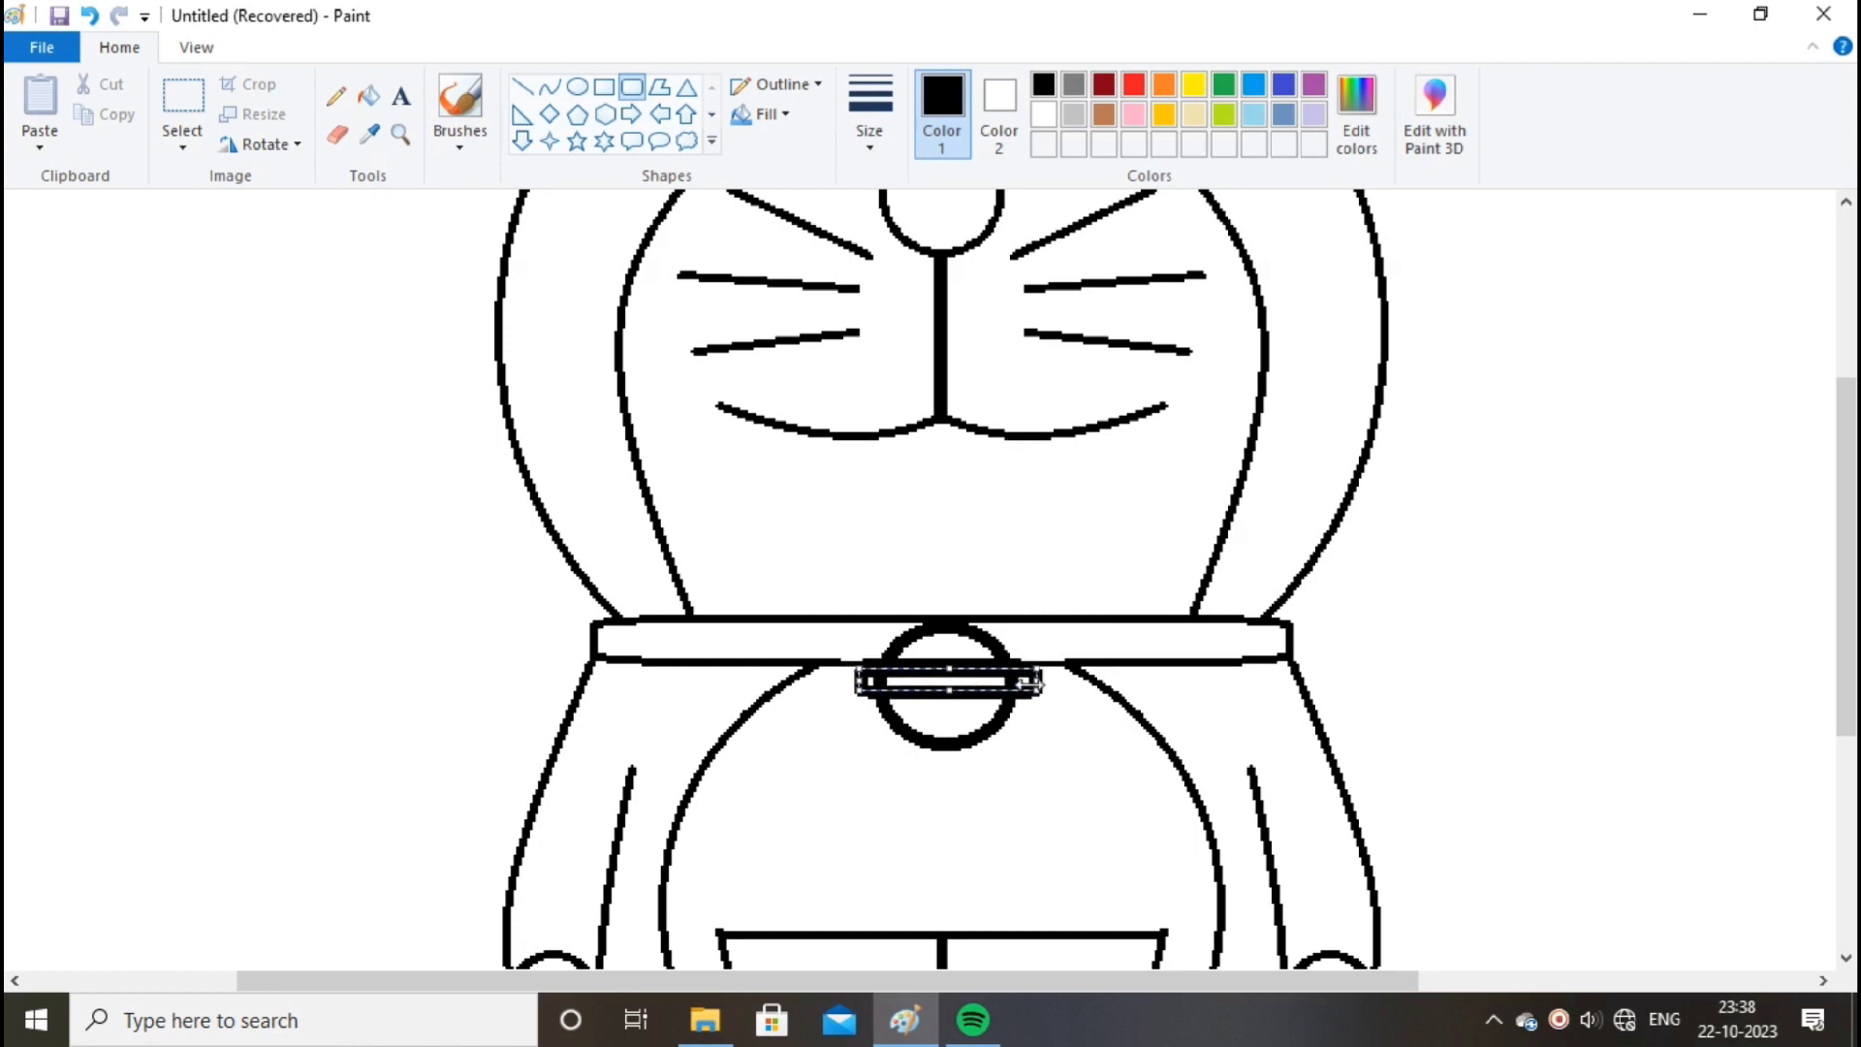
left_click(1074, 745)
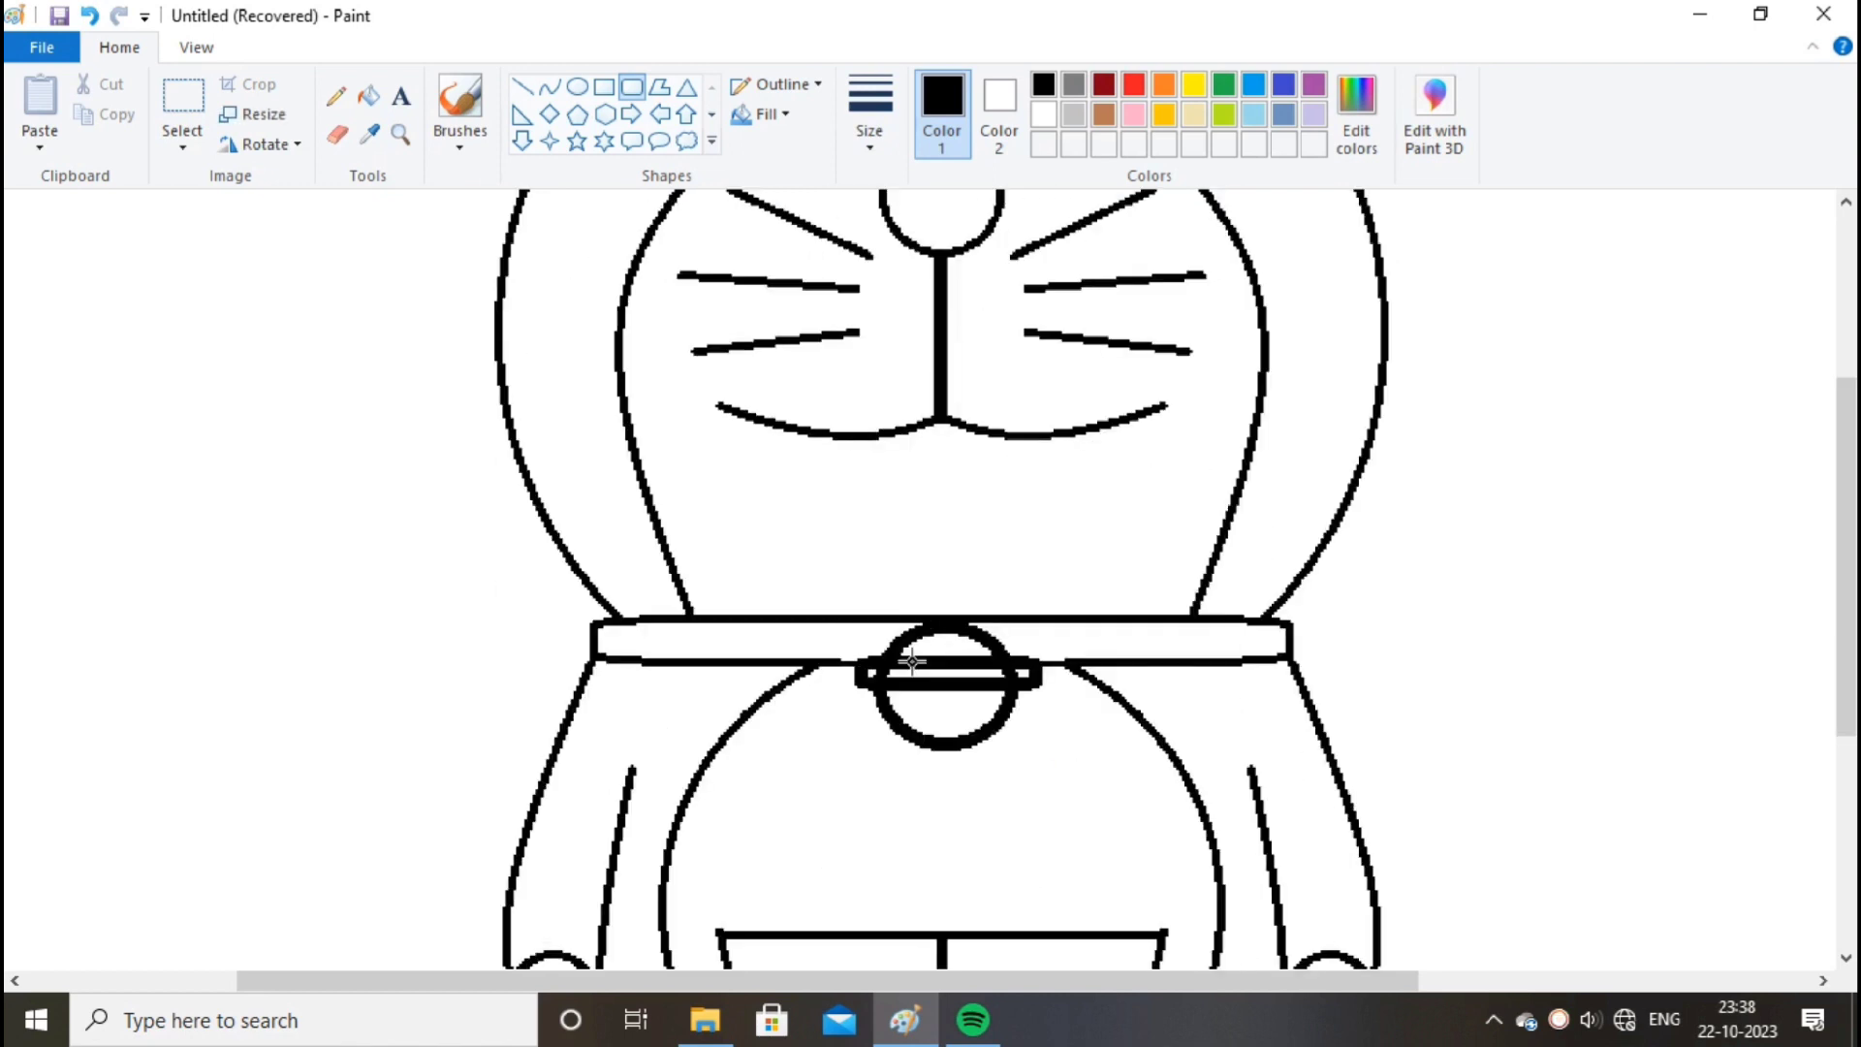
left_click(336, 134)
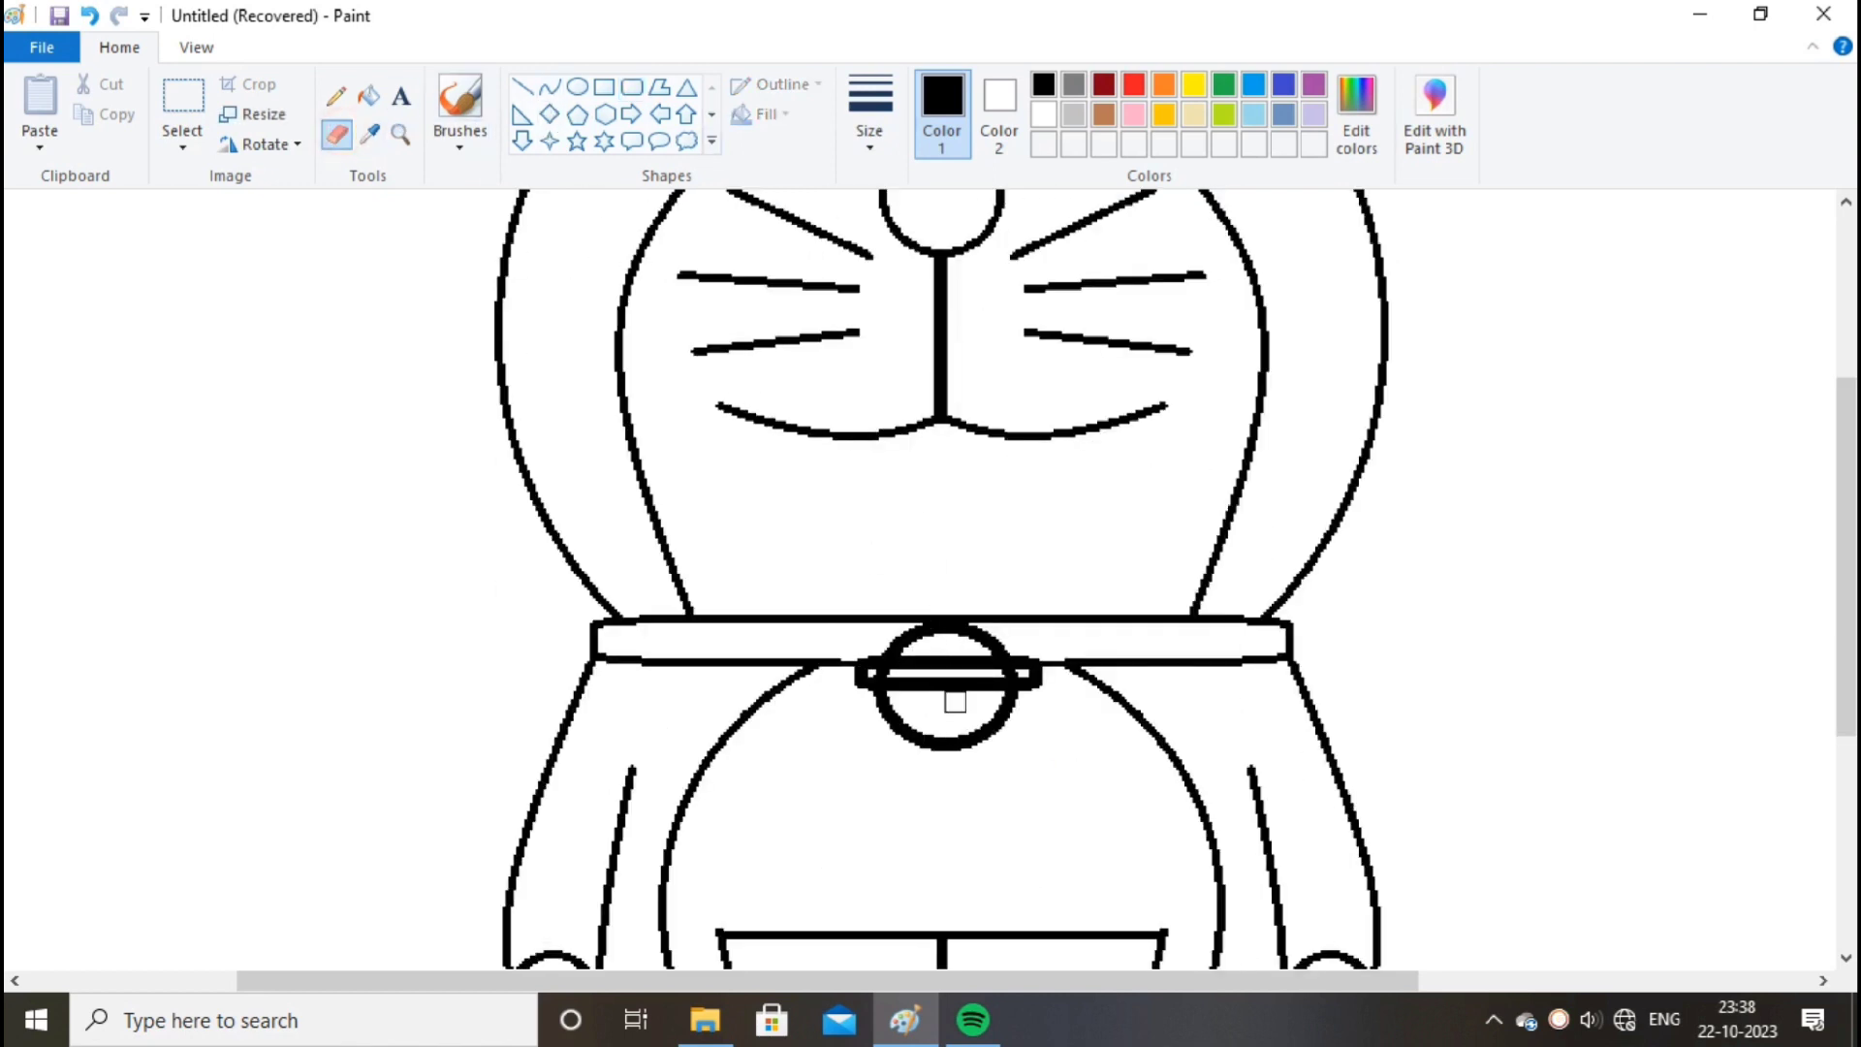
left_click_drag(956, 699, 951, 698)
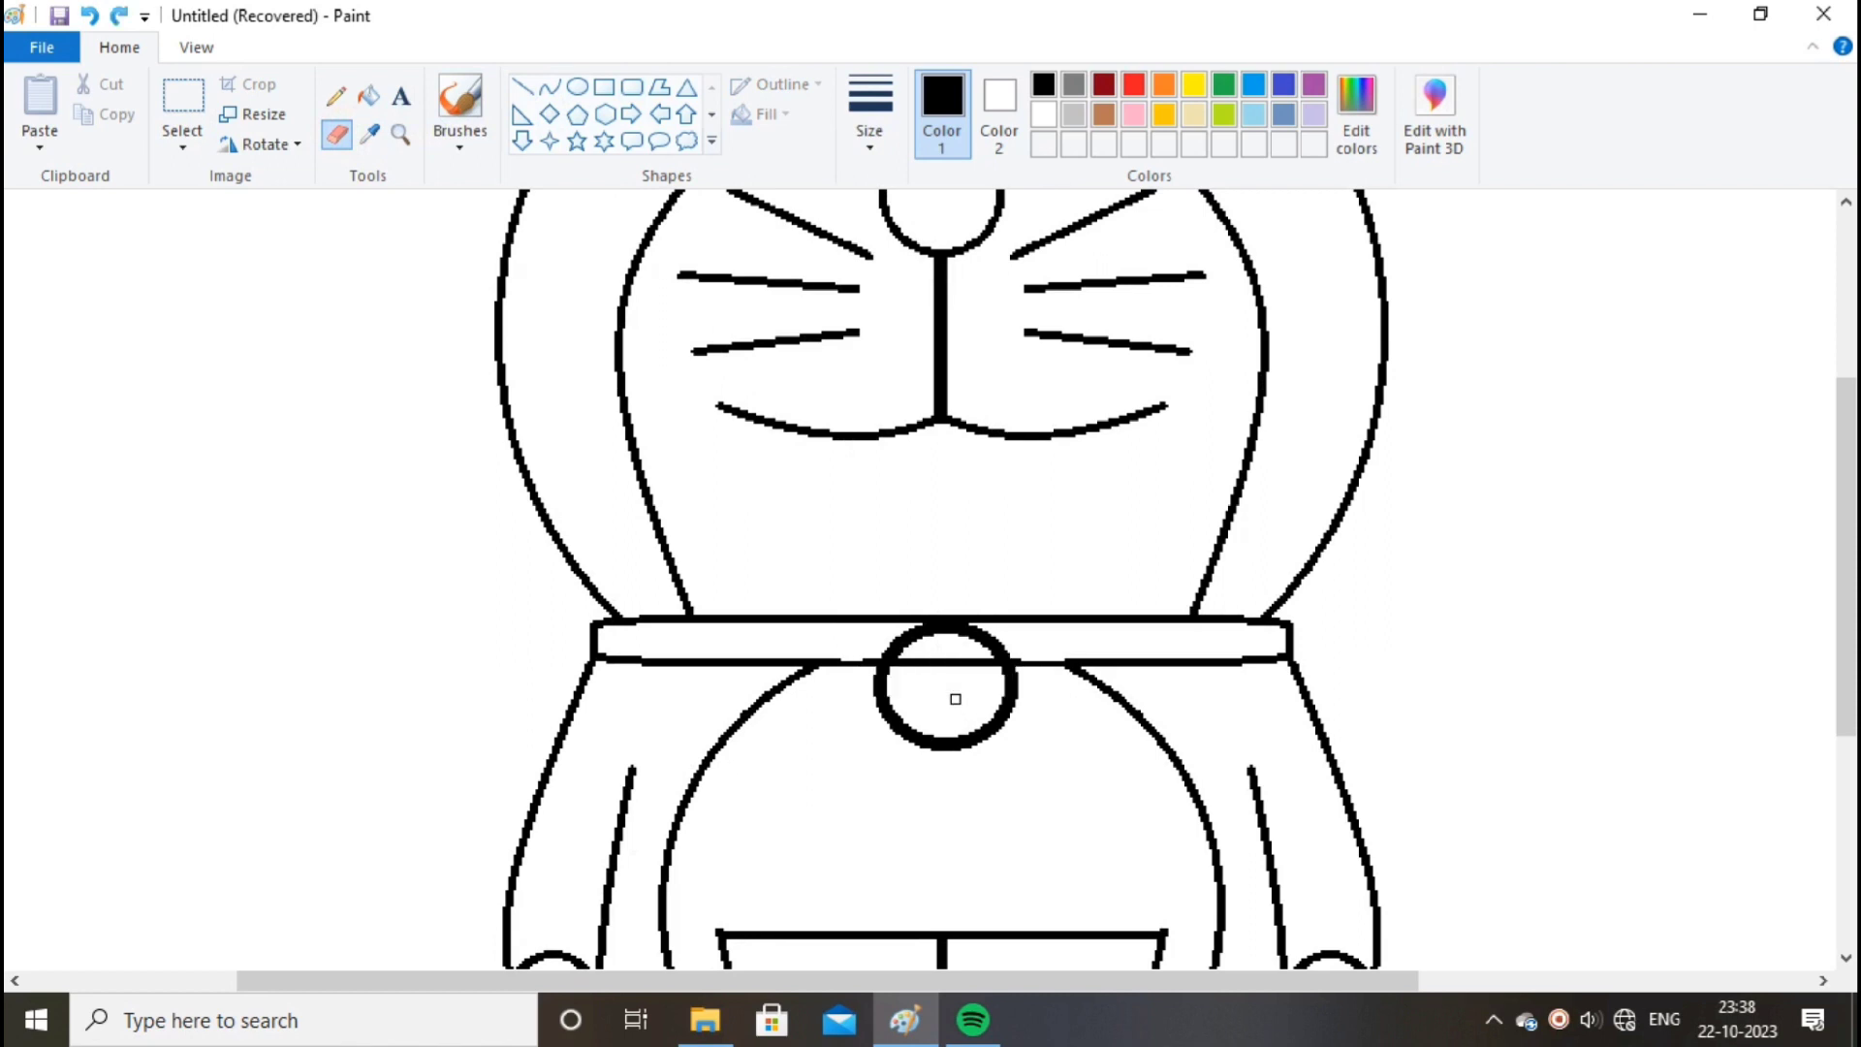
left_click(604, 86)
left_click_drag(856, 660, 1036, 716)
key("ctrl+z")
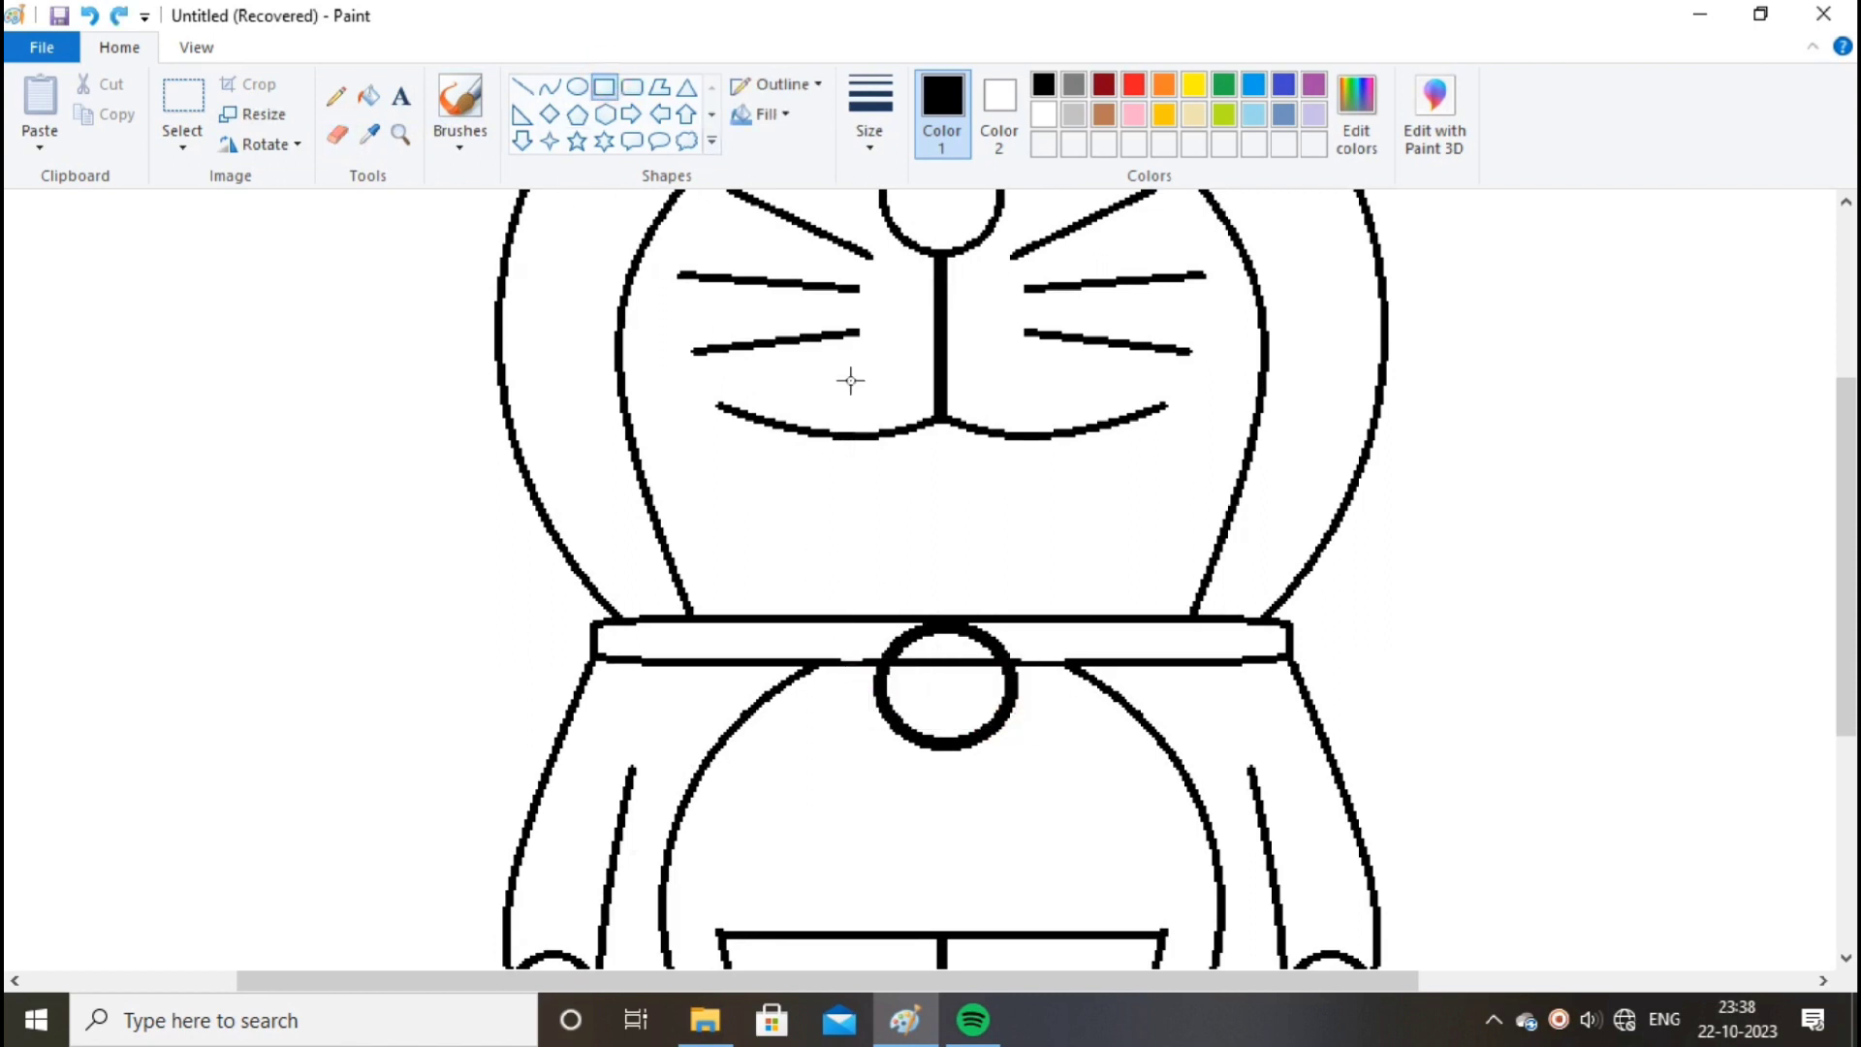
Draw a thin rounded rectangle across the bell circle just below the collar and centre it on the circle
left_click(632, 87)
left_click_drag(854, 660, 1062, 696)
left_click_drag(960, 658, 955, 715)
left_click_drag(957, 685, 946, 684)
left_click(1052, 748)
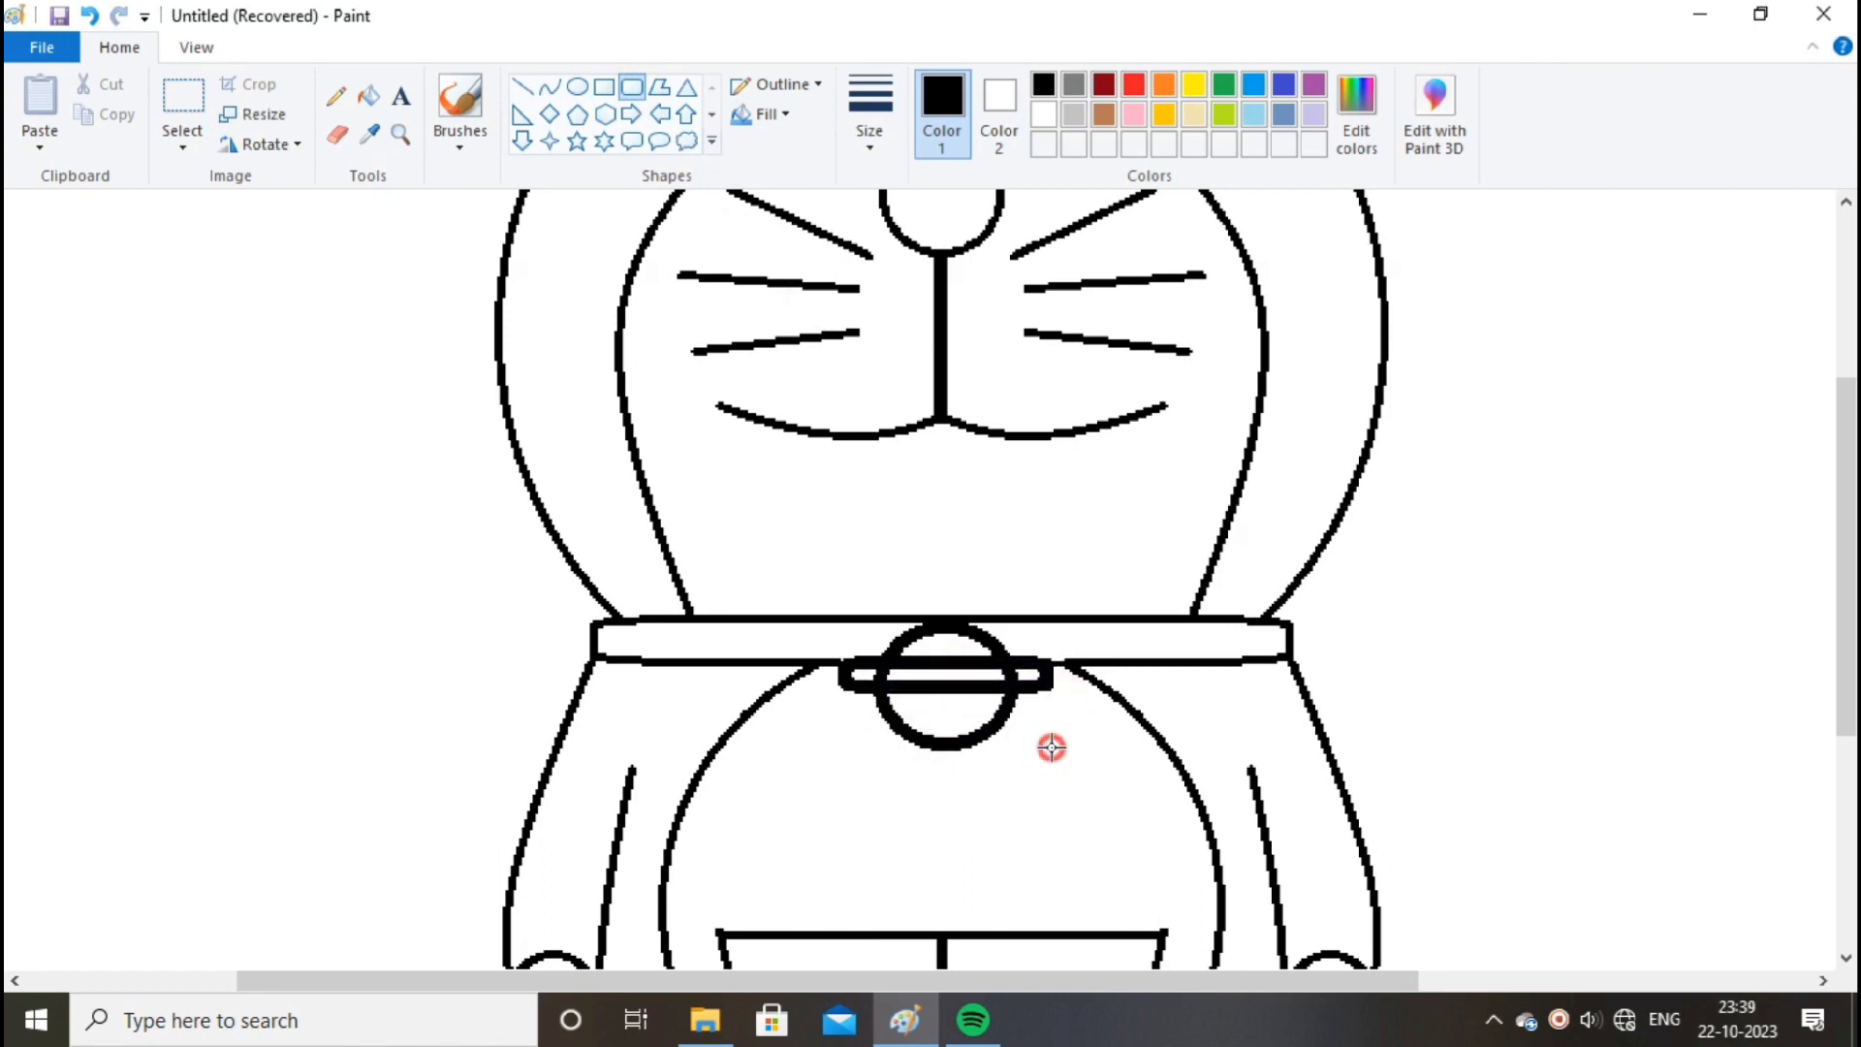
Erase the parts of the bell circle's outline that cross the inside of the horizontal rounded bar
scroll(1047, 725, "up", 1)
mouse_move(1847, 509)
left_mouse_down()
mouse_move(1837, 843)
mouse_move(1813, 714)
left_mouse_up()
left_click_drag(934, 980, 1137, 980)
left_click(337, 135)
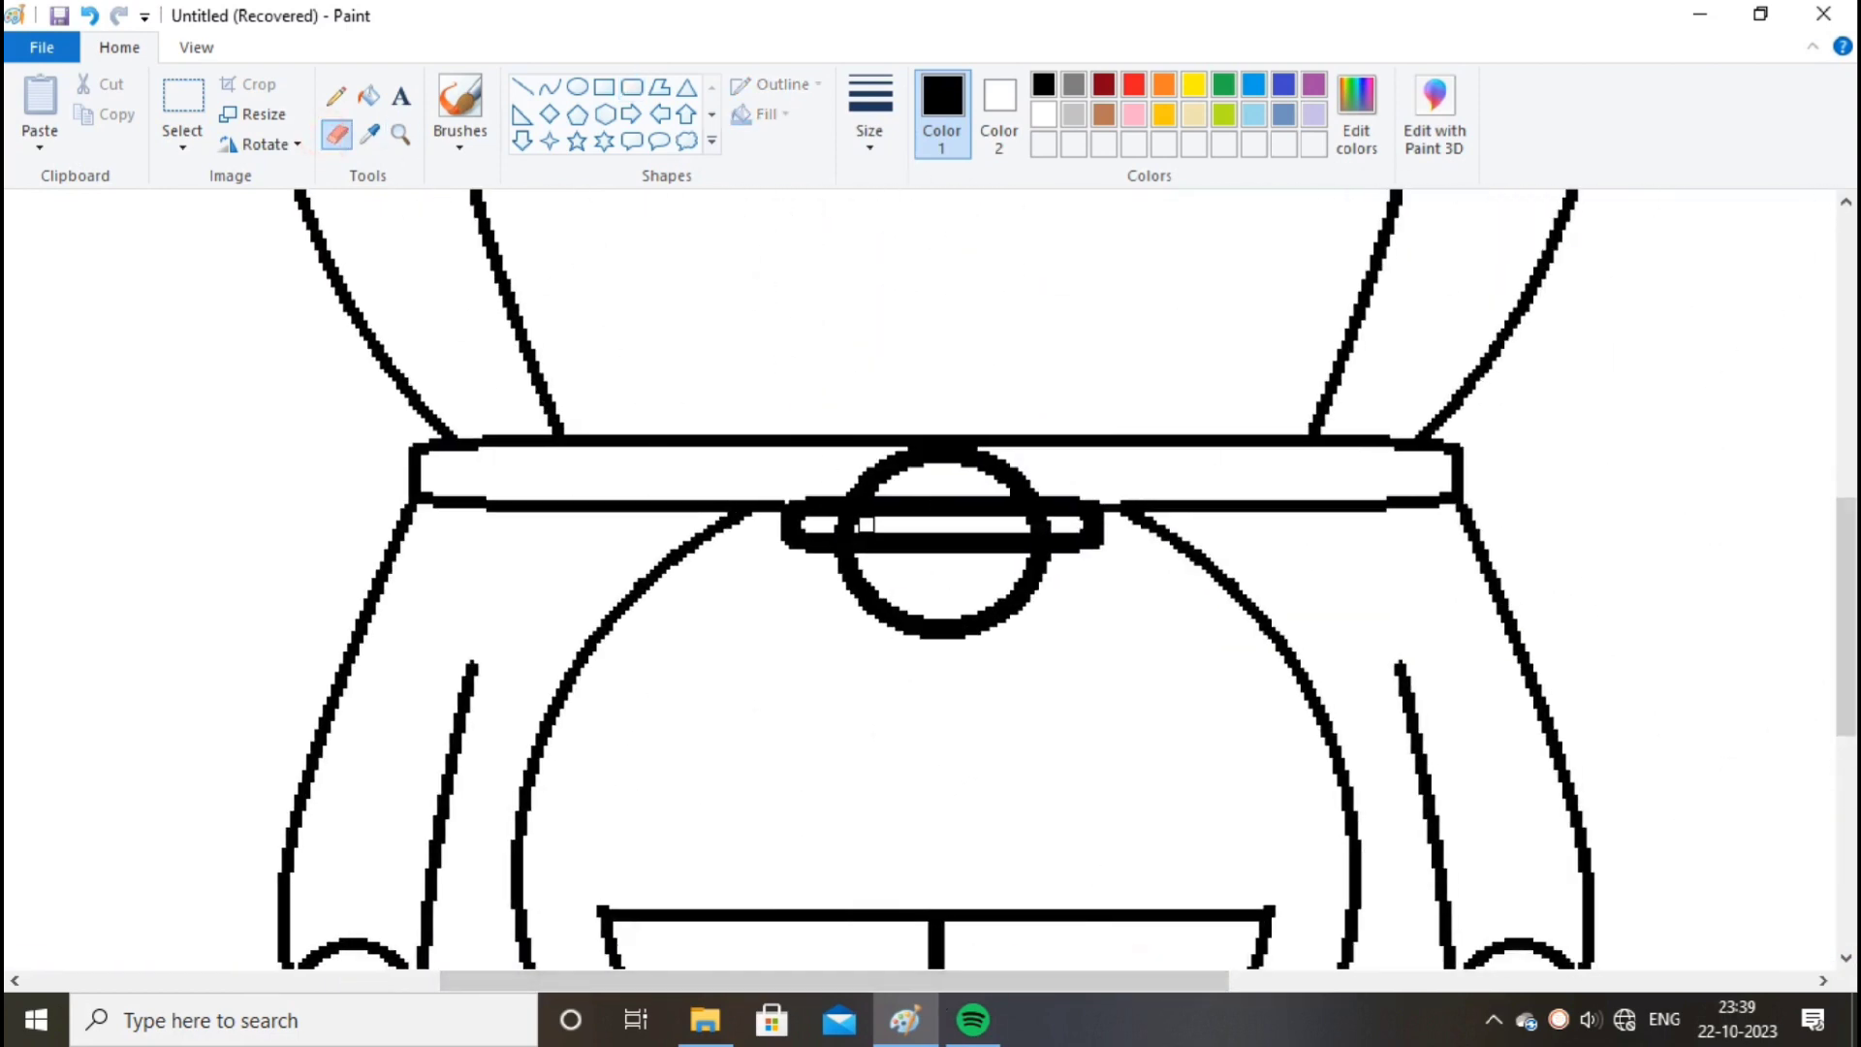
mouse_move(853, 524)
left_mouse_down()
mouse_move(818, 524)
mouse_move(1063, 524)
left_mouse_up()
key("ctrl+z")
Draw a narrow rounded rectangle as a solid vertical slot from the horizontal bar to the bell's lower edge
left_click(633, 86)
left_click_drag(928, 553, 953, 615)
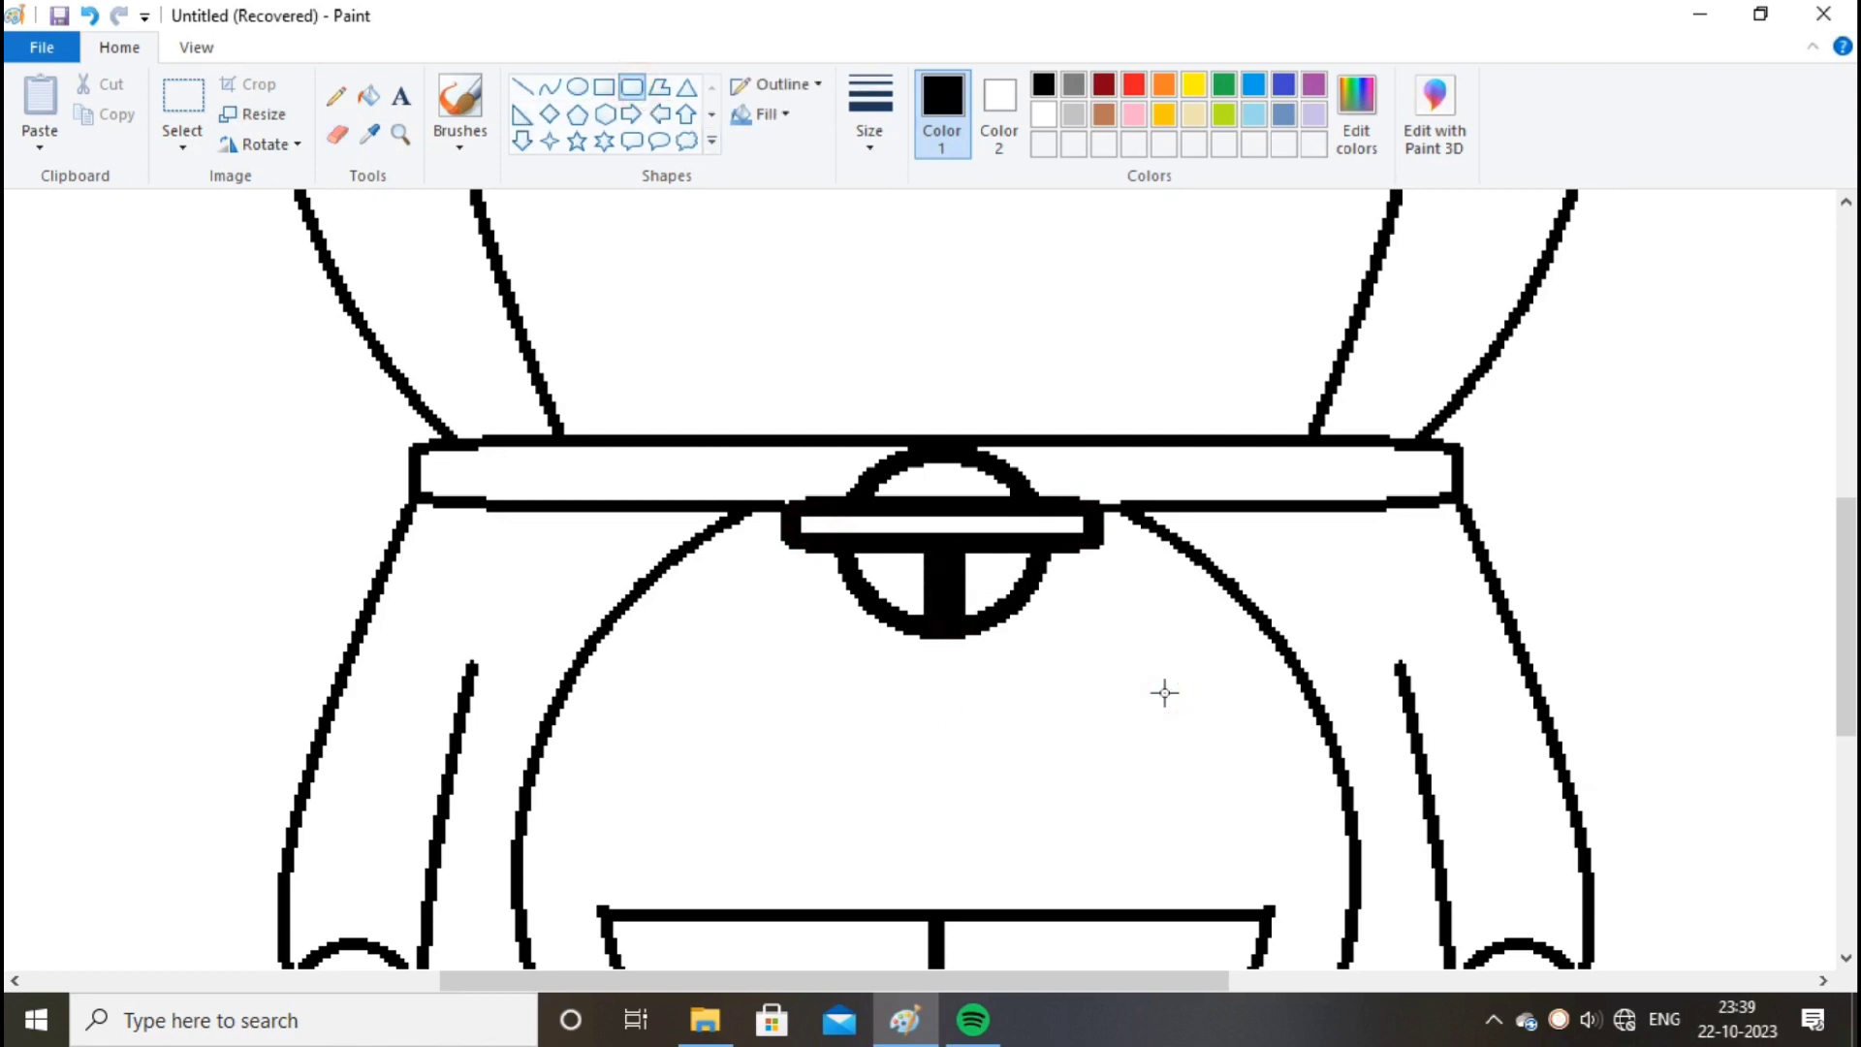
scroll(1165, 692, "down", 2)
scroll(1165, 692, "up", 2)
scroll(889, 503, "down", 2)
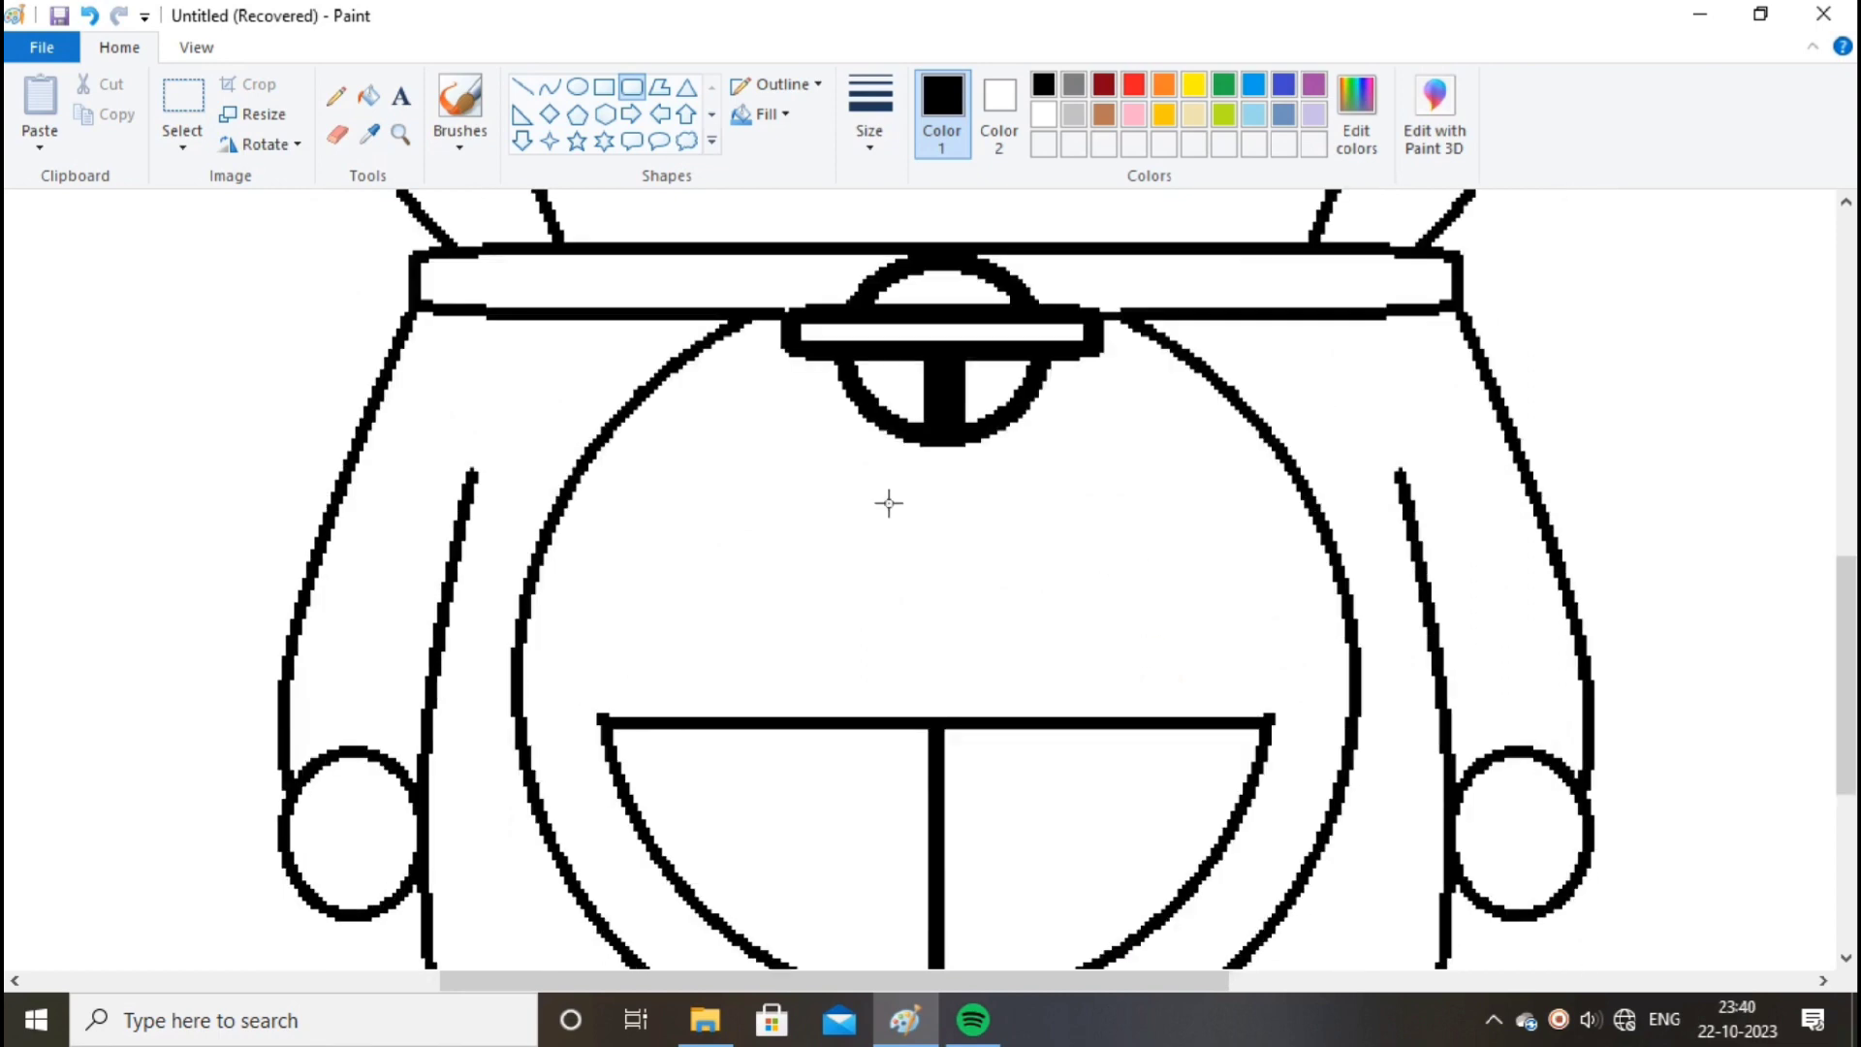
scroll(887, 500, "down", 4)
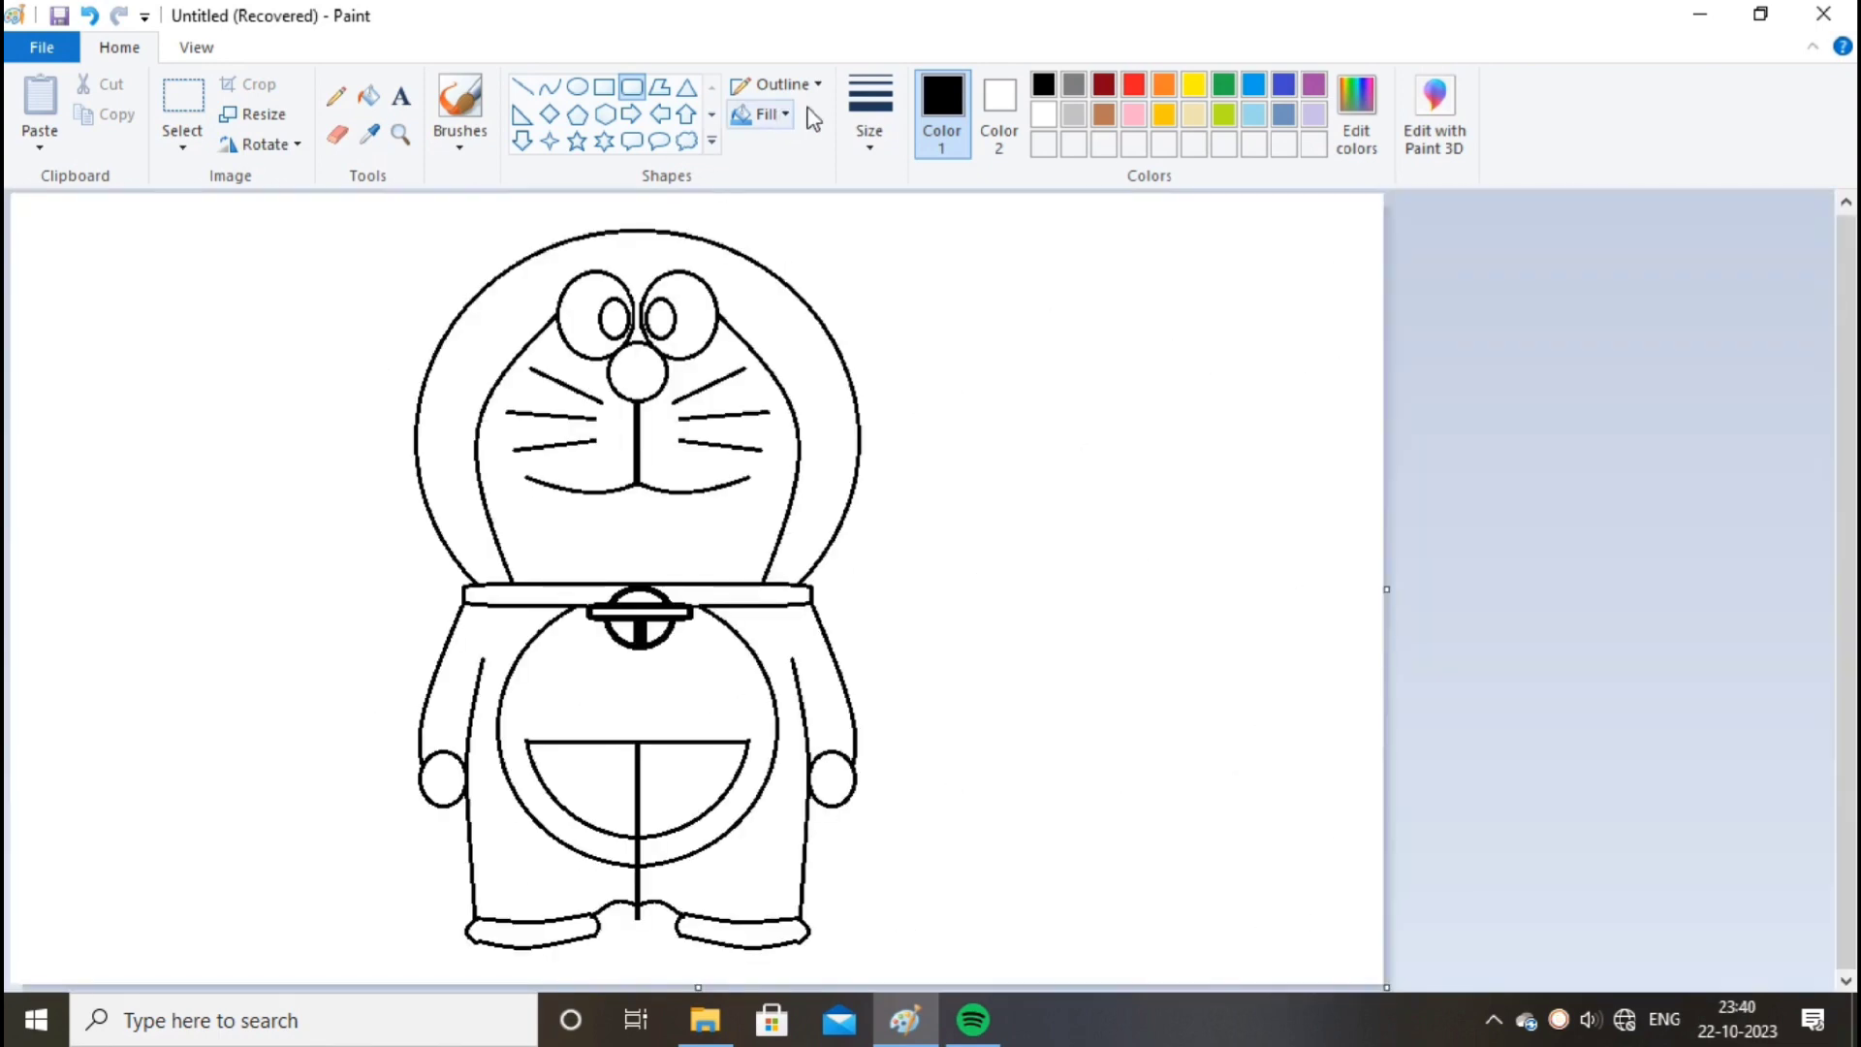
Draw a straight line along the collar's upper edge between the two ends of the head outline, adjusting its thickness
left_click(869, 117)
left_click(906, 295)
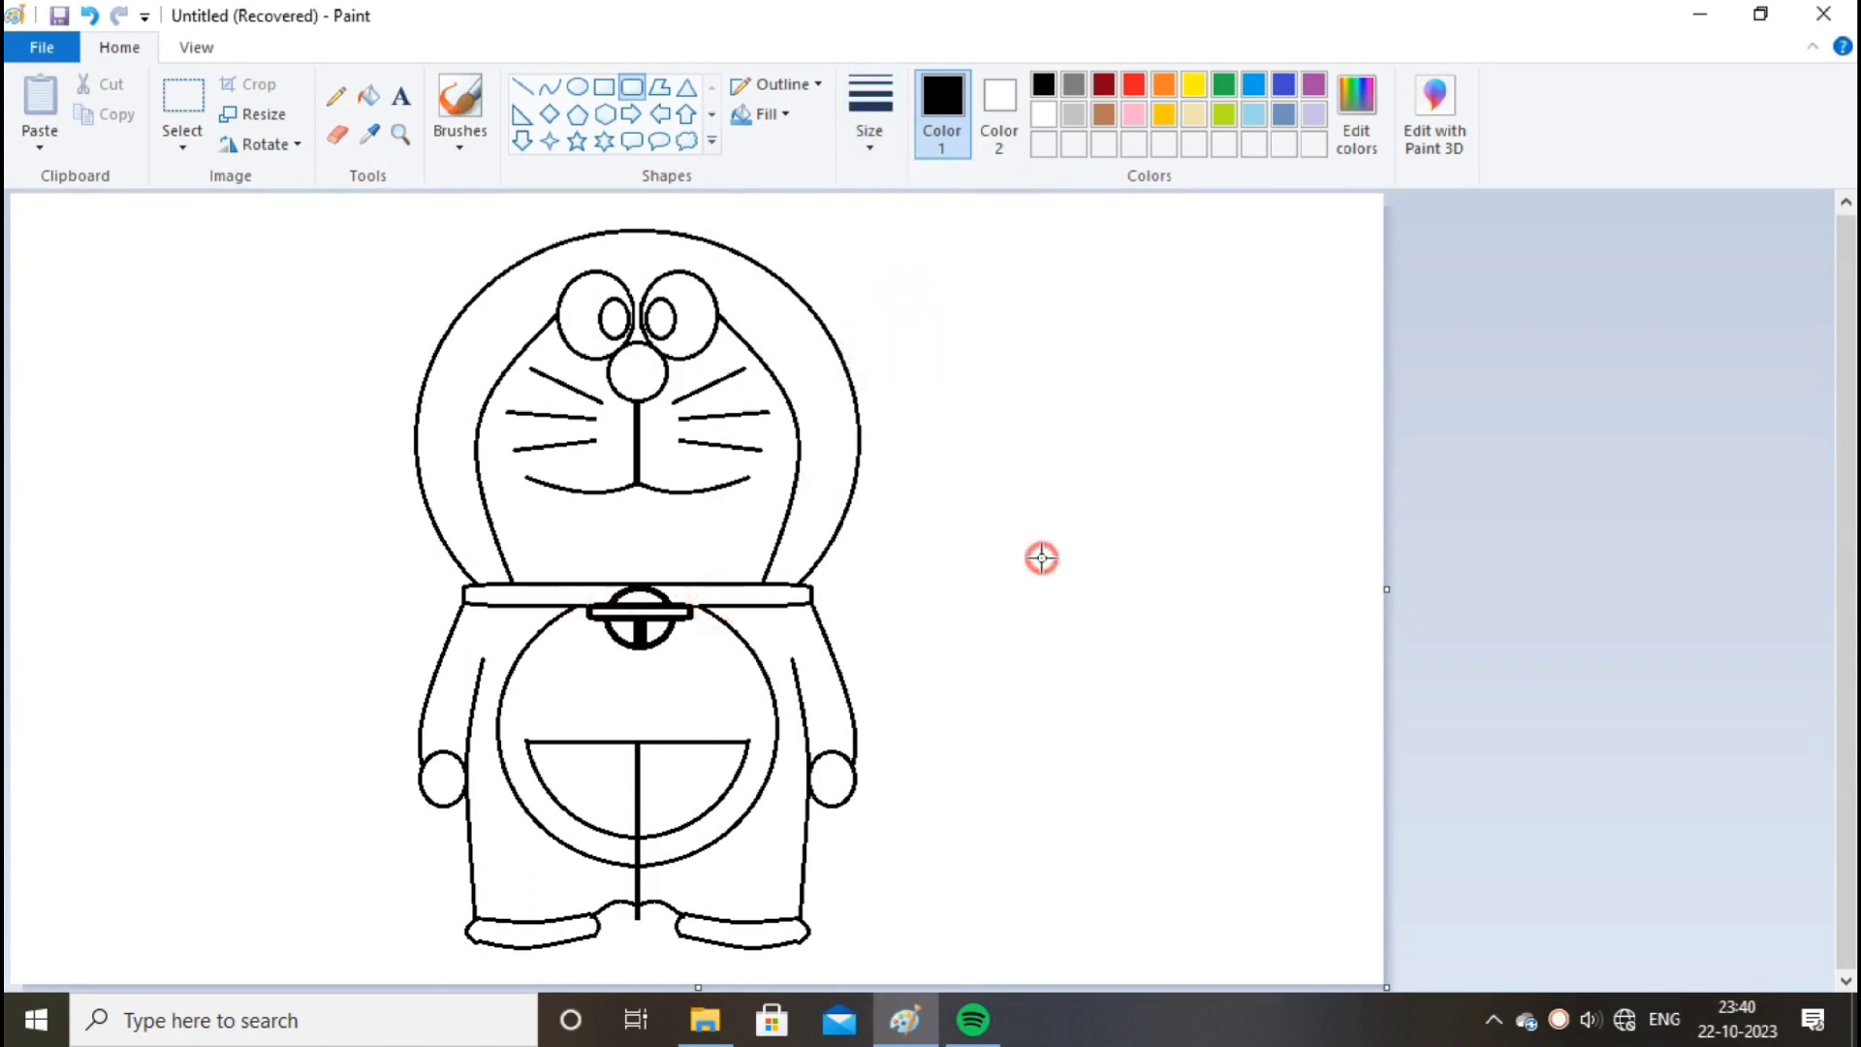
left_click(521, 87)
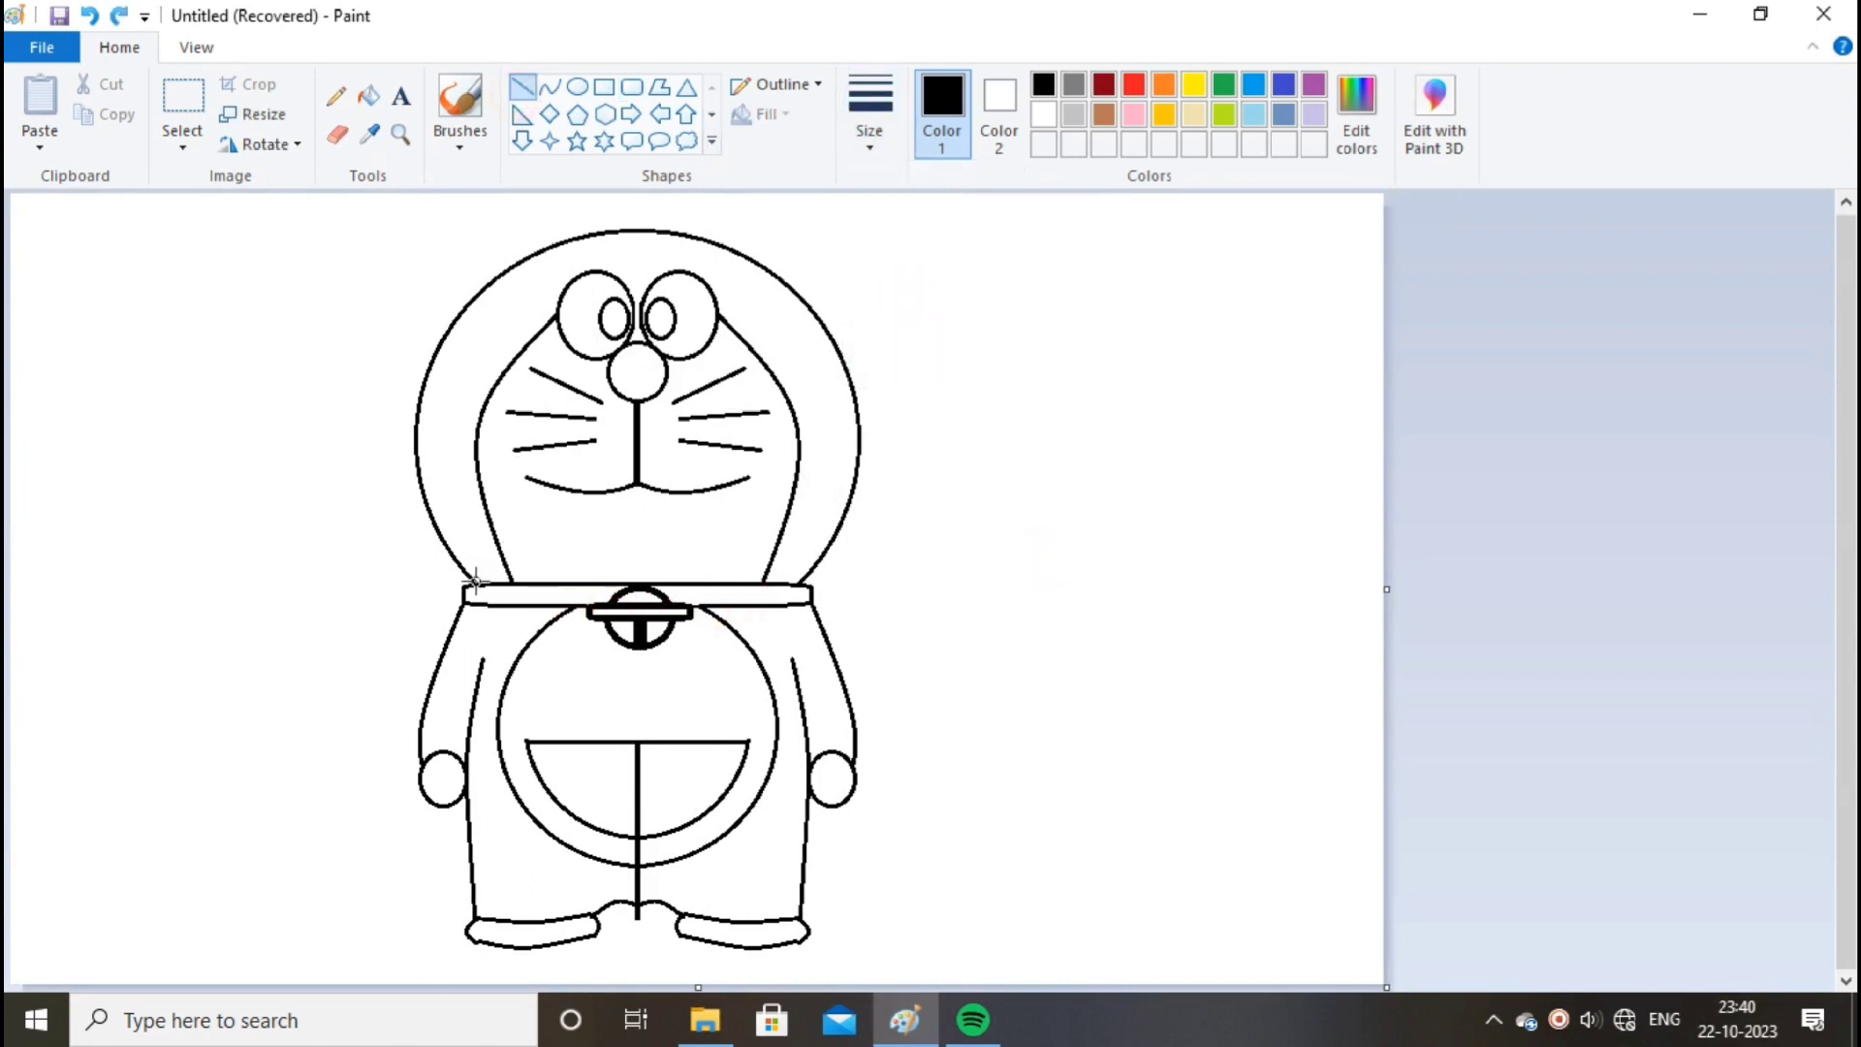
left_click_drag(475, 579, 805, 584)
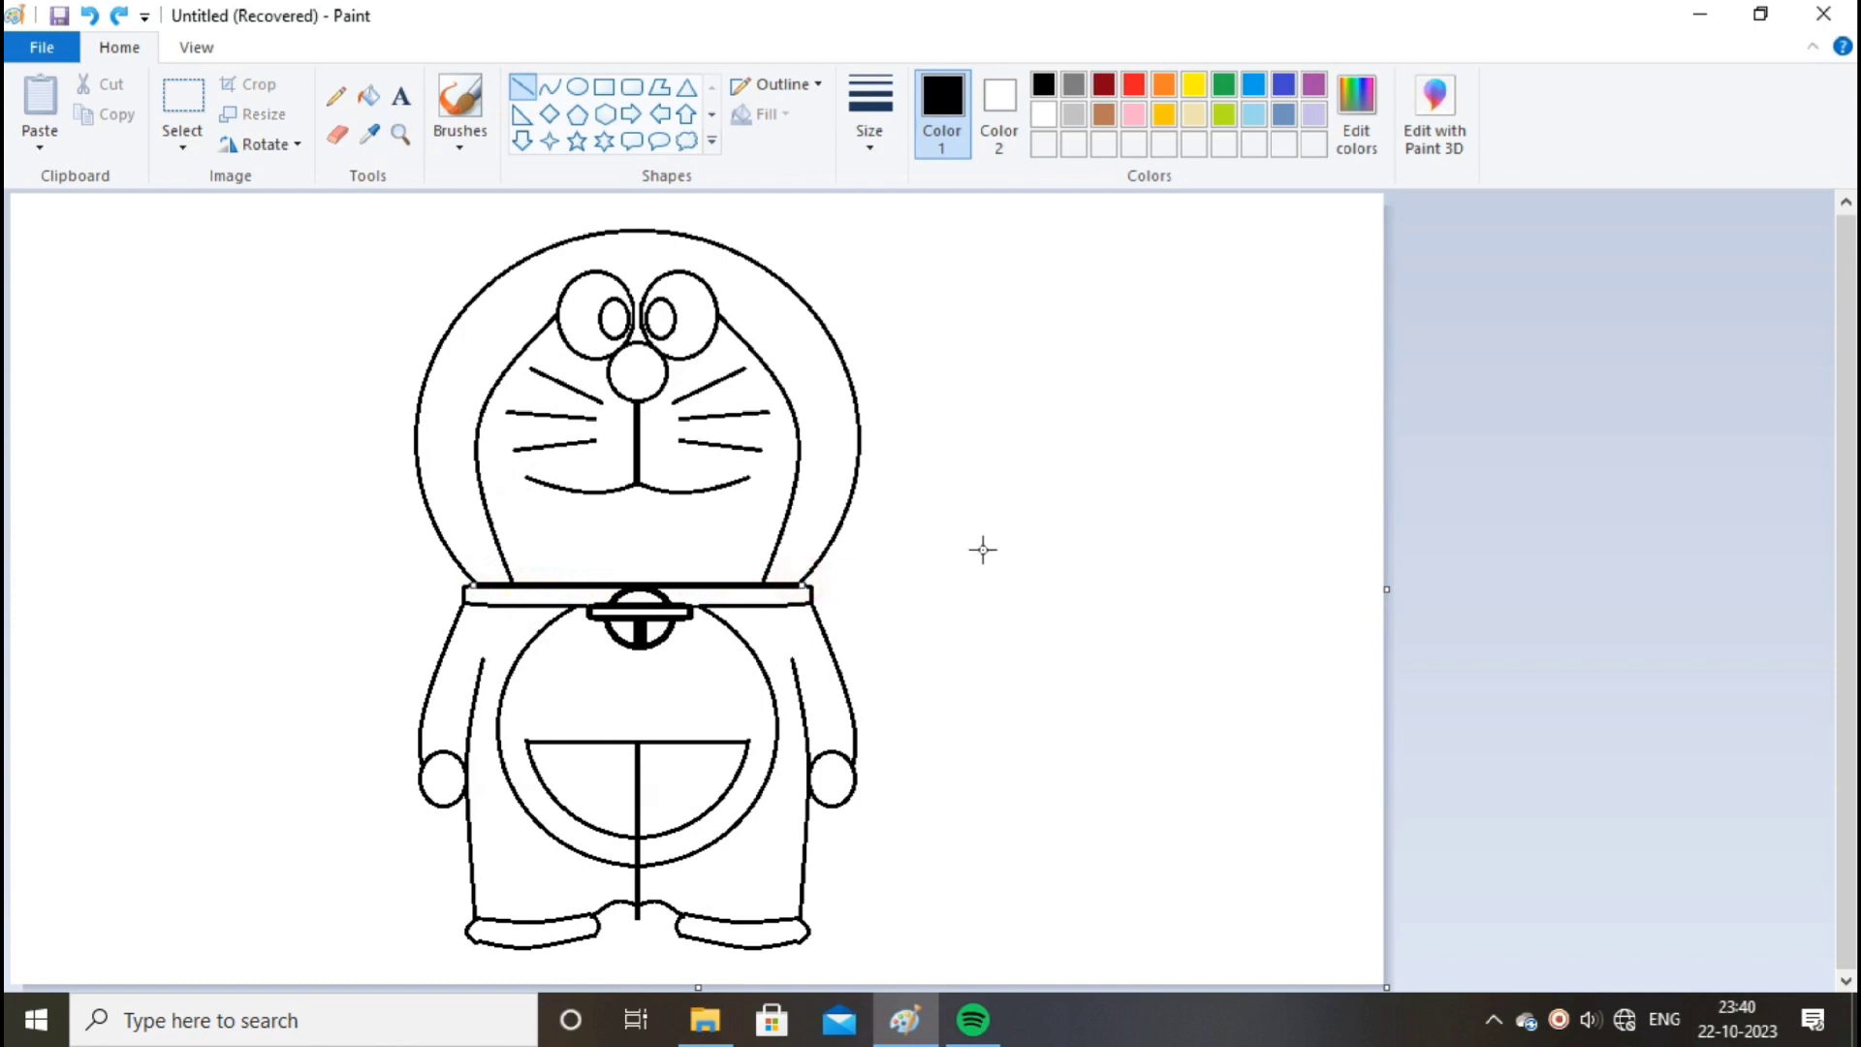
left_click(872, 116)
left_click(904, 241)
left_click(1108, 456)
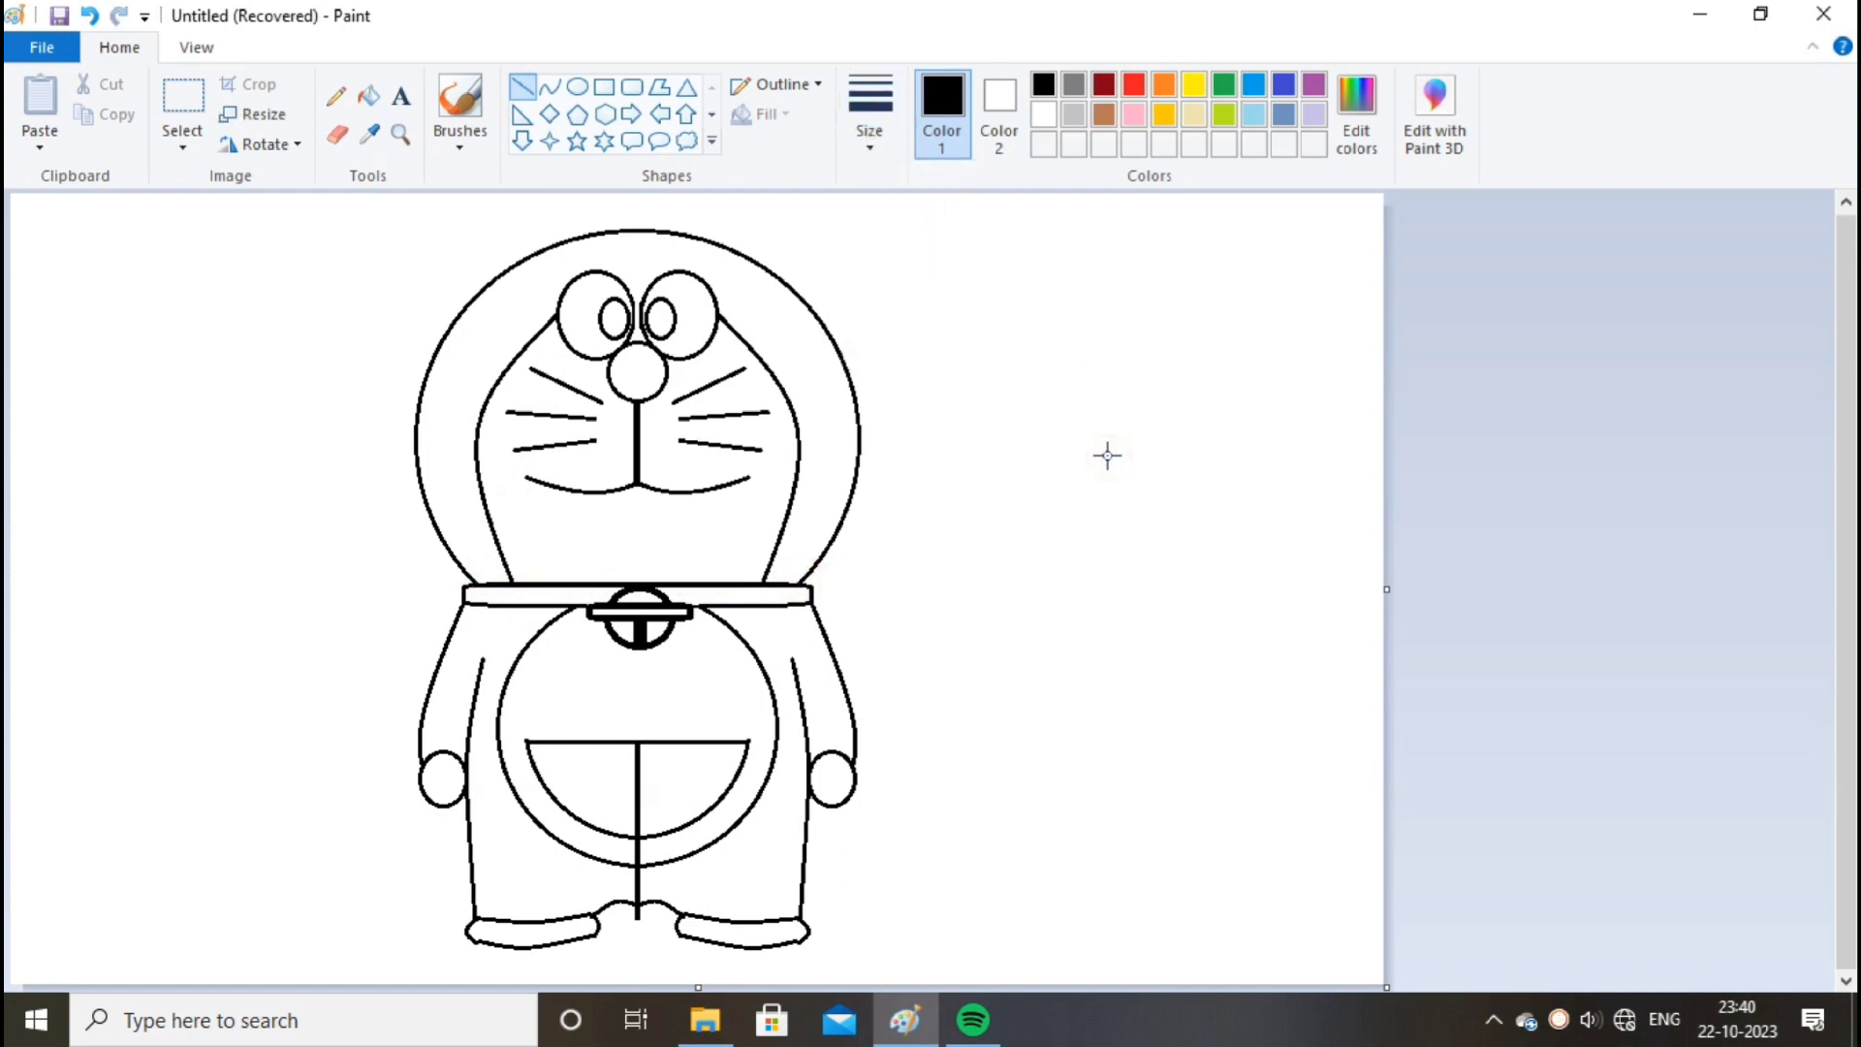
Erase the remaining centre line inside the pocket, through the lower body and between the feet
left_click(337, 135)
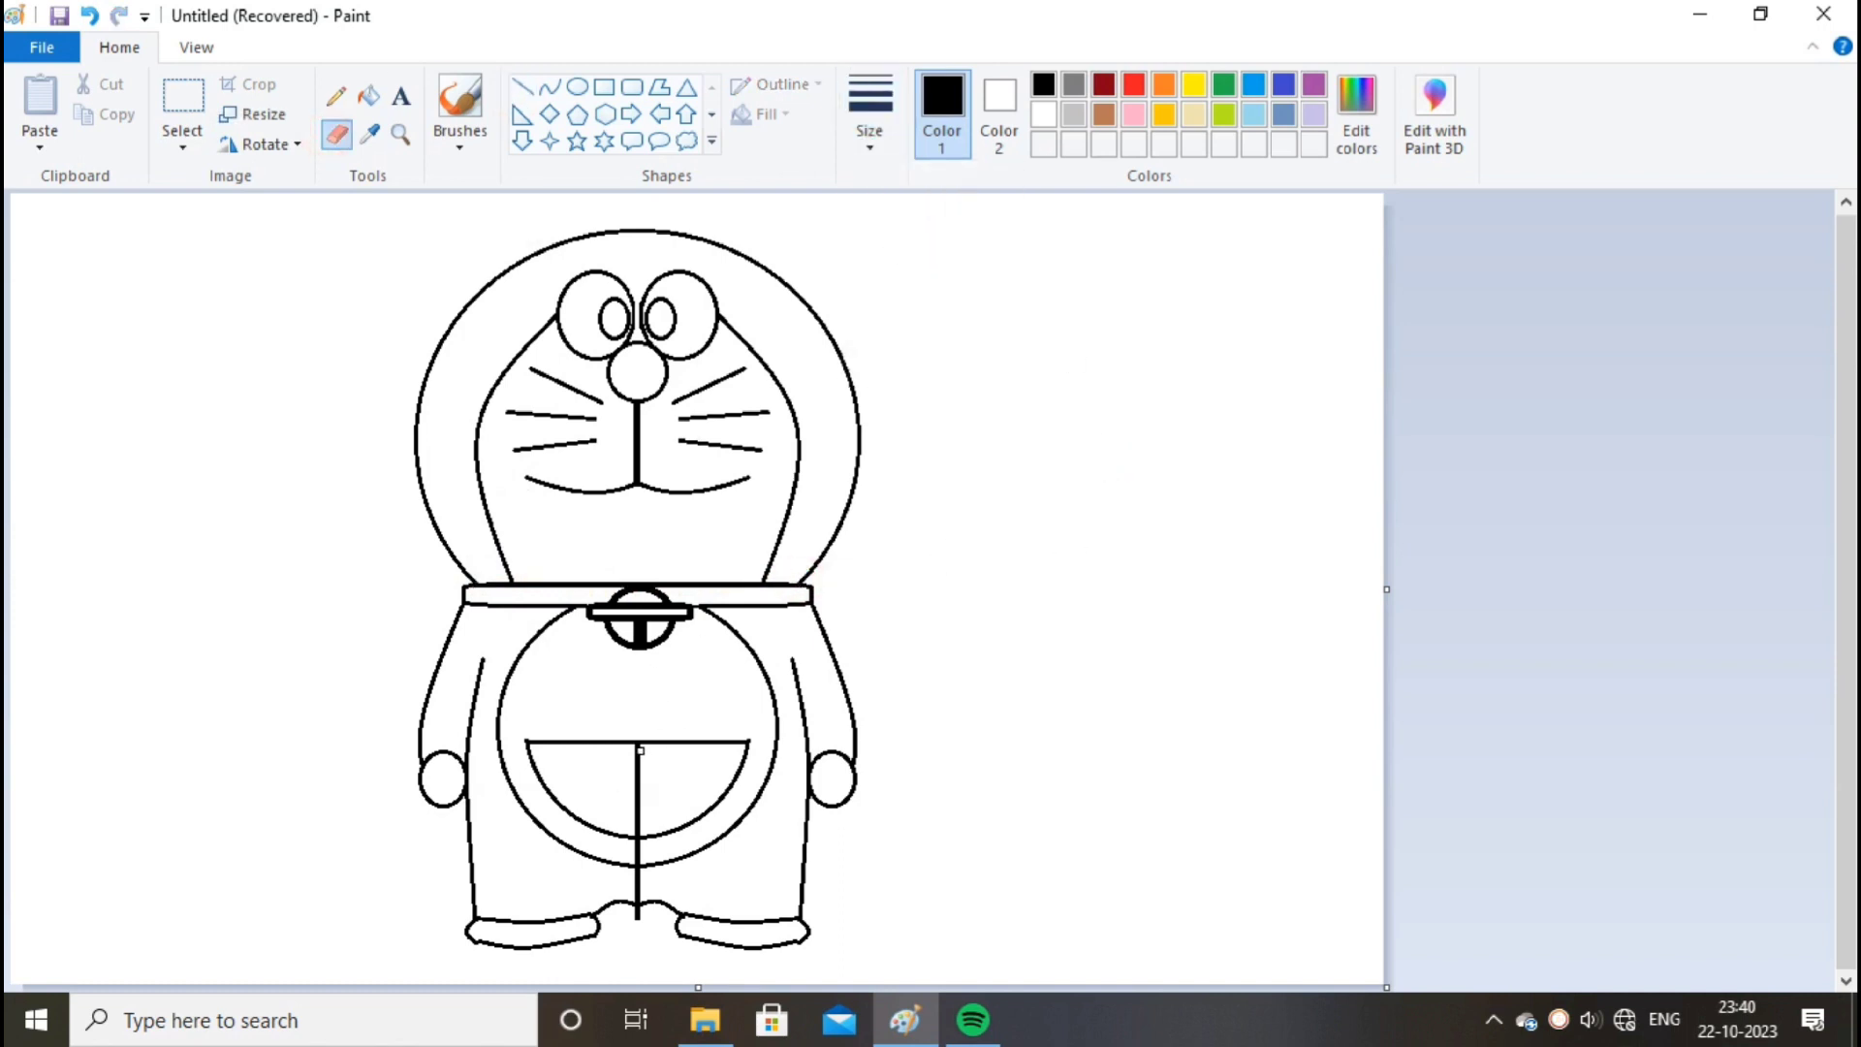
left_click_drag(638, 749, 638, 829)
left_click_drag(637, 876, 651, 898)
left_click(638, 912)
scroll(621, 716, "up", 1)
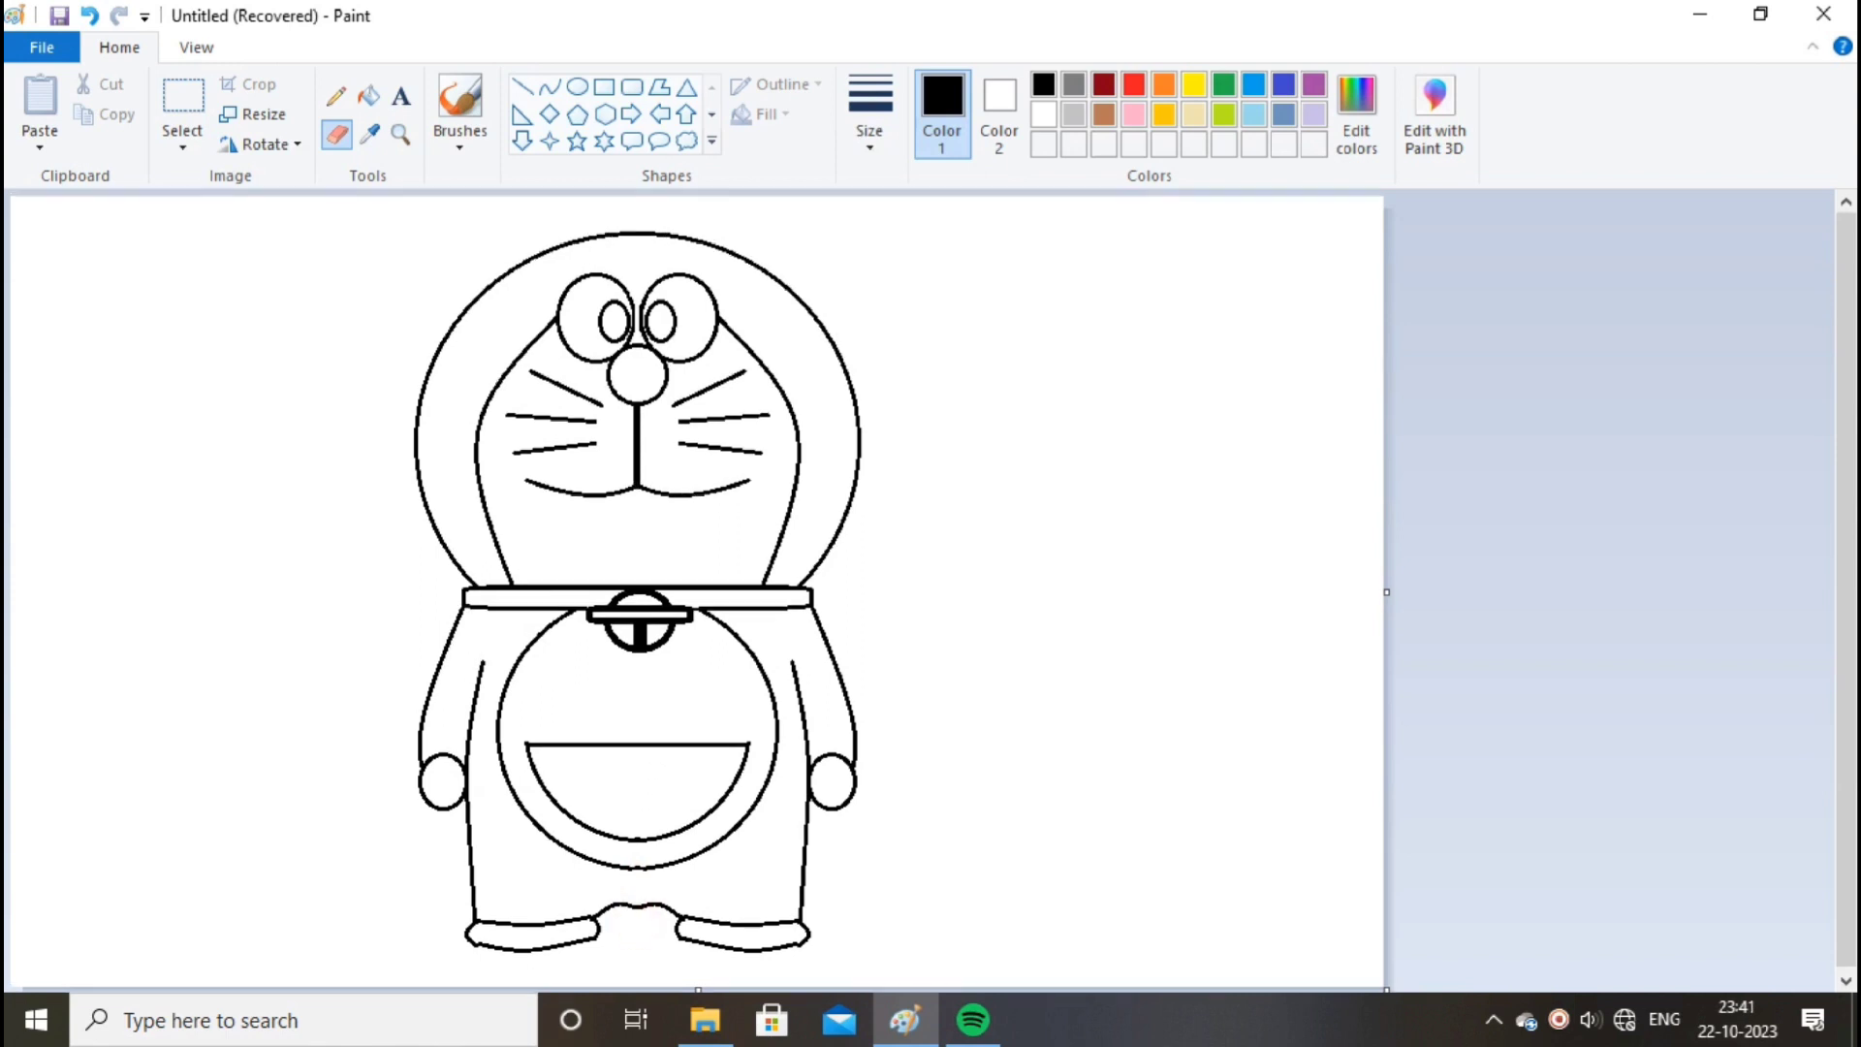
Draw a small oval pupil inside each of the two inner eye ovals, near the nose side
left_click(577, 86)
scroll(810, 507, "up", 1, "ctrl")
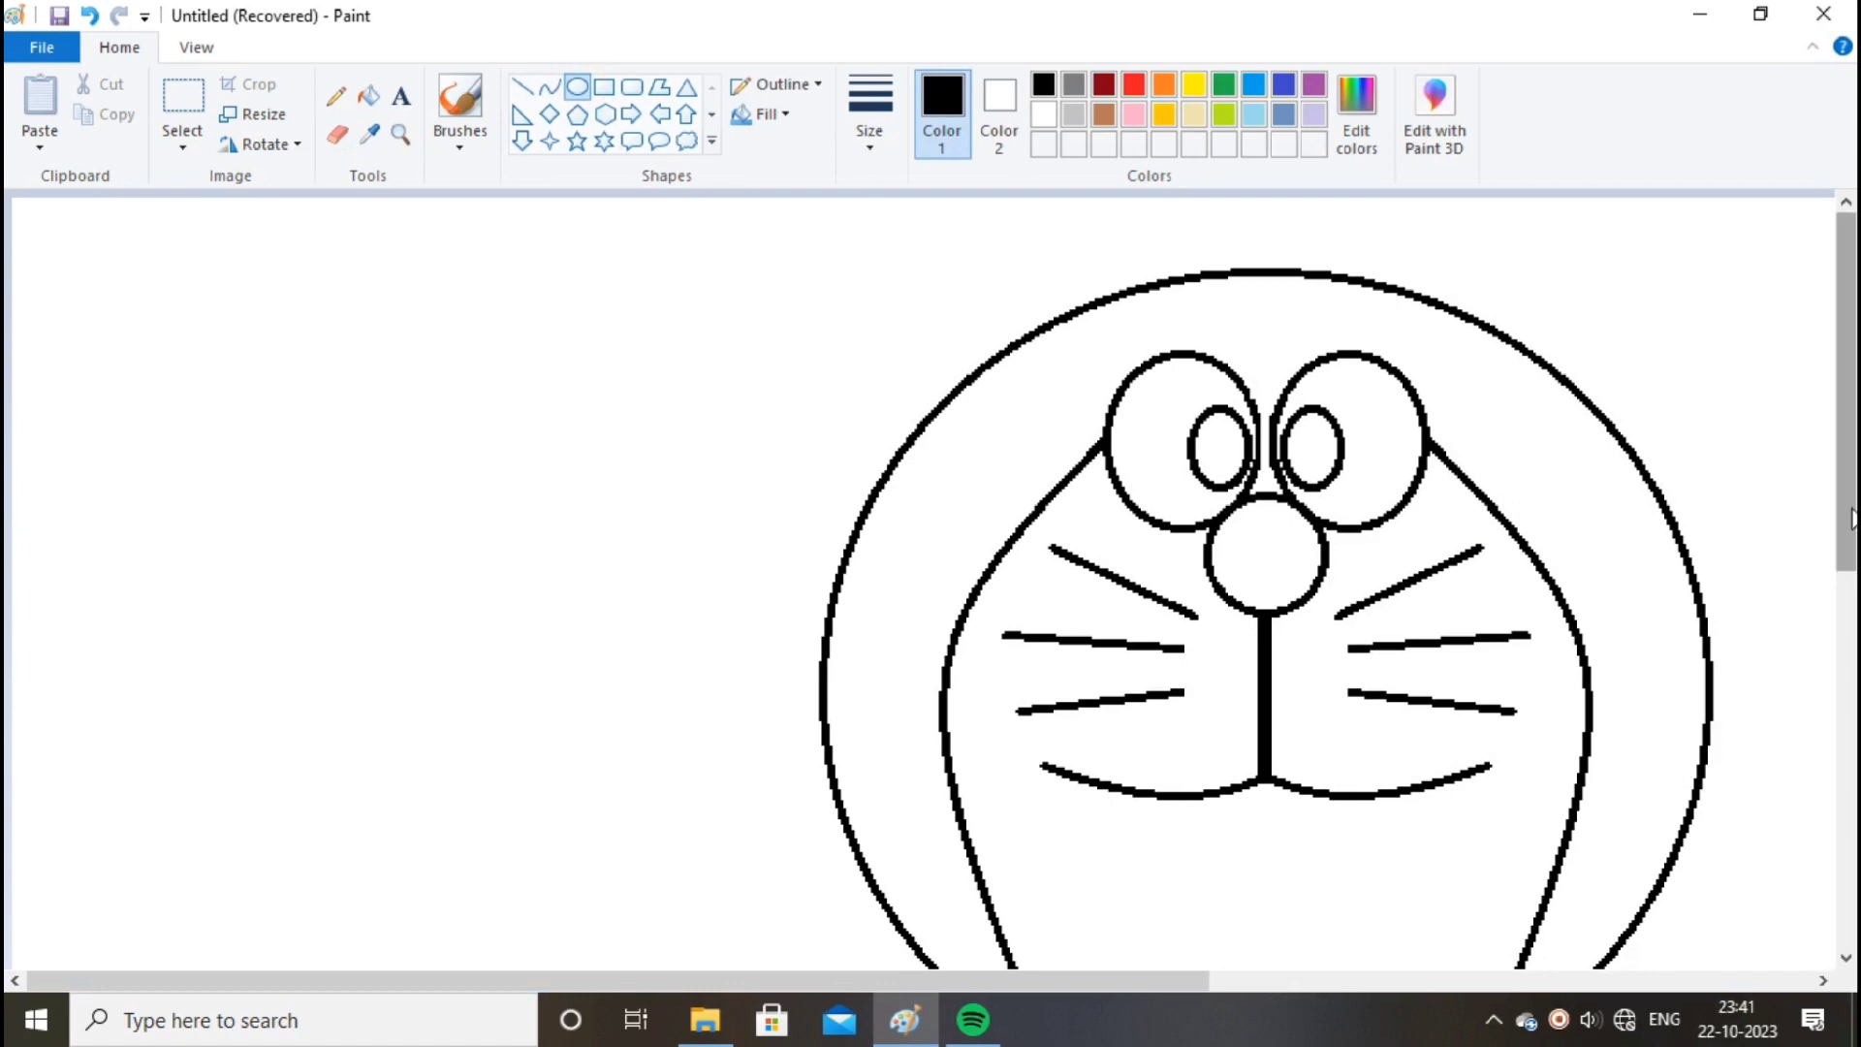
mouse_move(1845, 444)
left_mouse_down()
mouse_move(1845, 504)
mouse_move(1845, 454)
left_mouse_up()
left_click_drag(620, 981, 880, 981)
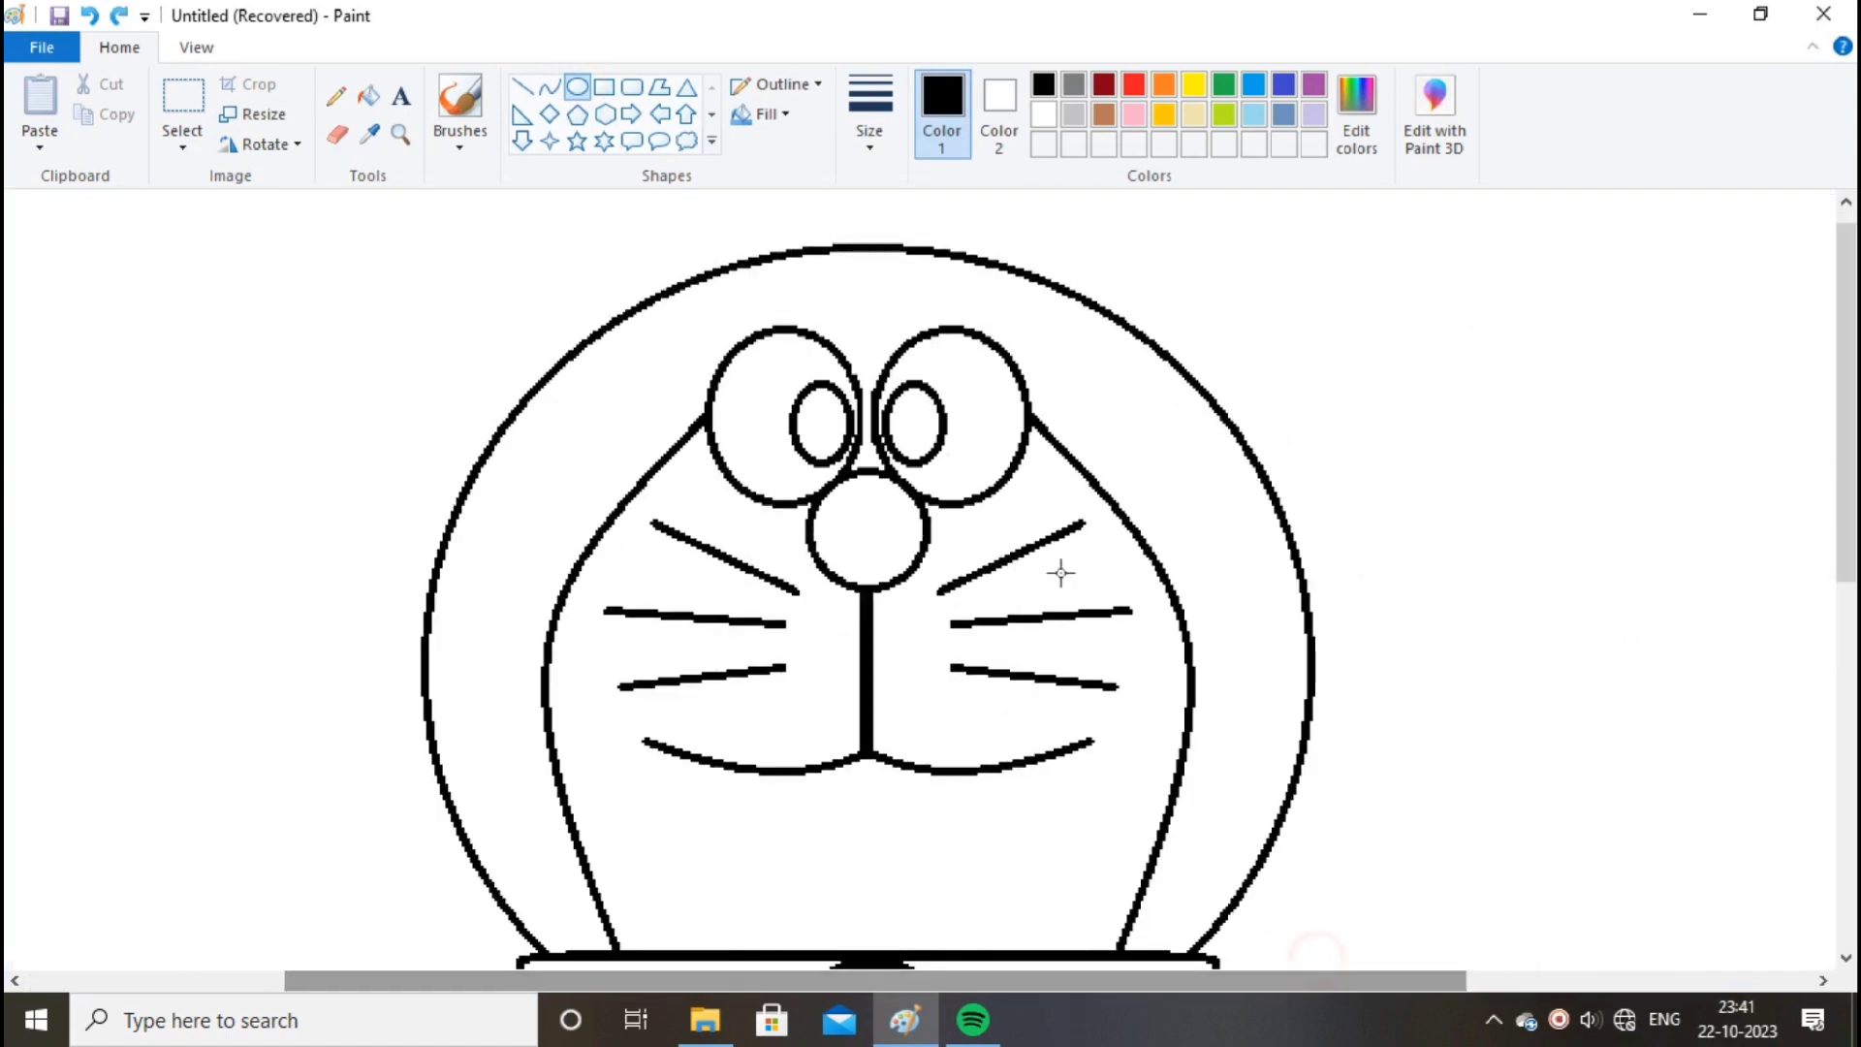
left_click_drag(838, 433, 905, 438)
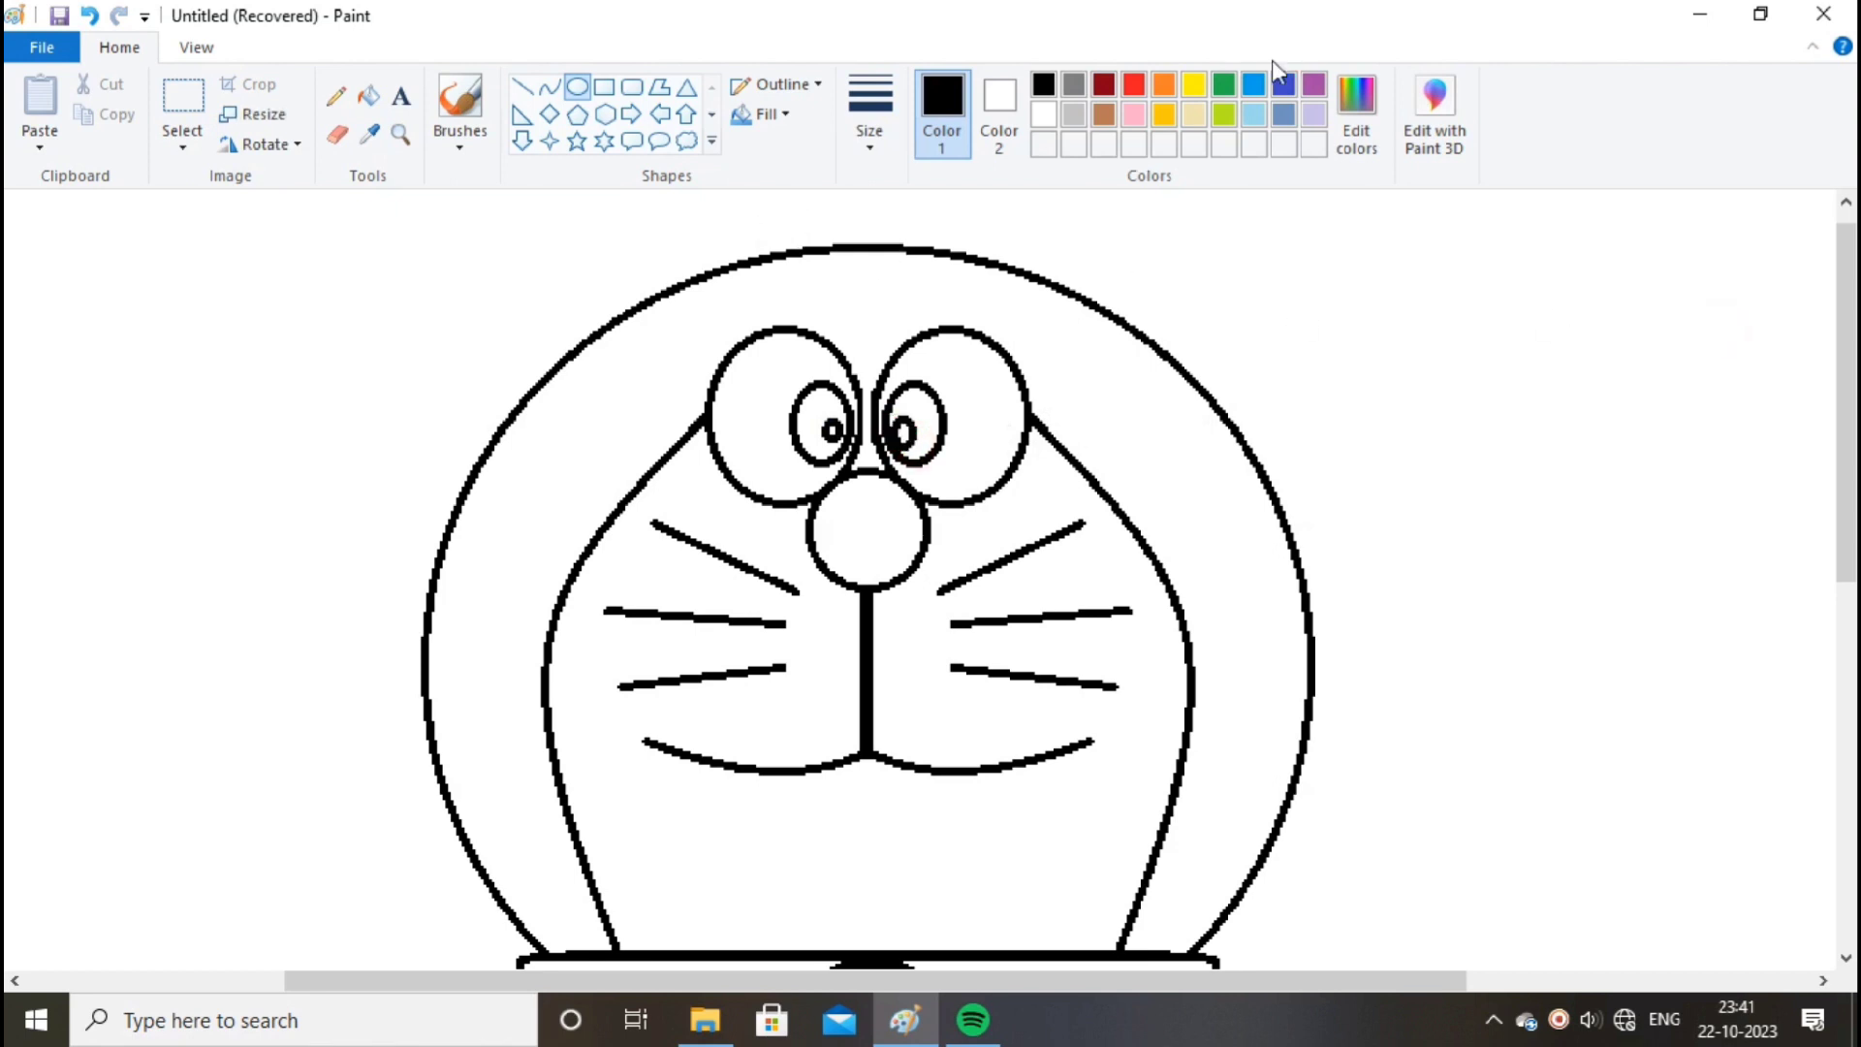
left_click_drag(1846, 373, 1846, 416)
scroll(1847, 422, "down", 1)
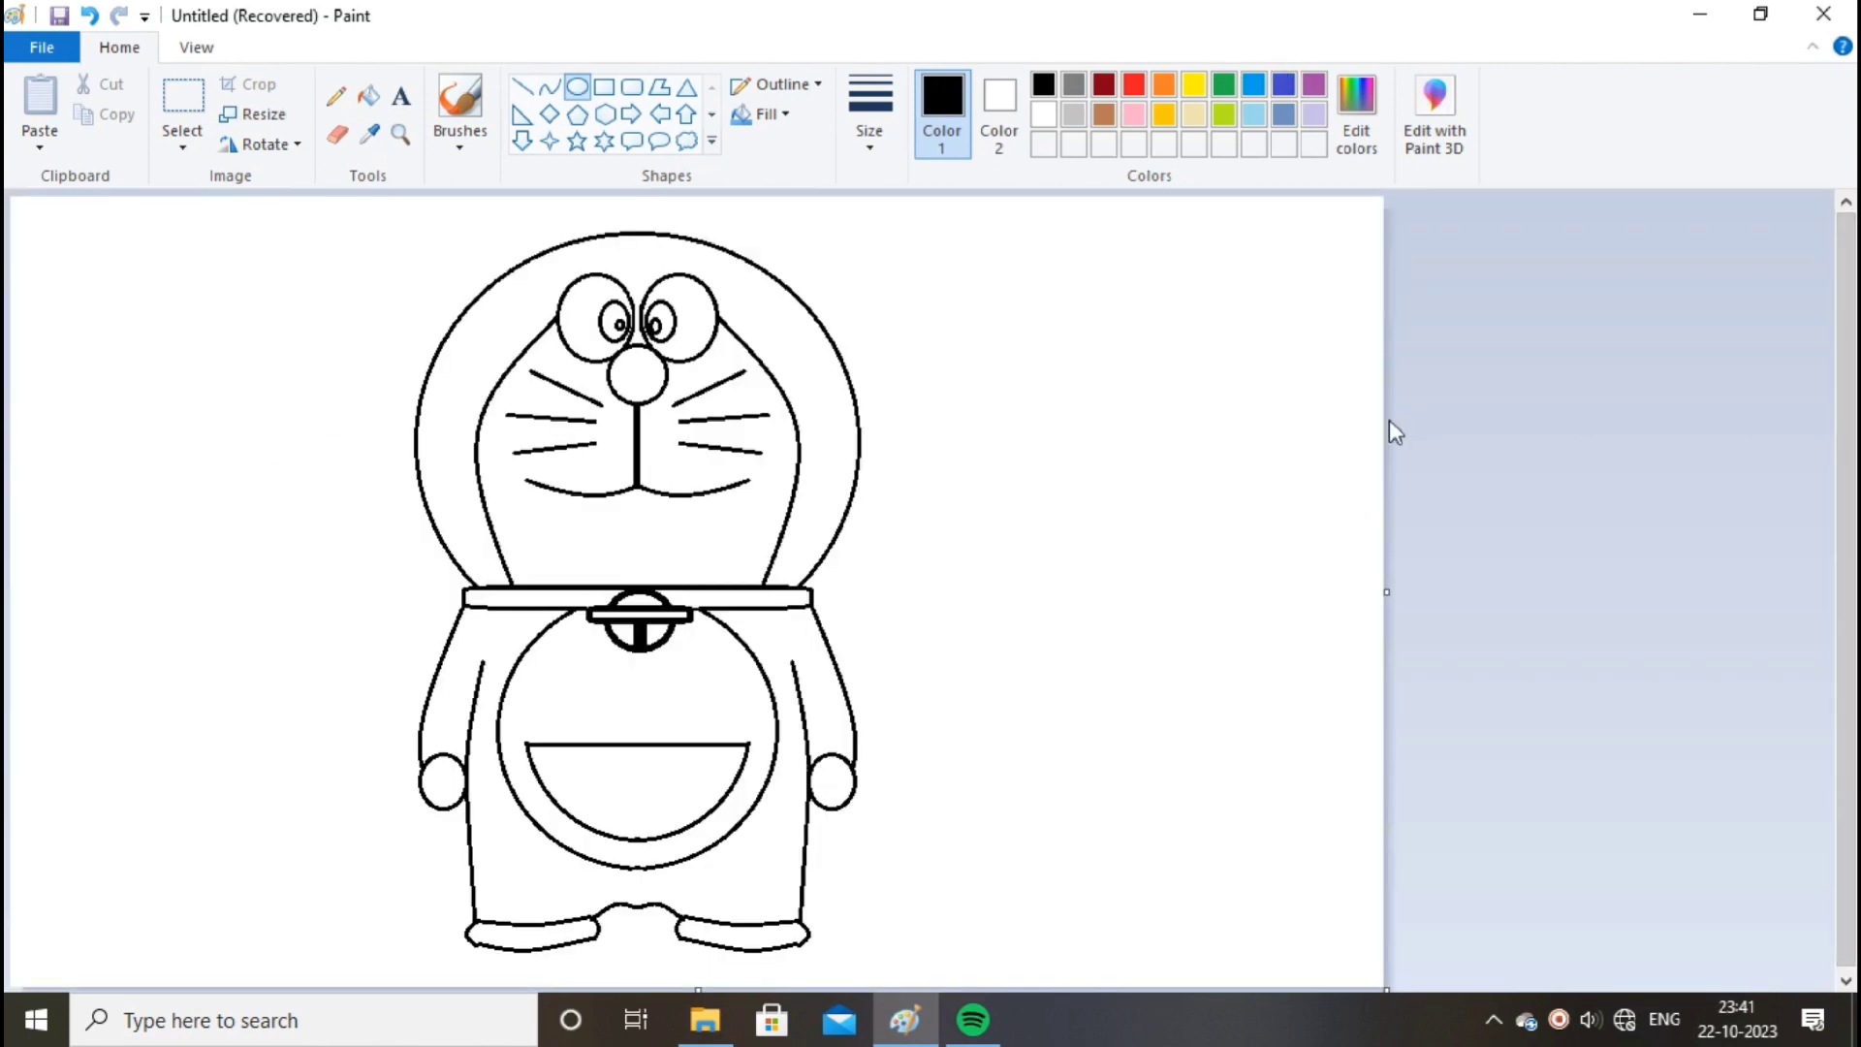
Mix a slightly lighter custom blue from the turquoise swatch and fill the head and body with it
left_click(1251, 87)
left_click(1357, 116)
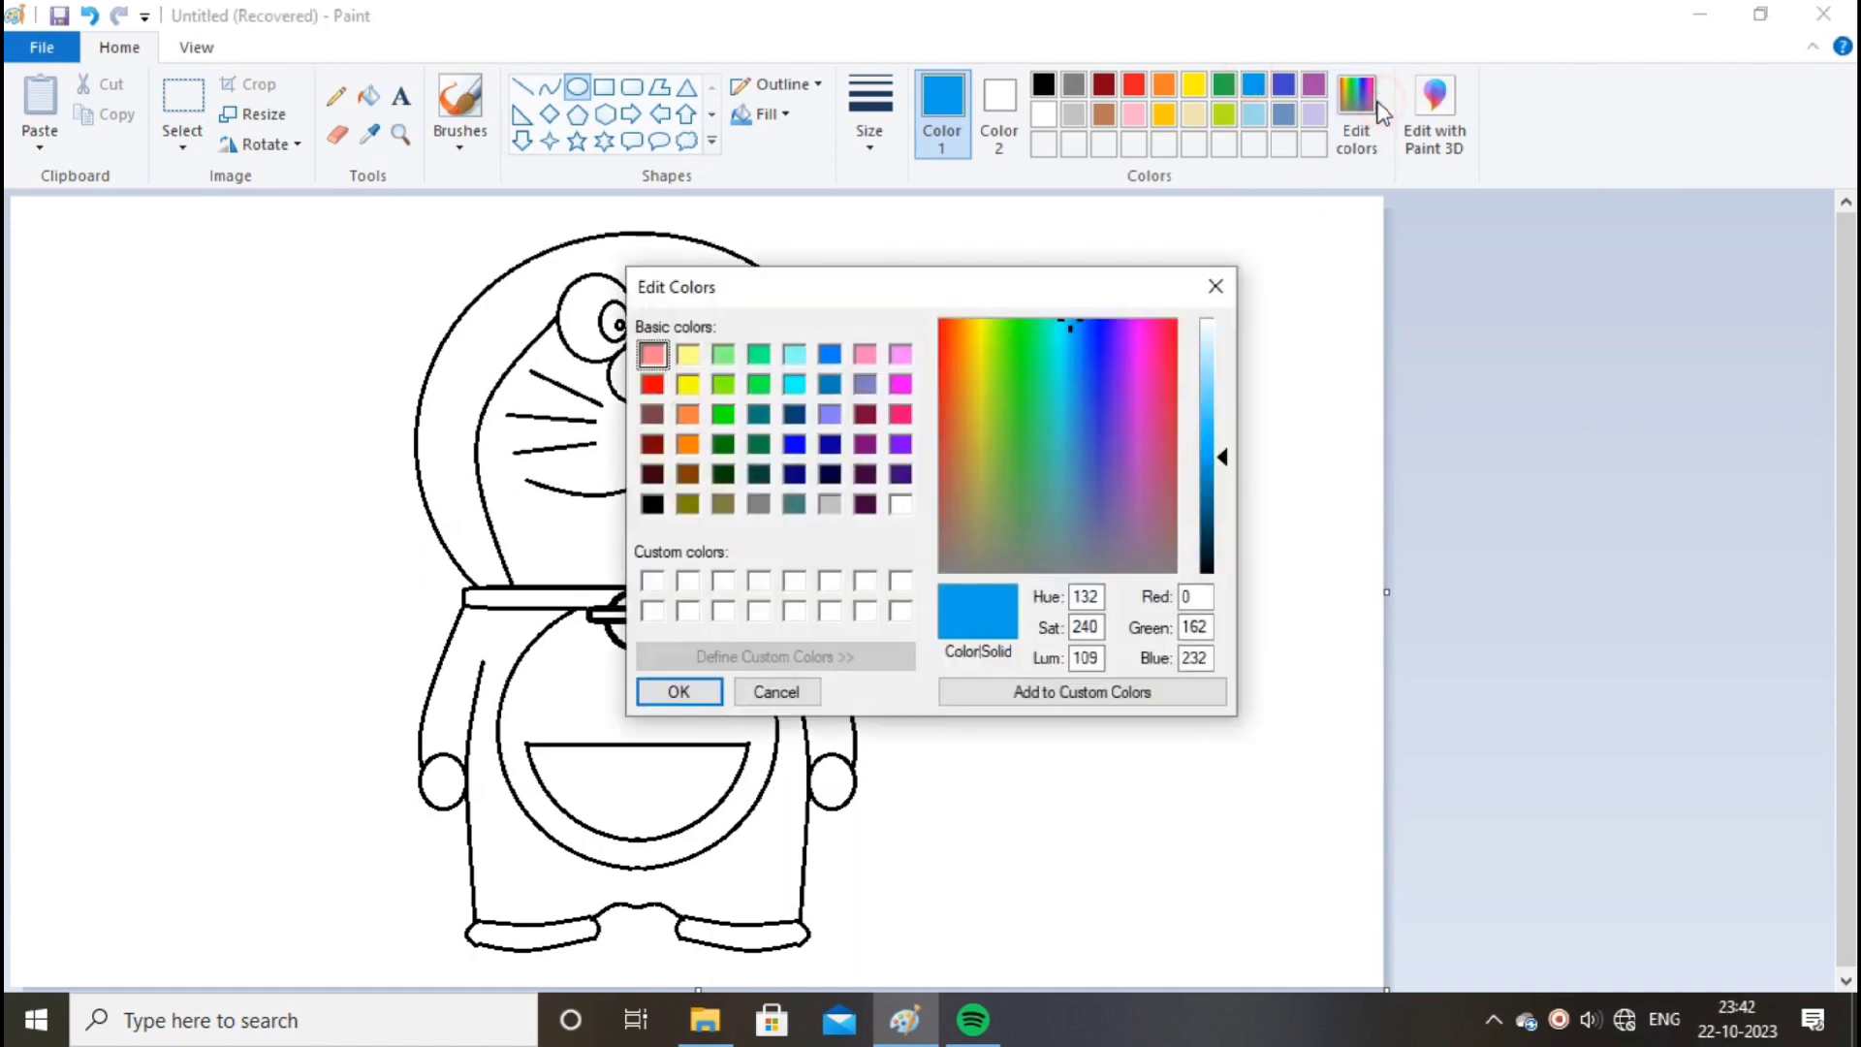
left_click_drag(1223, 457, 1224, 441)
left_click(668, 690)
left_click(369, 95)
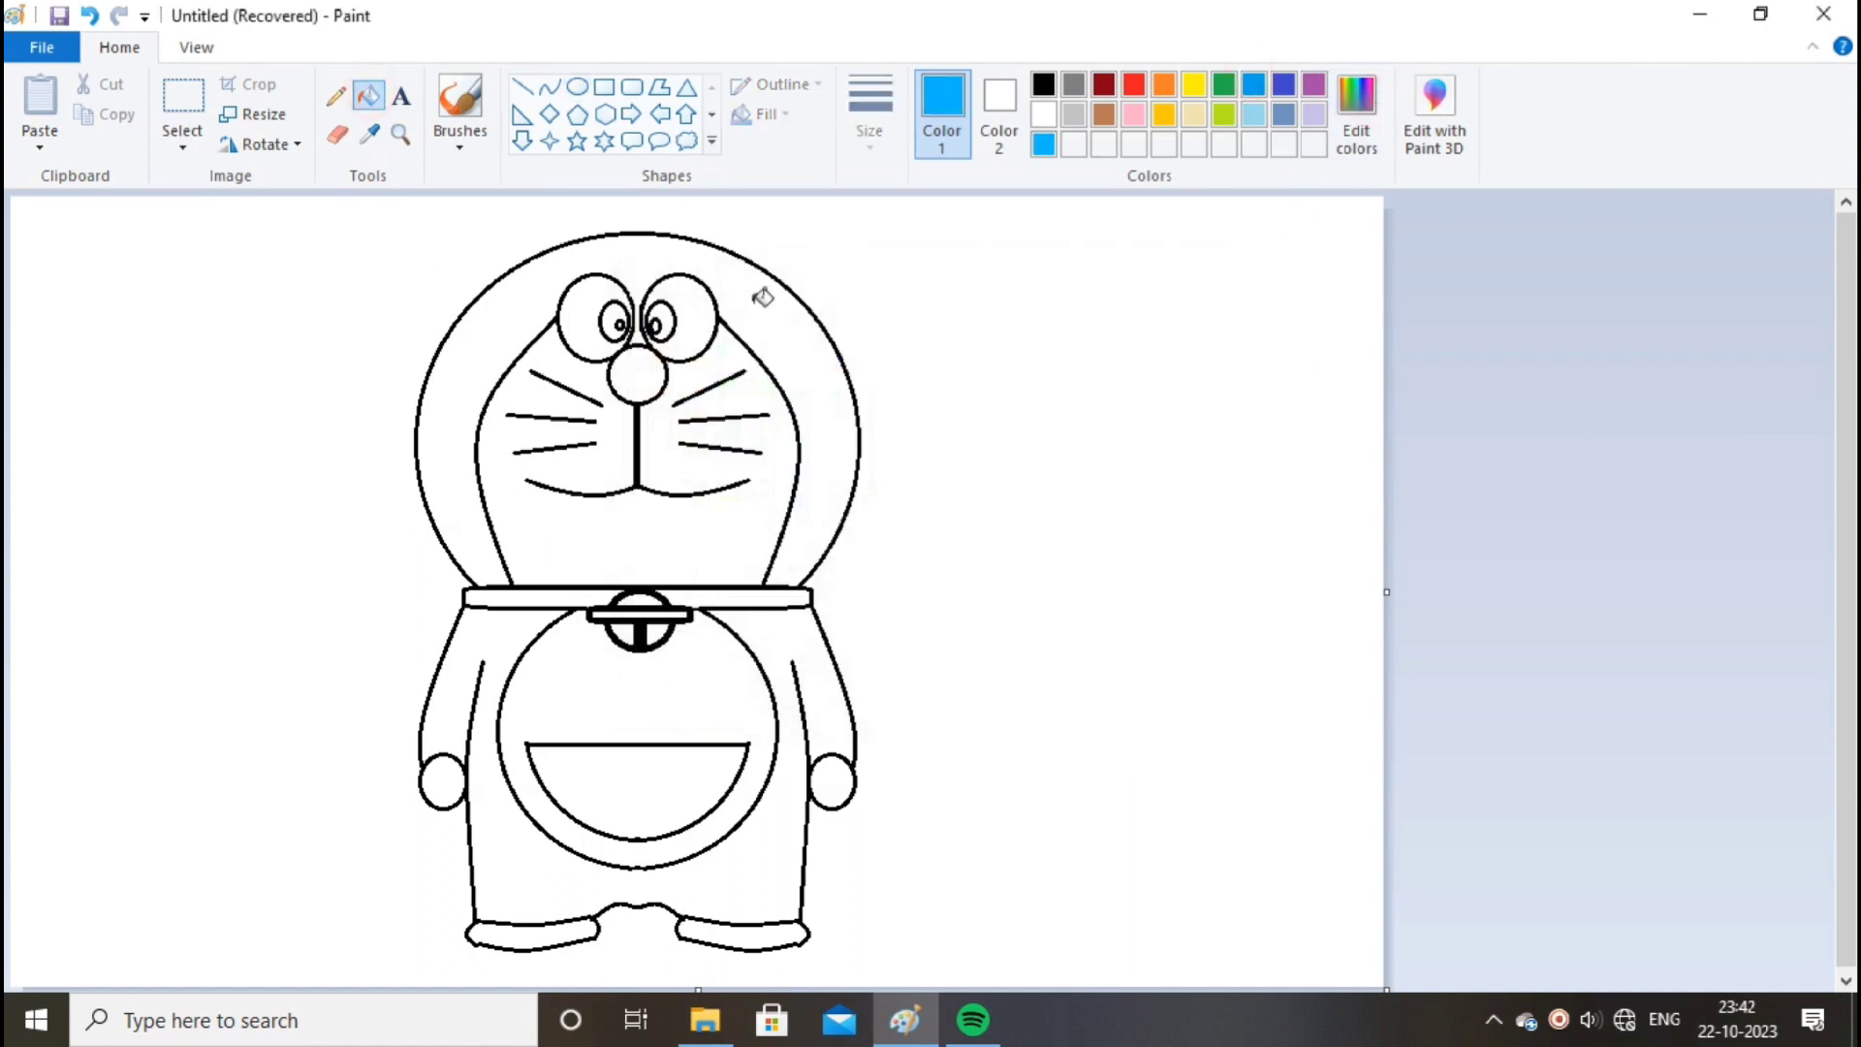
left_click(766, 296)
left_click(517, 629)
Colour the small ovals in both eyes black
left_click(1044, 84)
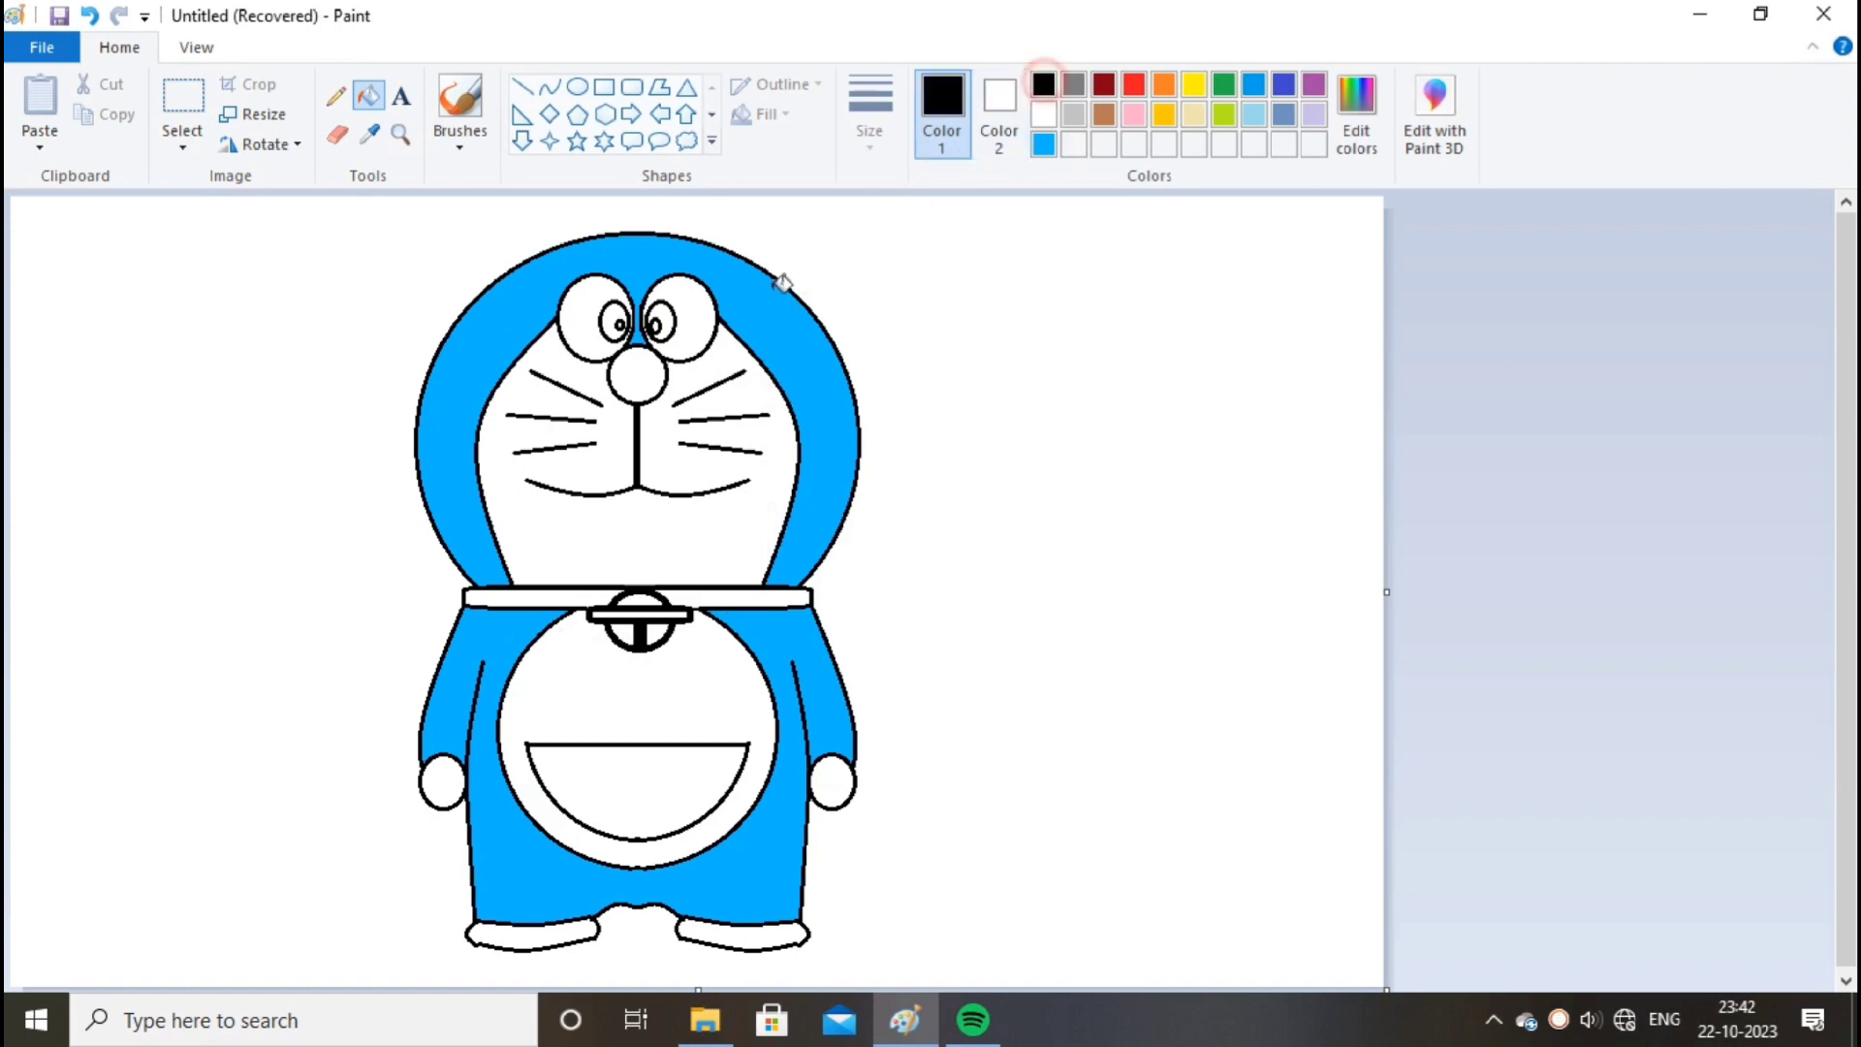
left_click(659, 326)
left_click(460, 99)
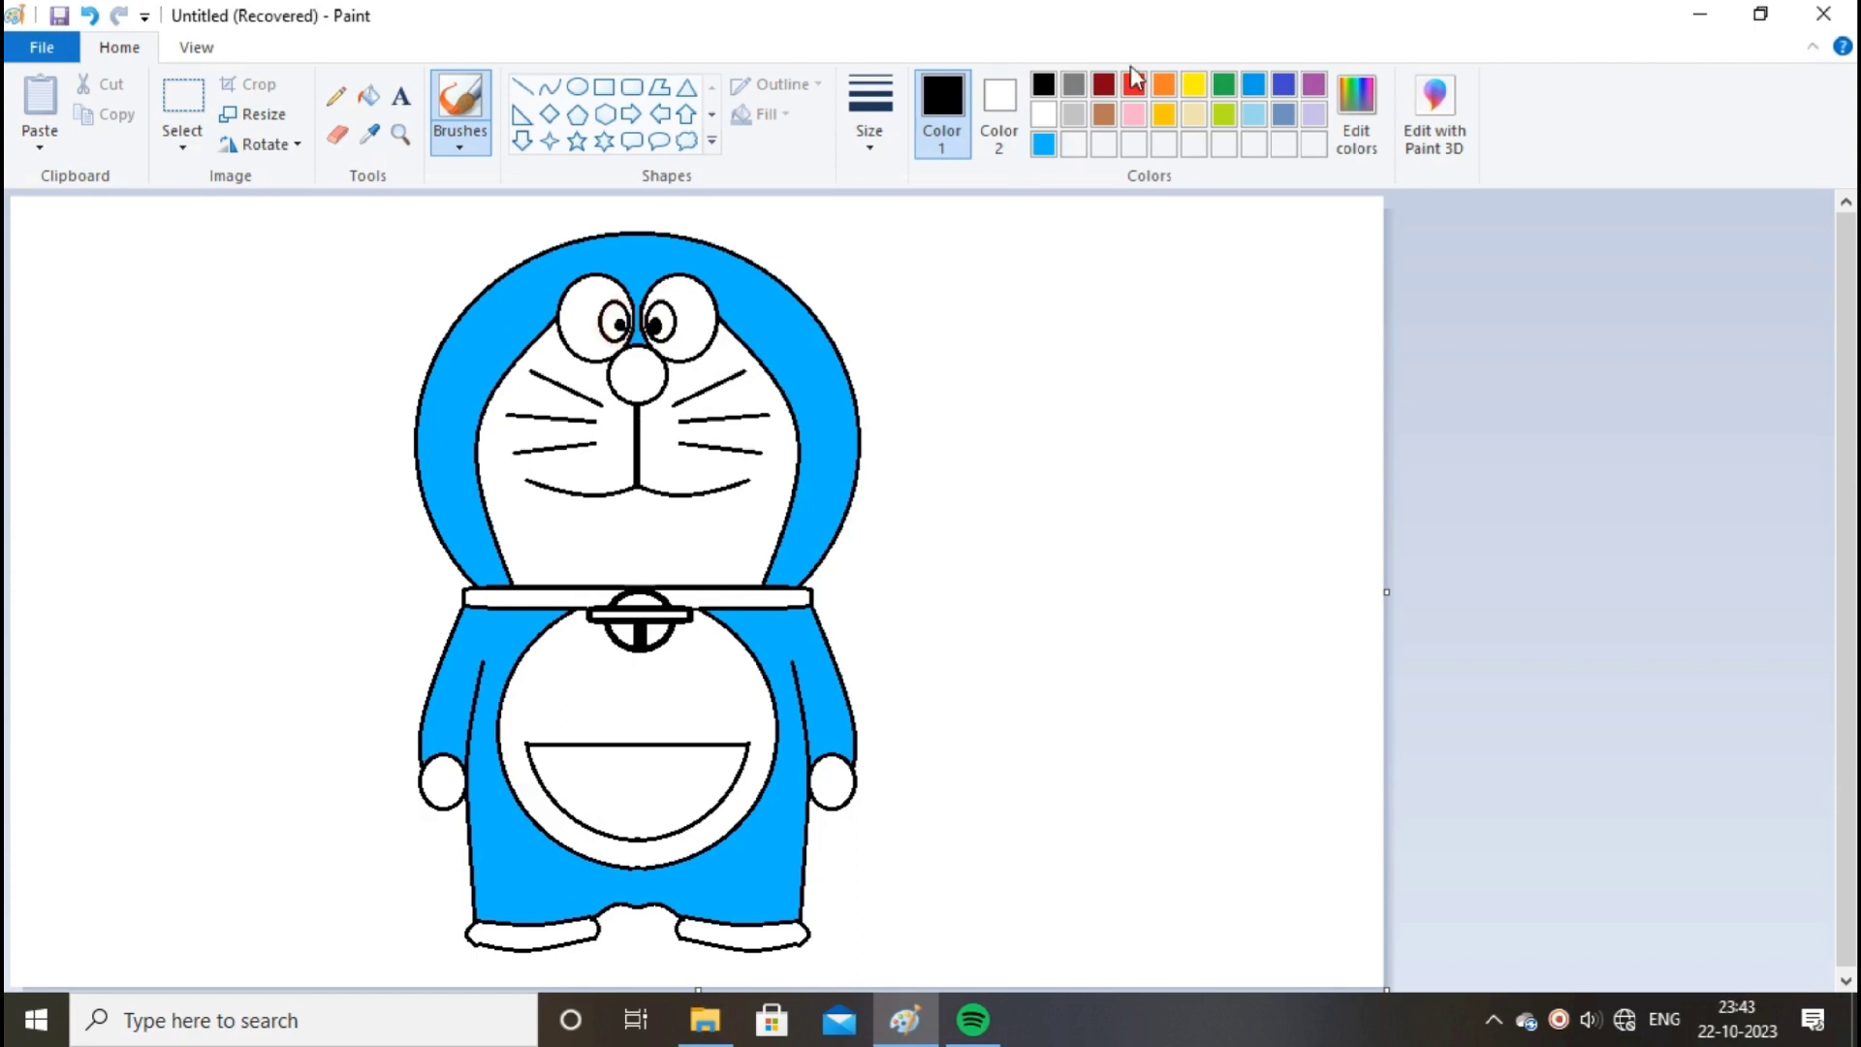
Fill the bell's upper part, horizontal bar and both lower halves with orange
left_click(1165, 84)
left_click(368, 95)
left_click(655, 632)
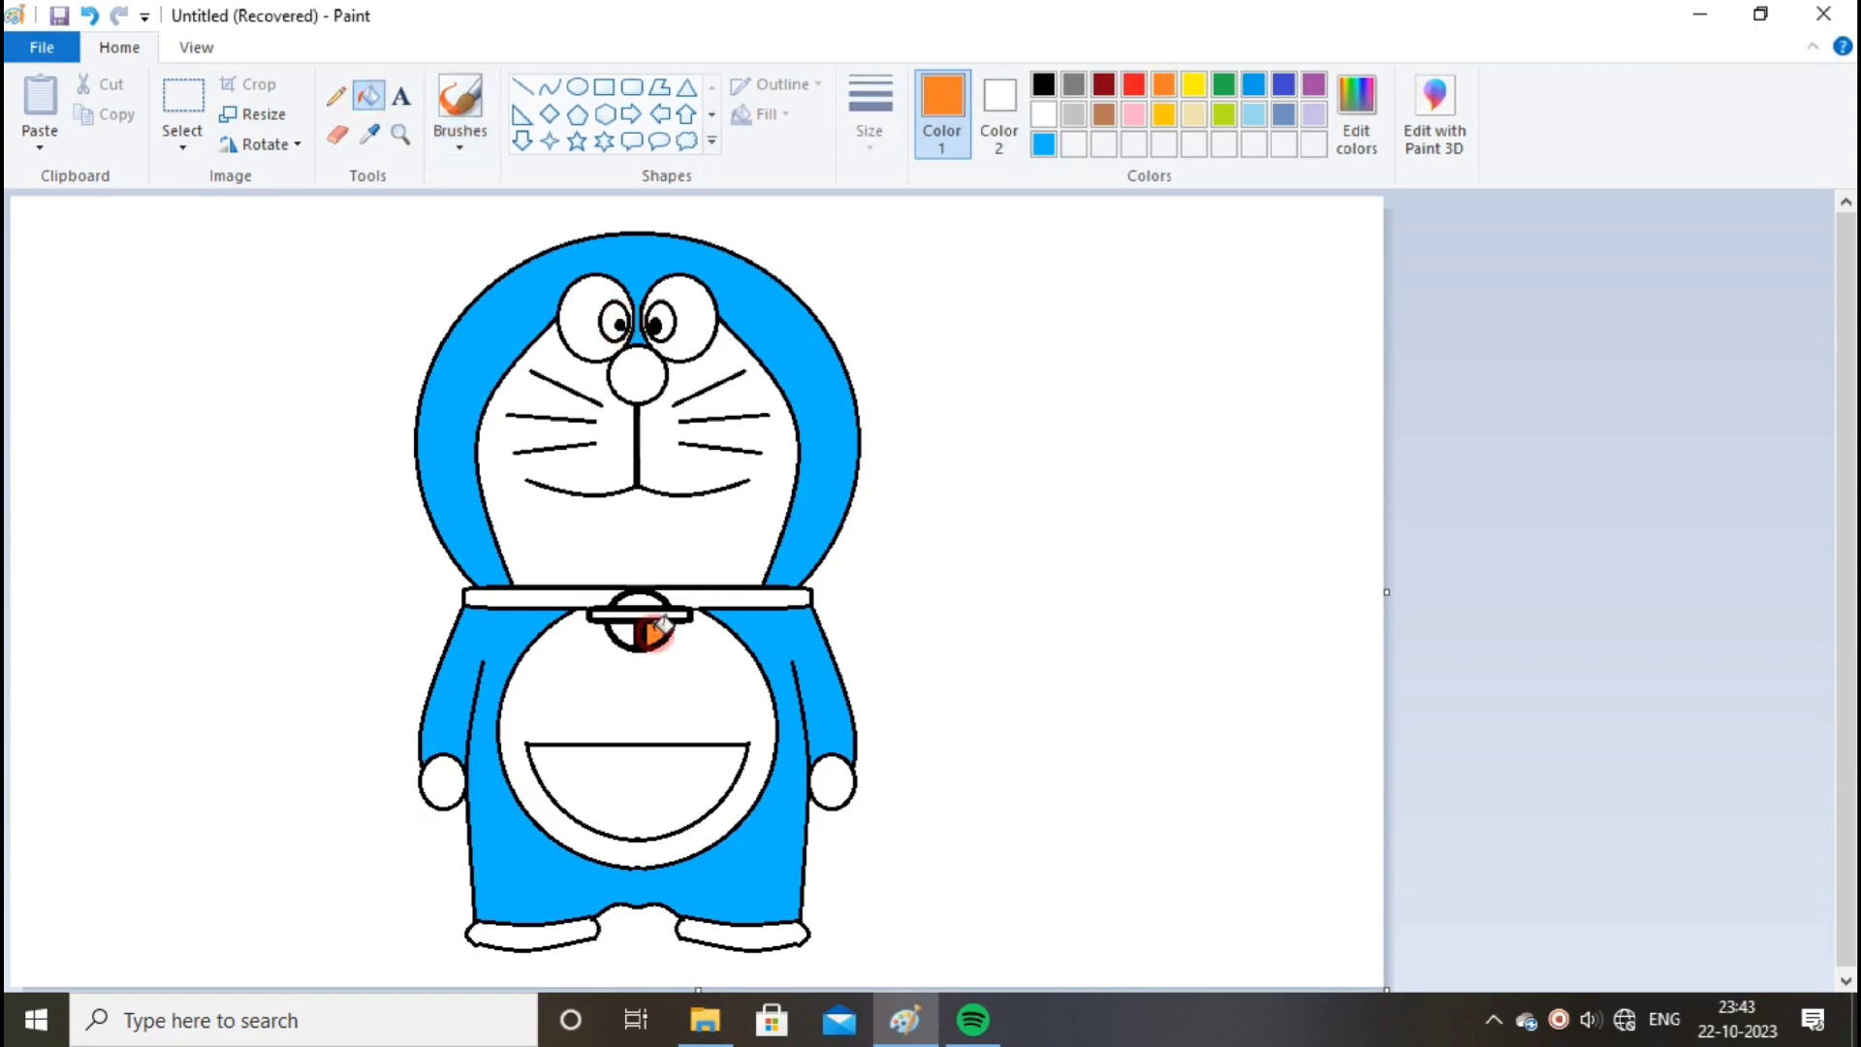
left_click(642, 598)
left_click(620, 635)
left_click(645, 612)
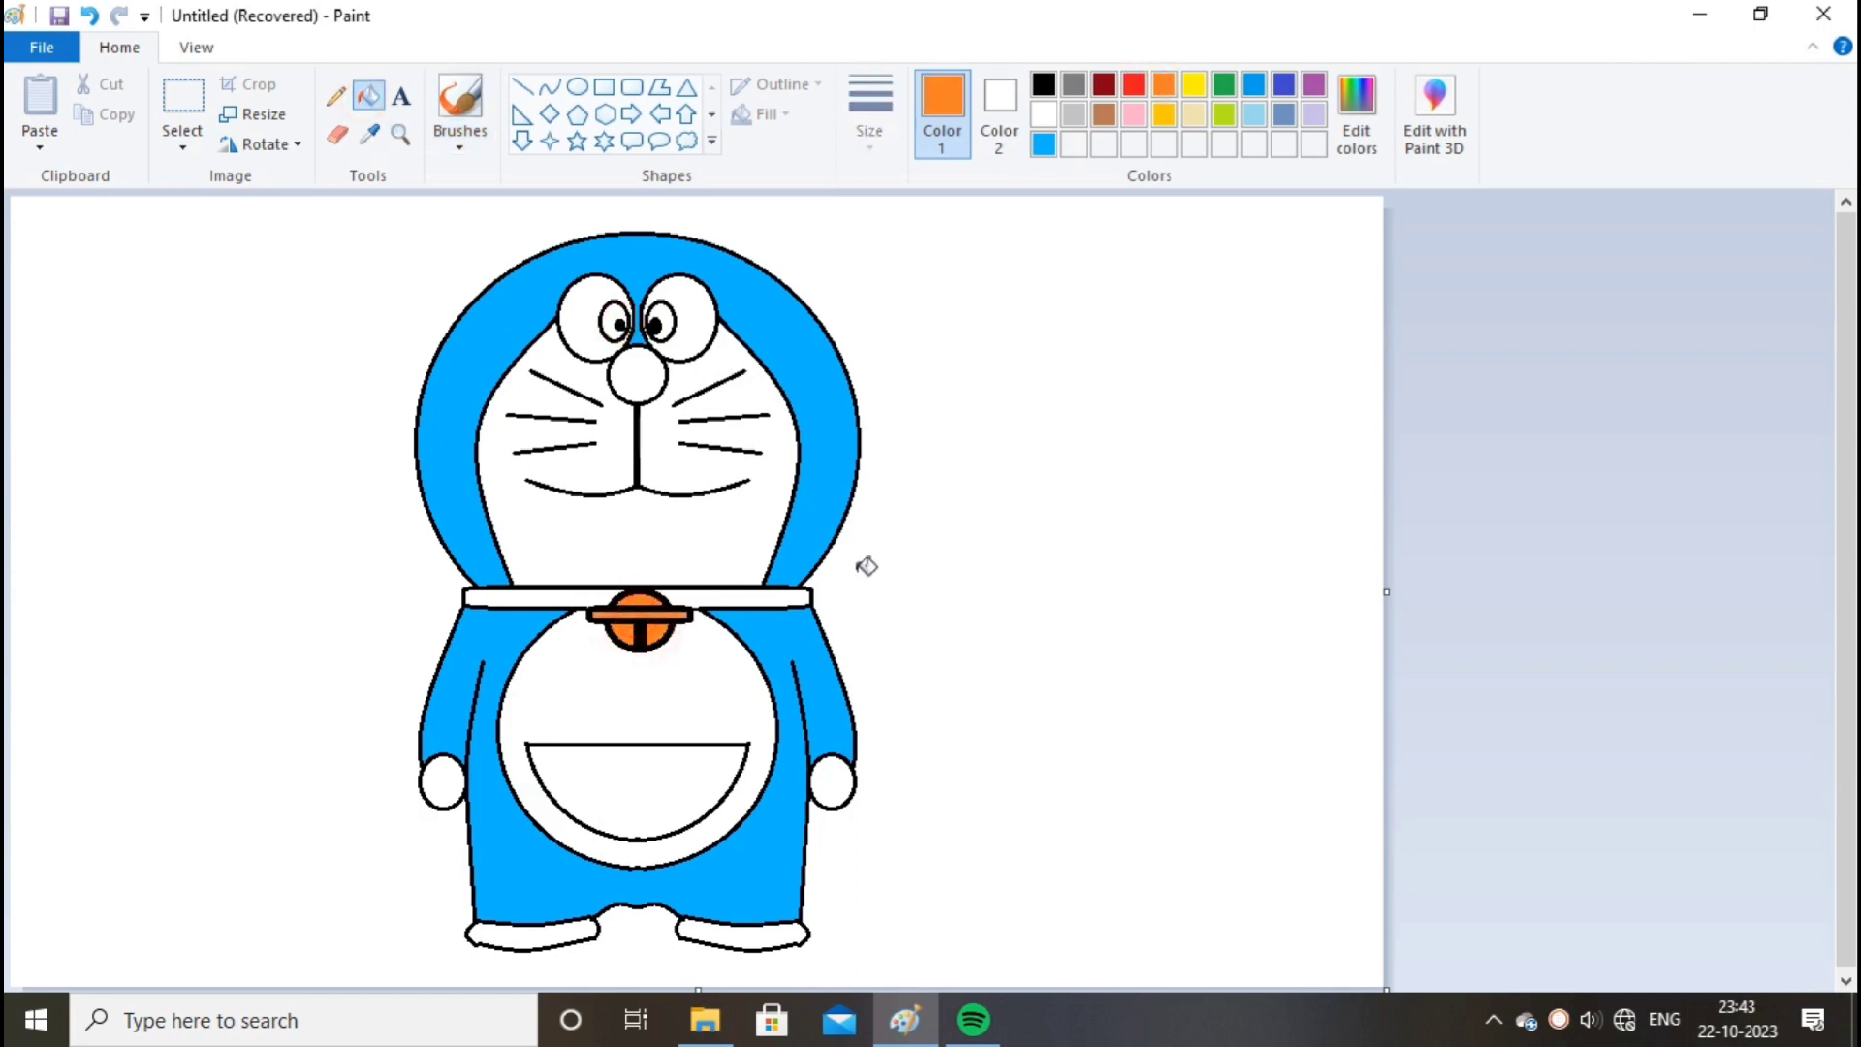
Mix a slightly adjusted custom red from the red swatch and fill the nose with it
left_click(1052, 89)
left_click(1047, 114)
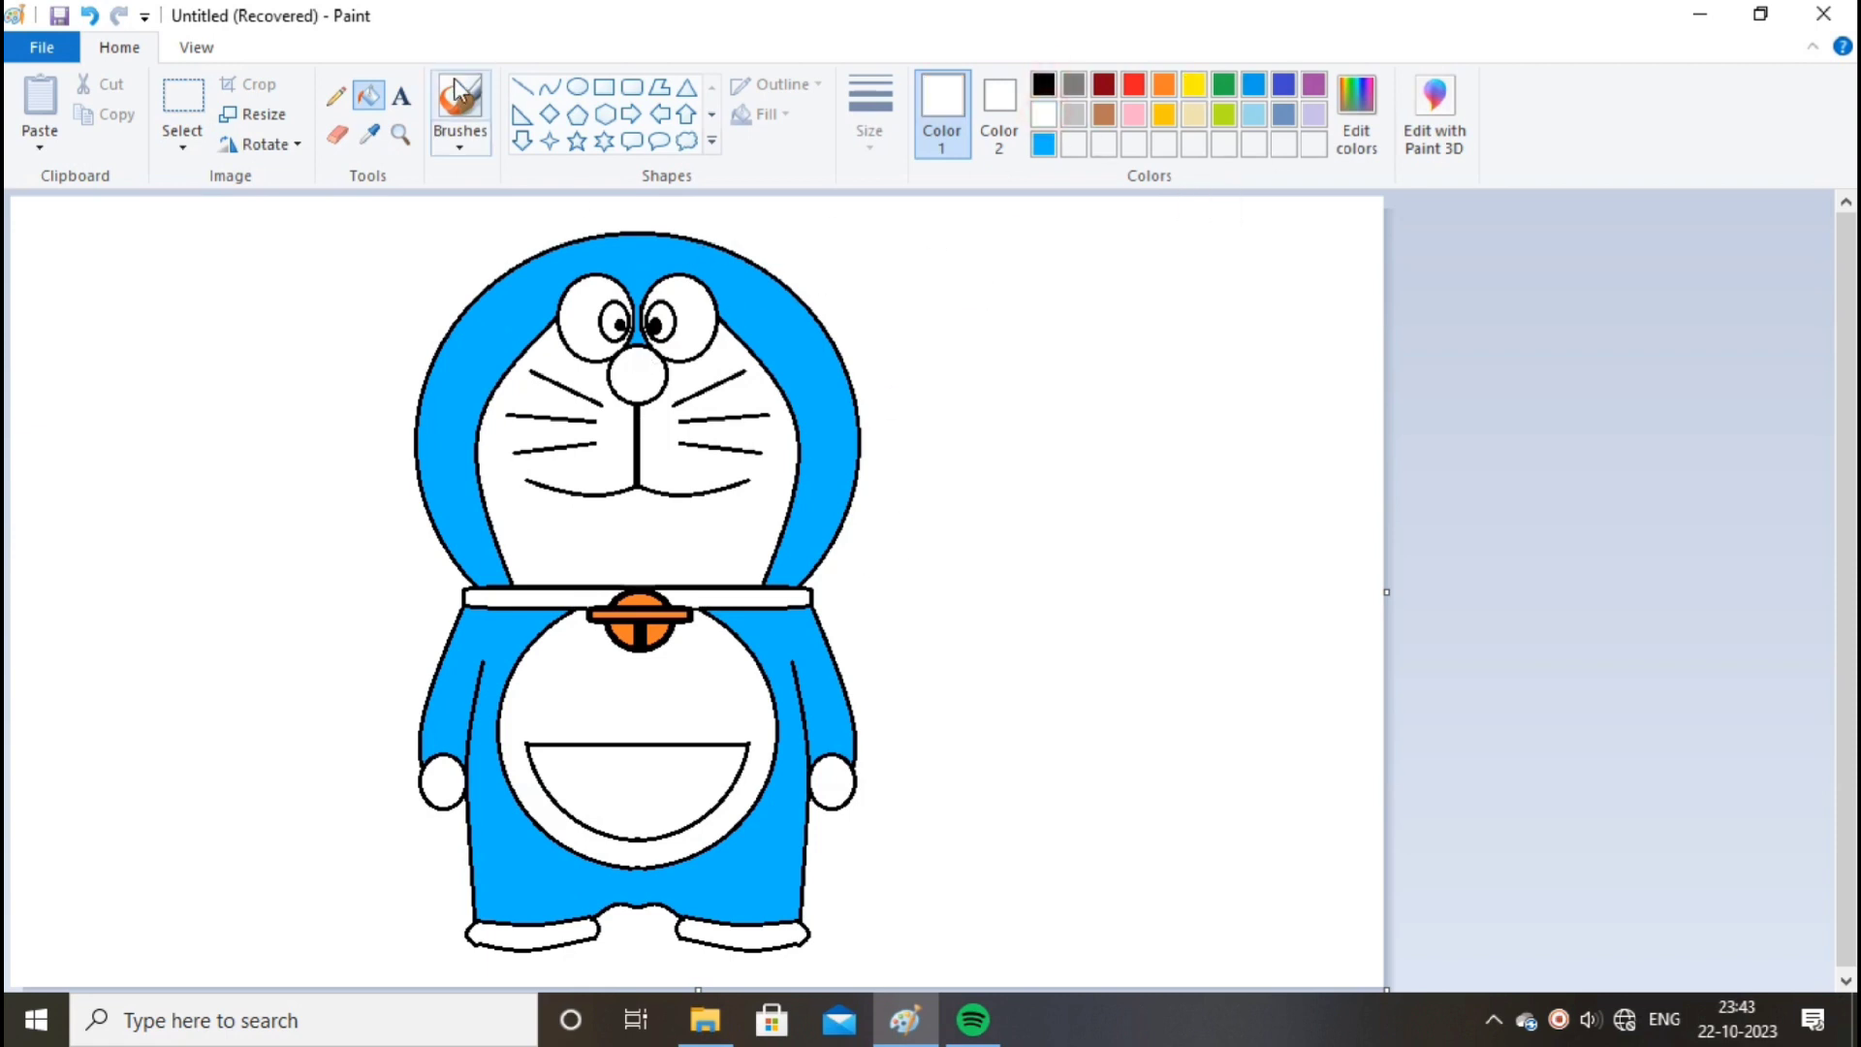
left_click(1136, 85)
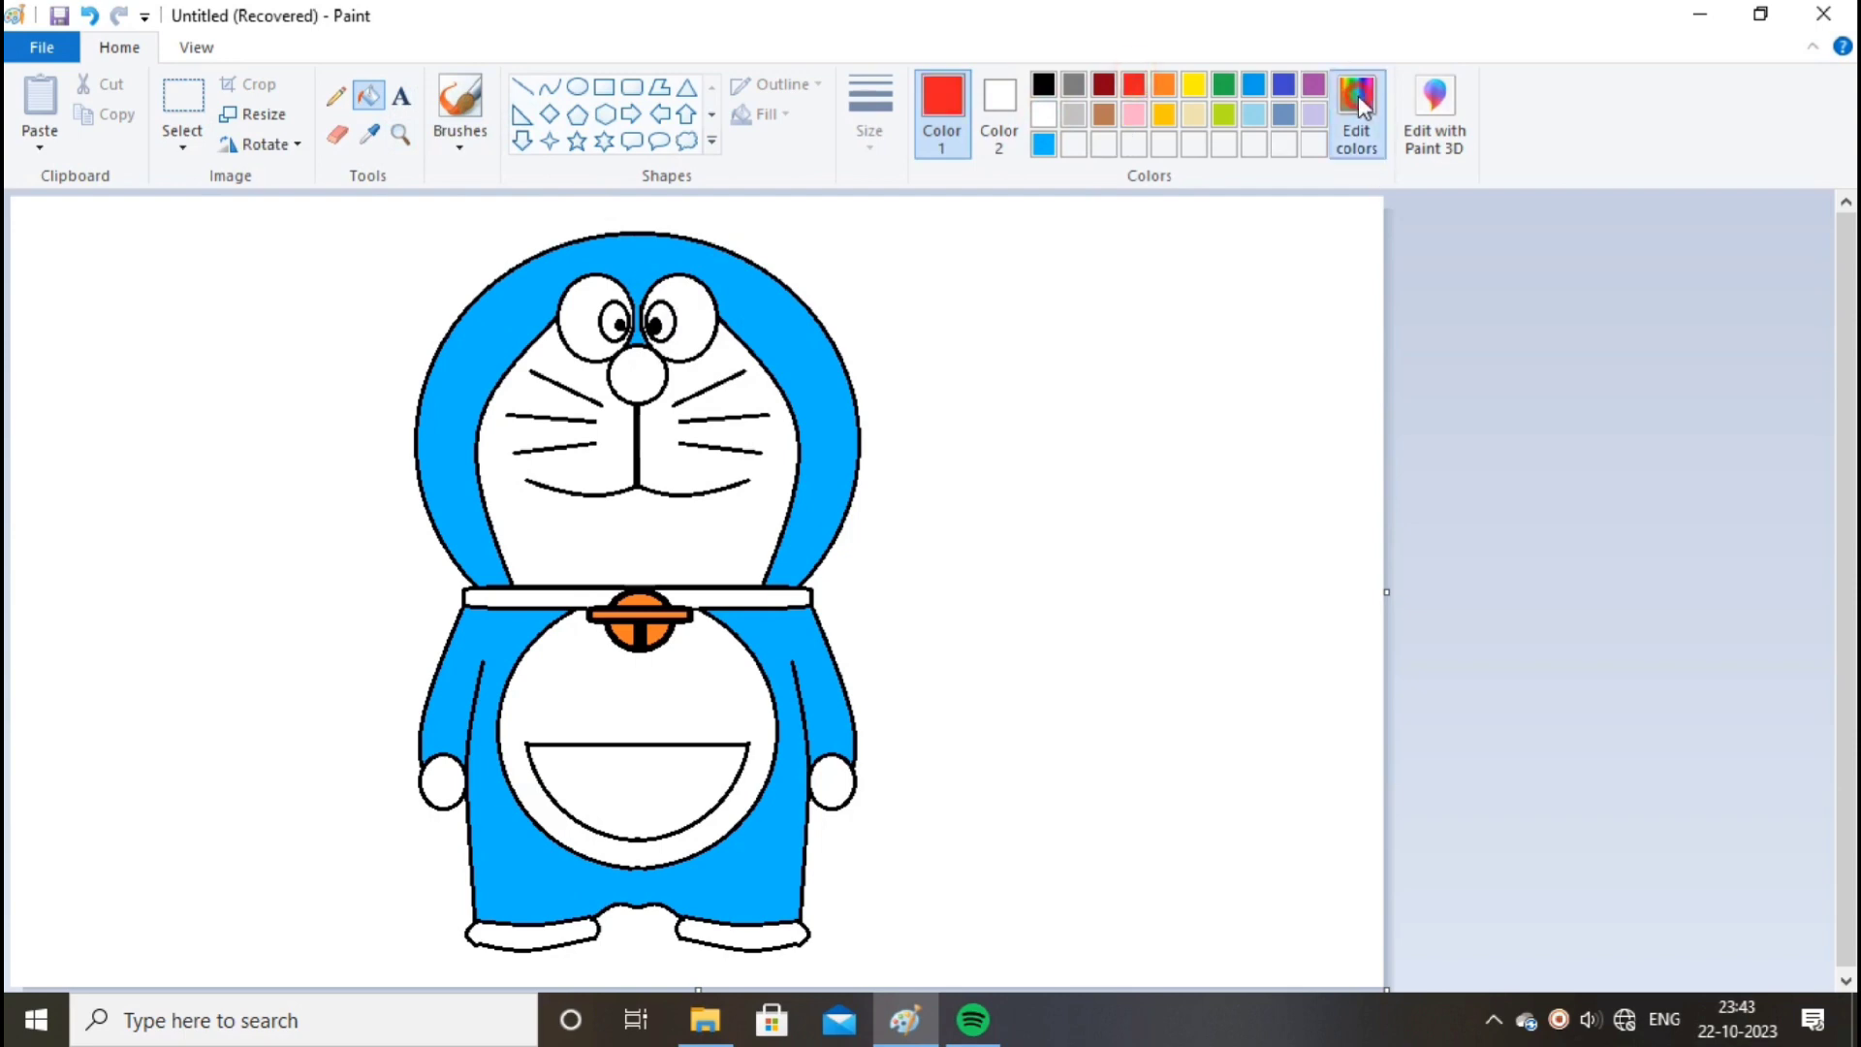
left_click(1358, 101)
left_click(1223, 447)
left_click(1175, 325)
left_click(687, 684)
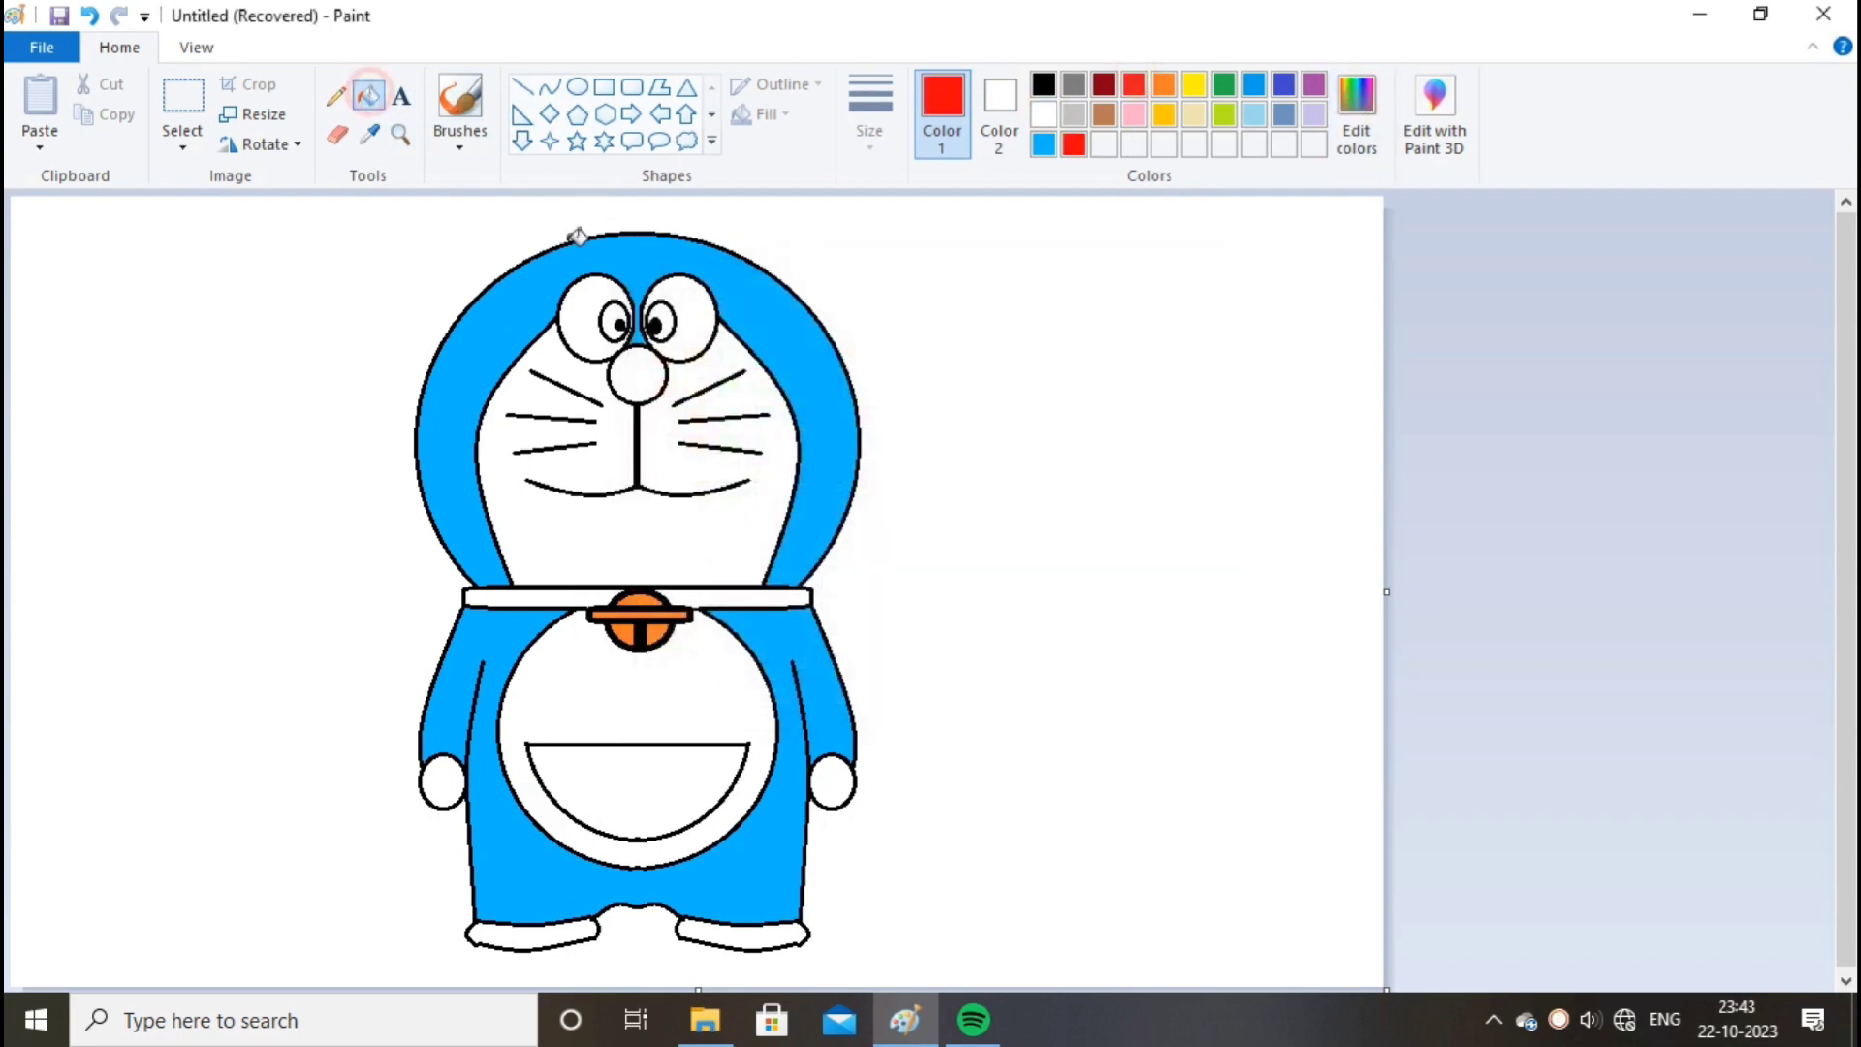
left_click(644, 376)
Switch to the brush with white as the drawing colour for the red nose
left_click(1044, 114)
left_click(465, 101)
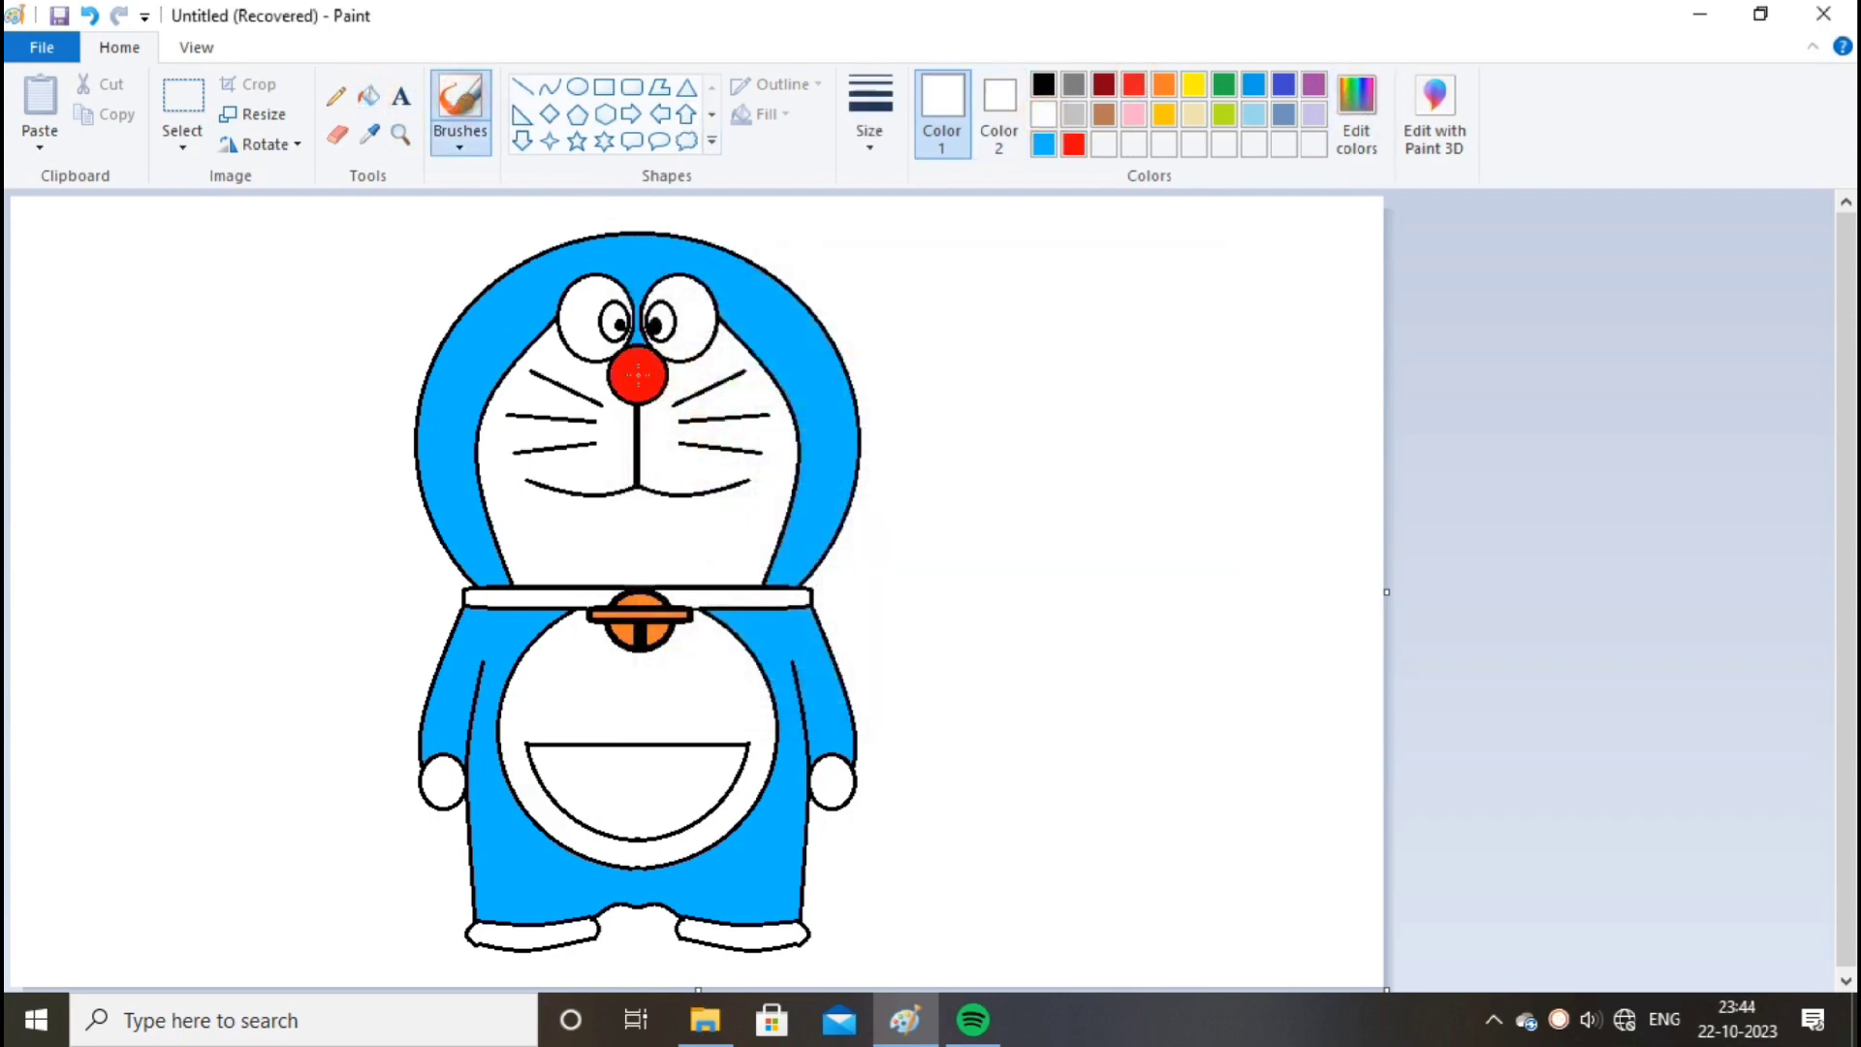